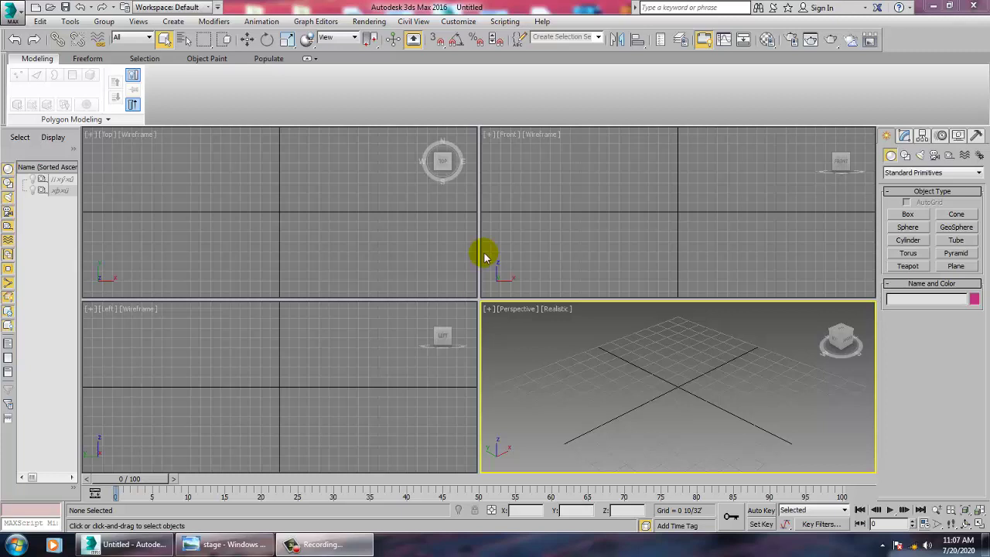
click(582, 216)
click(385, 235)
click(352, 393)
click(698, 418)
click(366, 375)
click(688, 394)
click(394, 220)
click(382, 343)
click(714, 413)
- Open the stage JPEG image from the Desktop as a reference in the image viewer
click(370, 21)
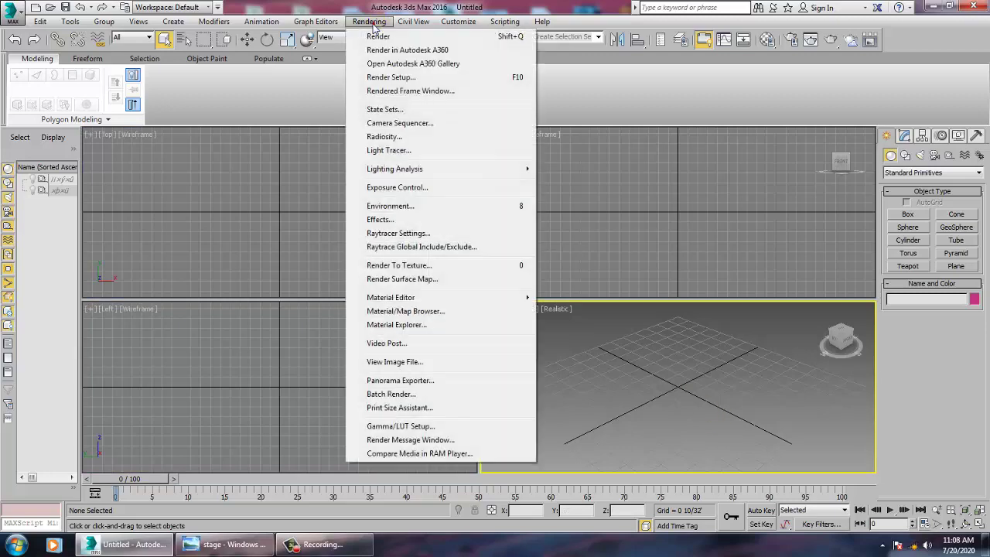
click(411, 368)
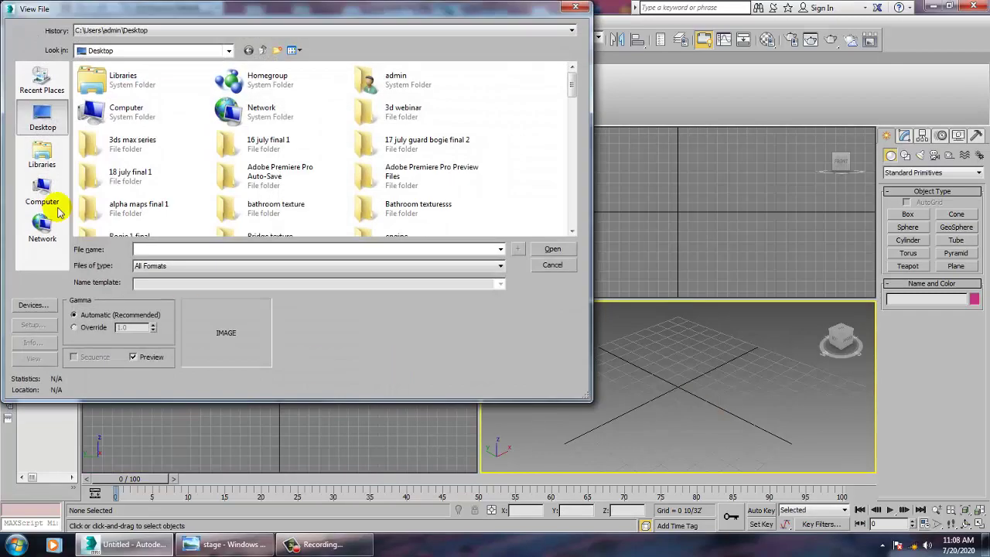
click(249, 167)
key(s)
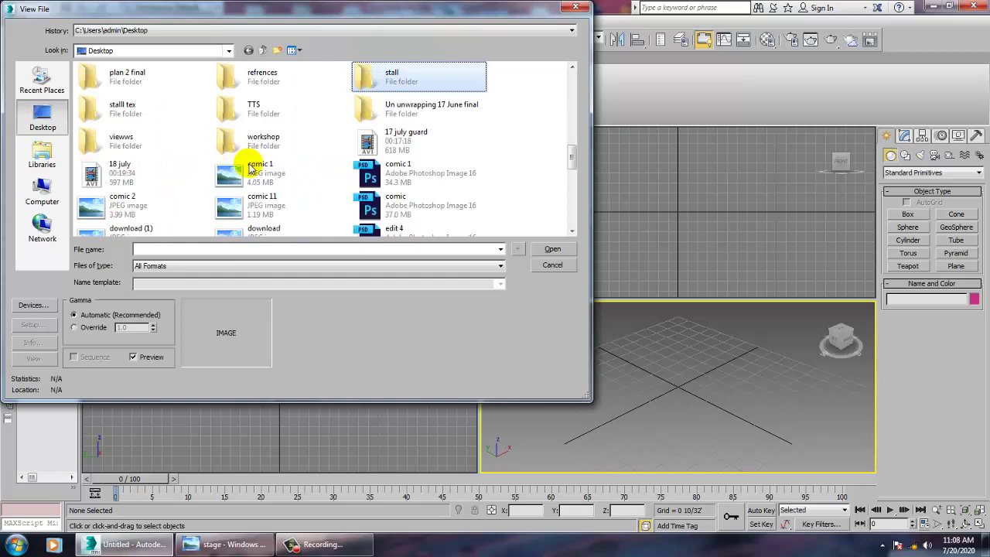
key(s)
key(s)
key(s)
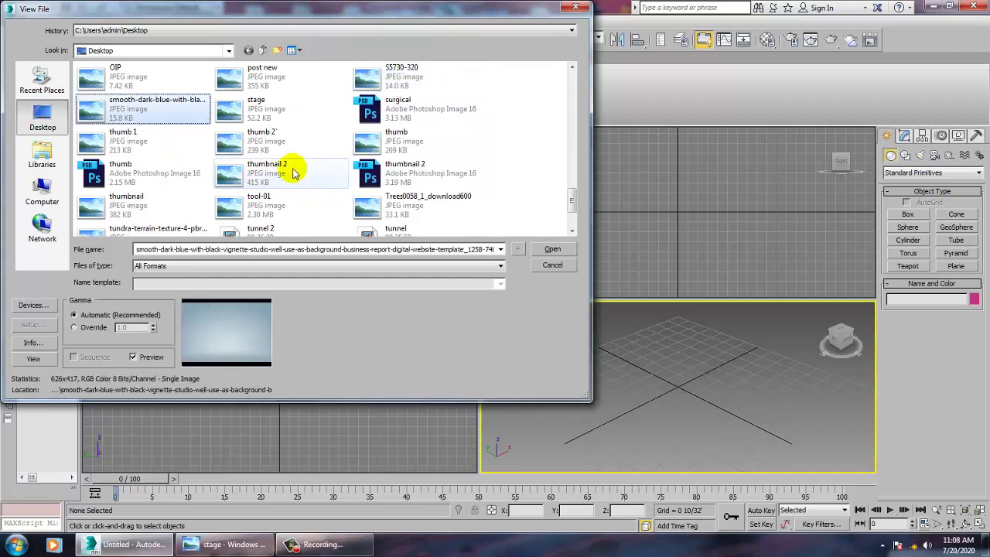
double_click(275, 109)
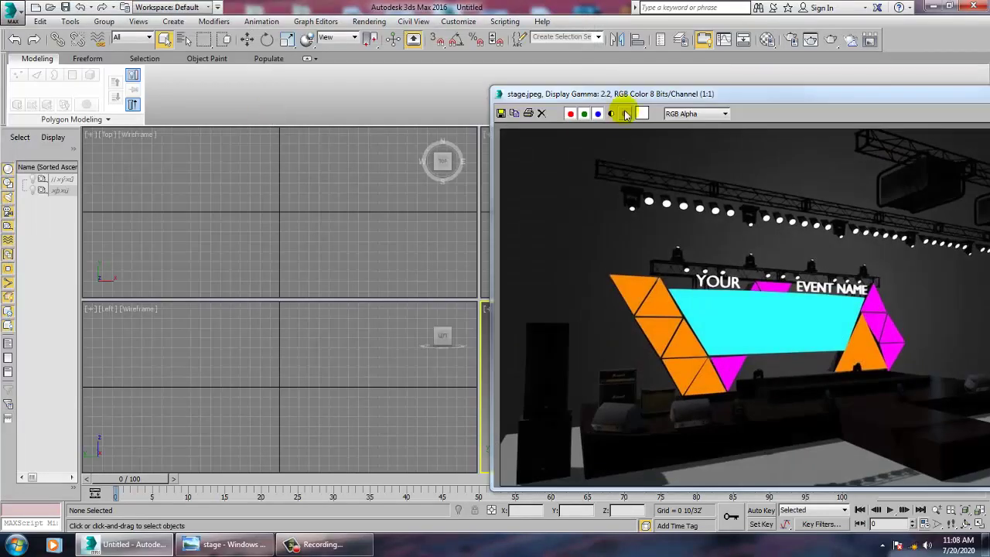
- Move and narrow the reference image window so the Perspective viewport is clear, framing the whole stage in it
drag(703, 92, 194, 80)
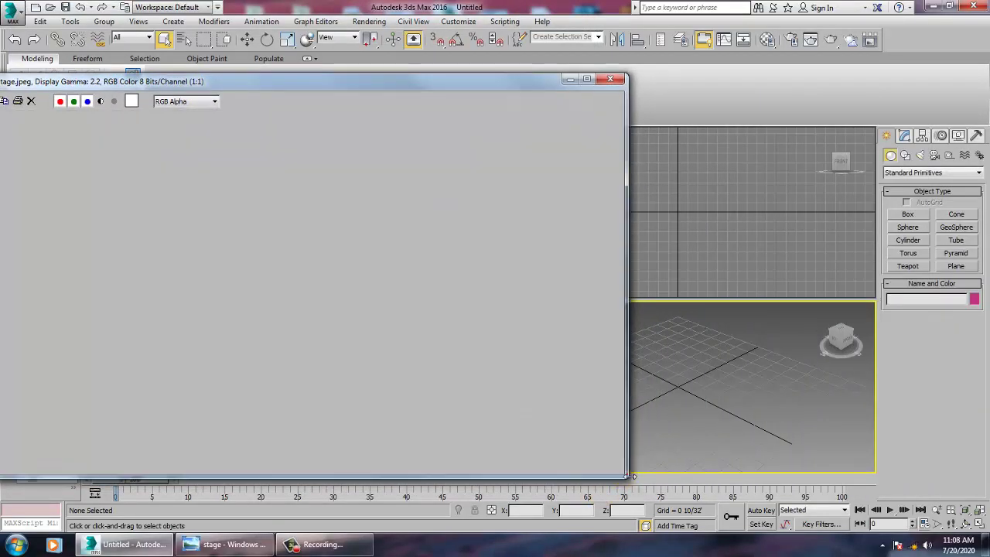
drag(624, 477, 439, 474)
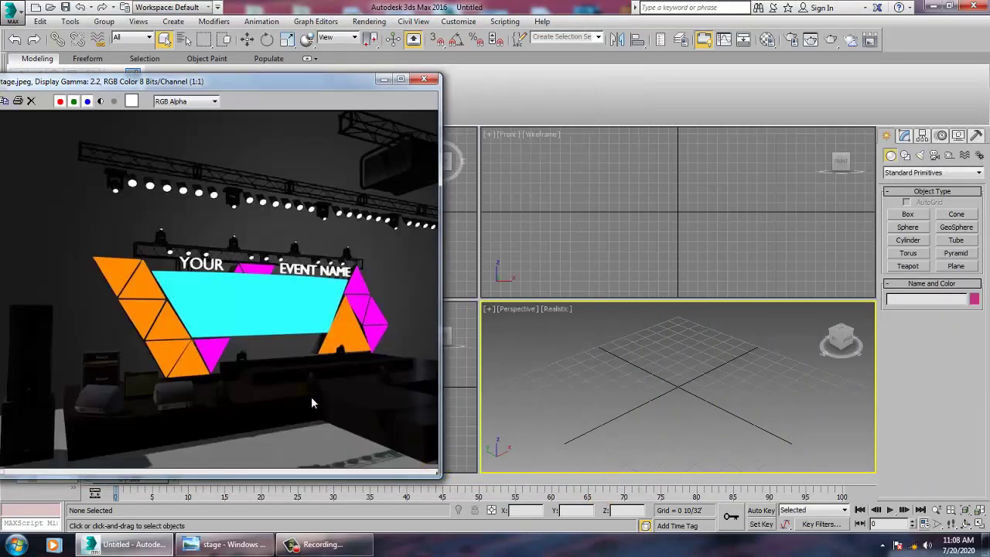
middle_drag(363, 370, 341, 369)
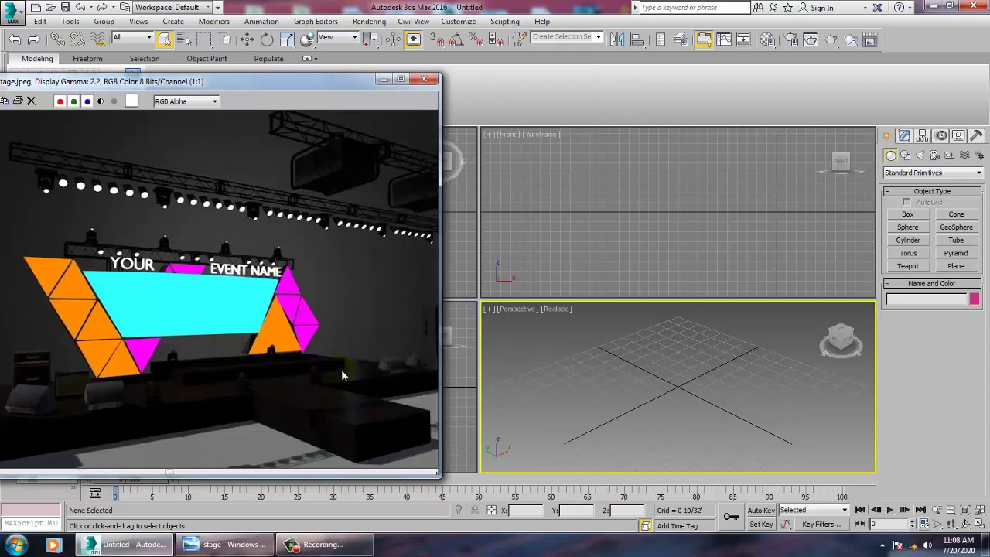
- Create a floor plane about 11 5/32' long and 14 2/32' wide in the Perspective view and scale it up to about 141%
scroll(705, 422, down, 4)
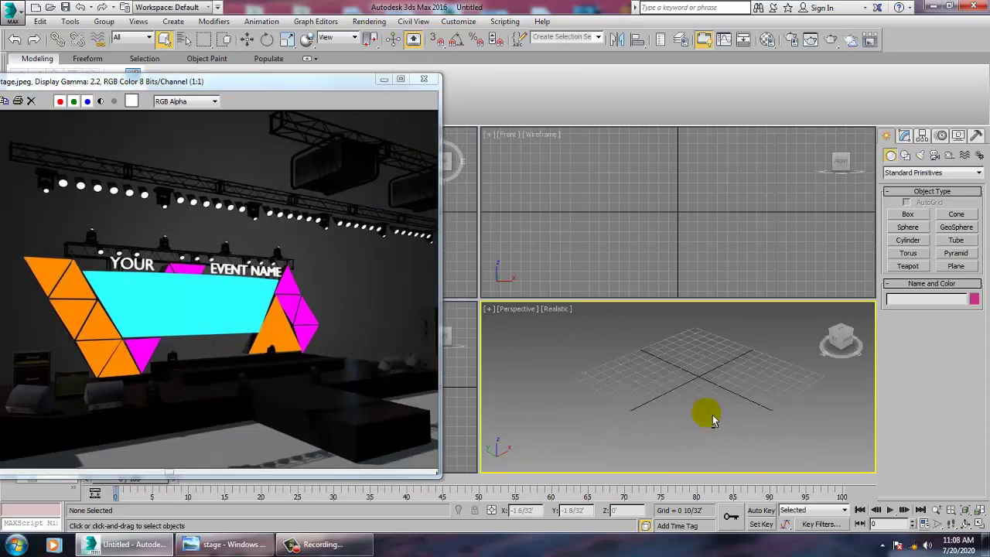
click(956, 266)
scroll(674, 402, down, 2)
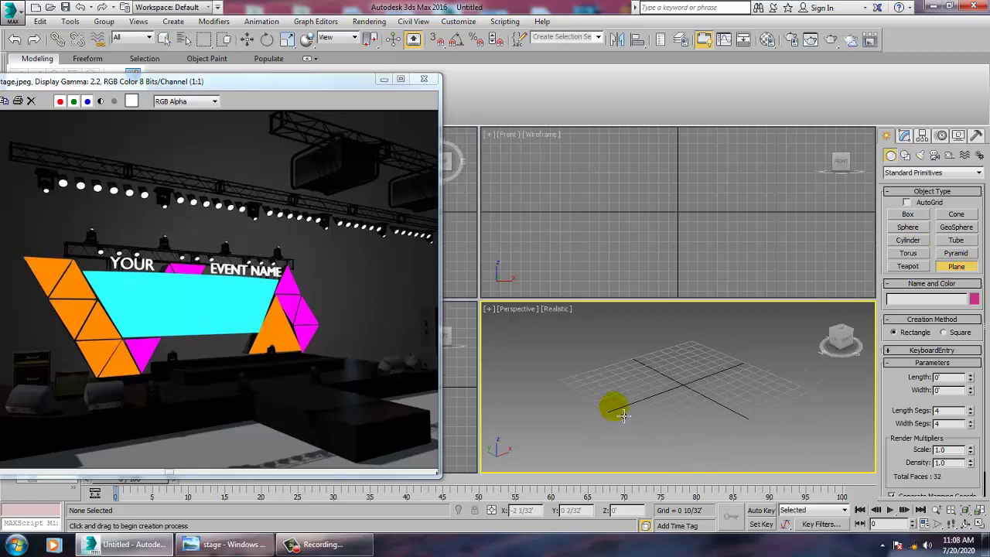
drag(710, 318, 594, 553)
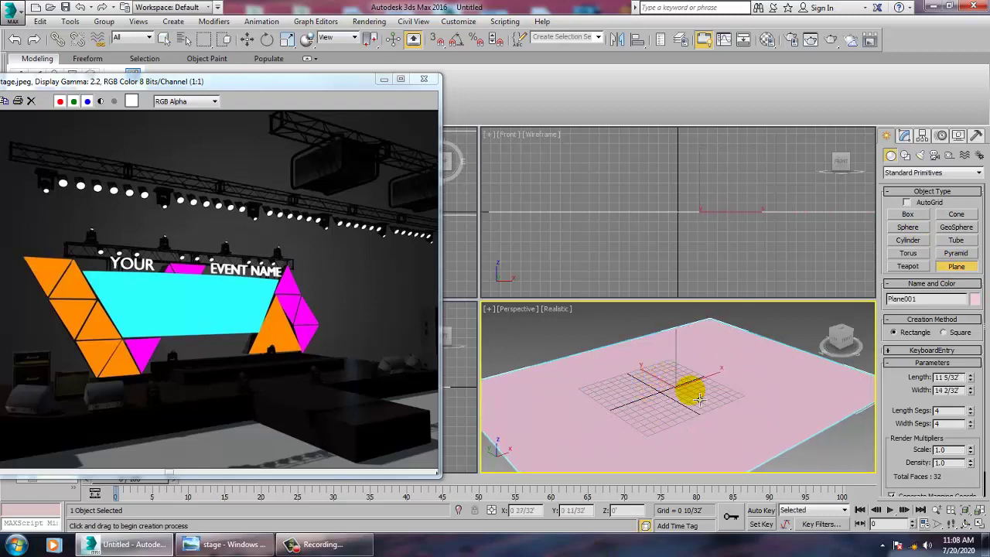
key(r)
drag(703, 408, 630, 361)
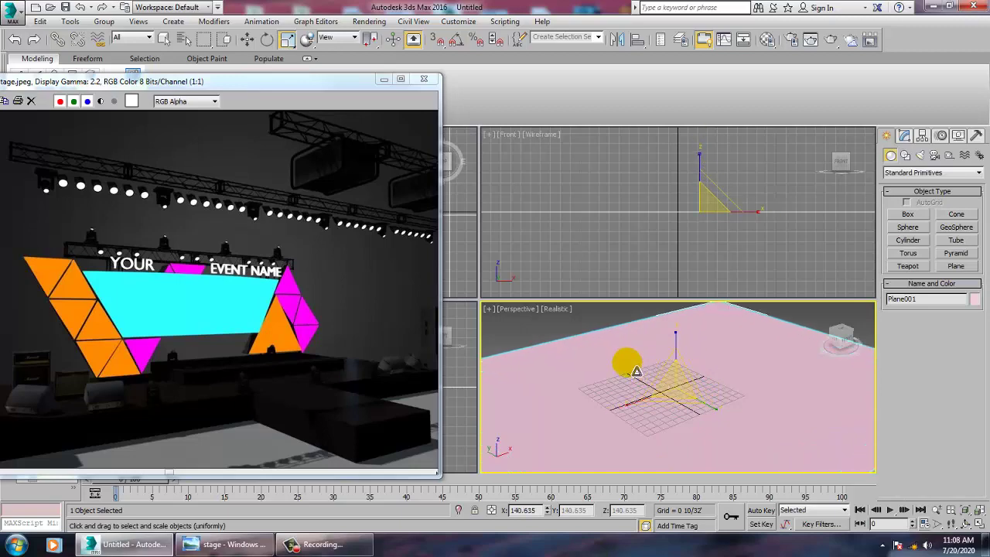
key(w)
- Review the display units setup, keeping US Standard Fractional Feet with 1/32 precision
click(458, 21)
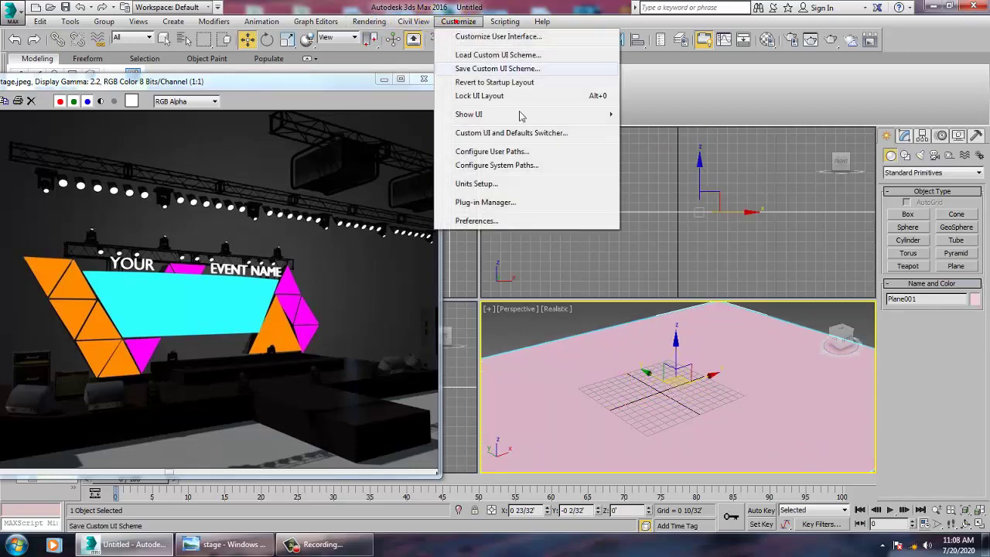
click(516, 189)
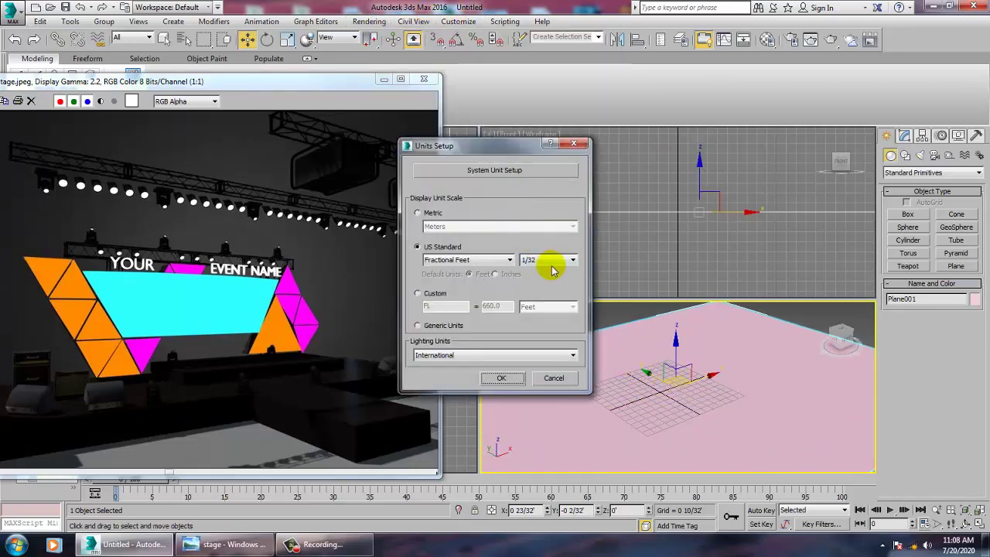
click(476, 261)
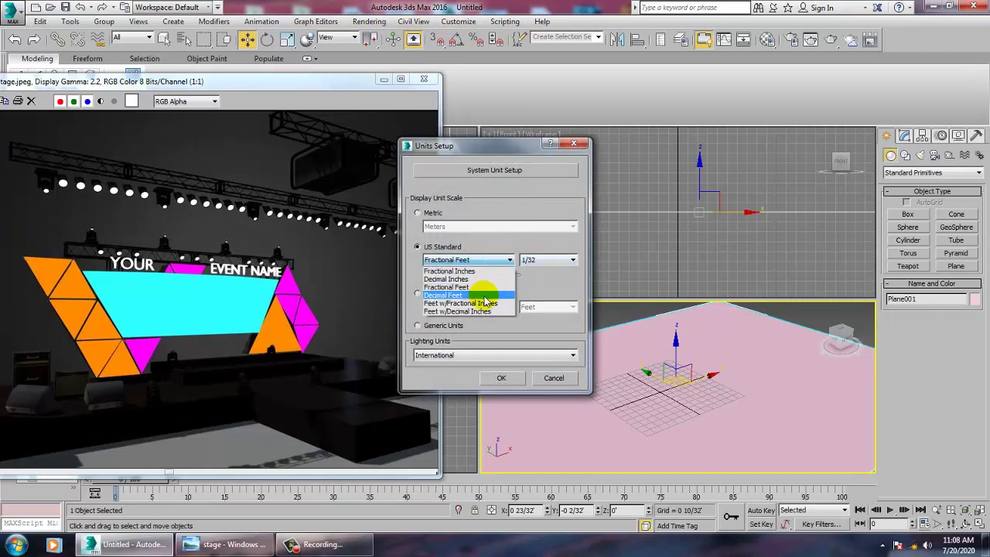
click(489, 303)
click(495, 261)
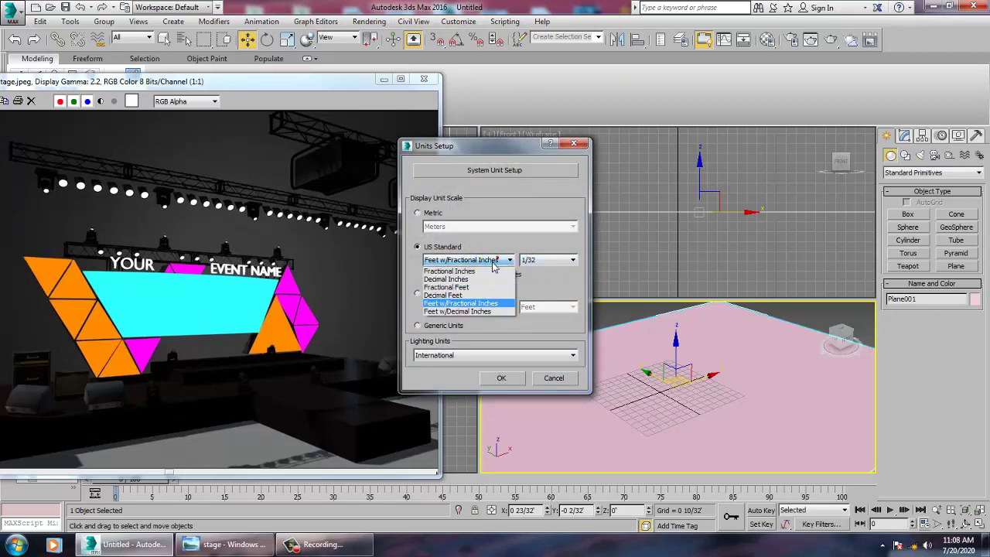
click(456, 287)
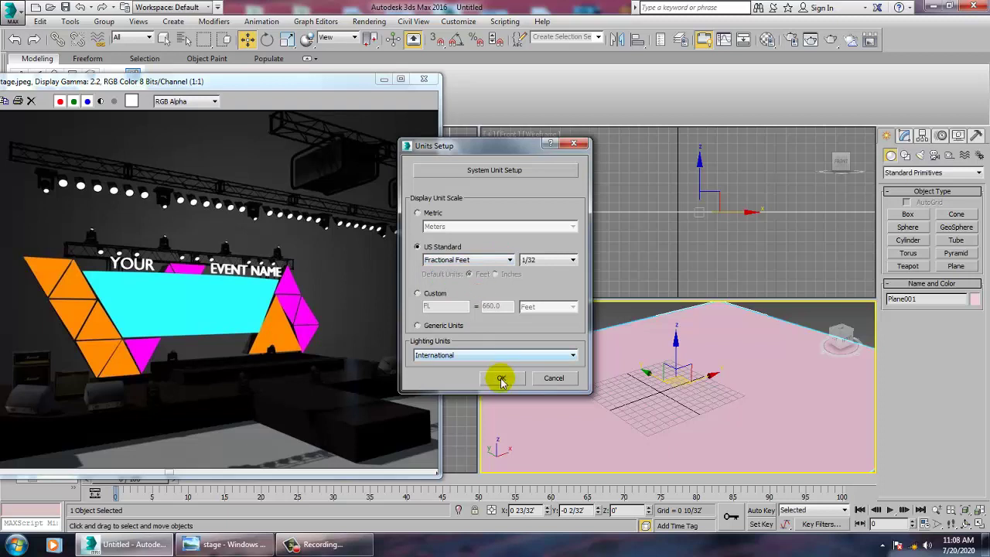
click(501, 381)
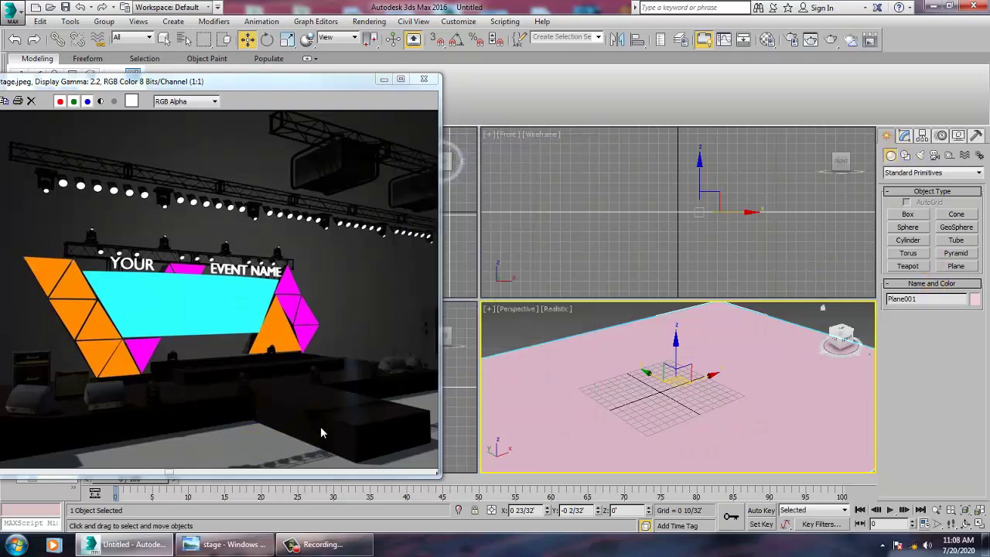
click(905, 156)
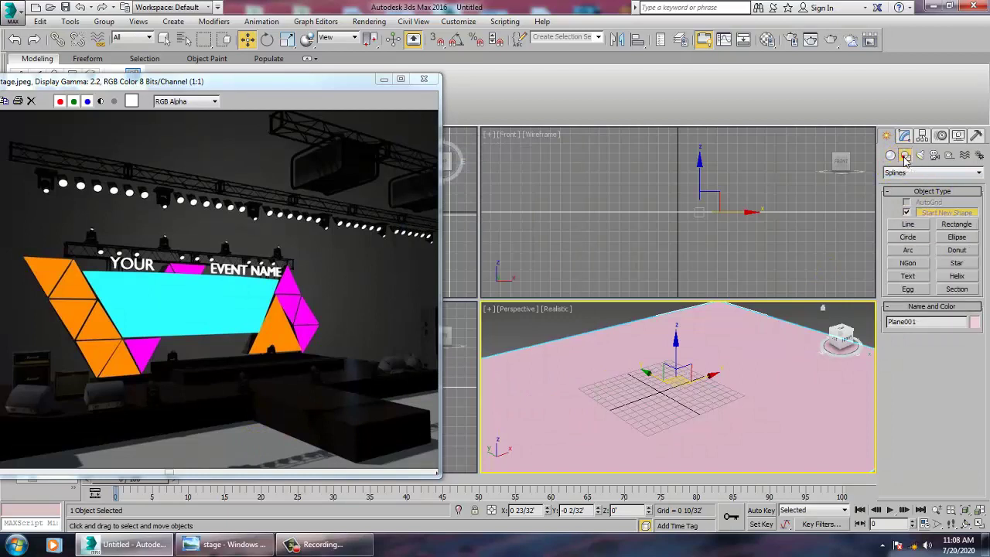
click(915, 226)
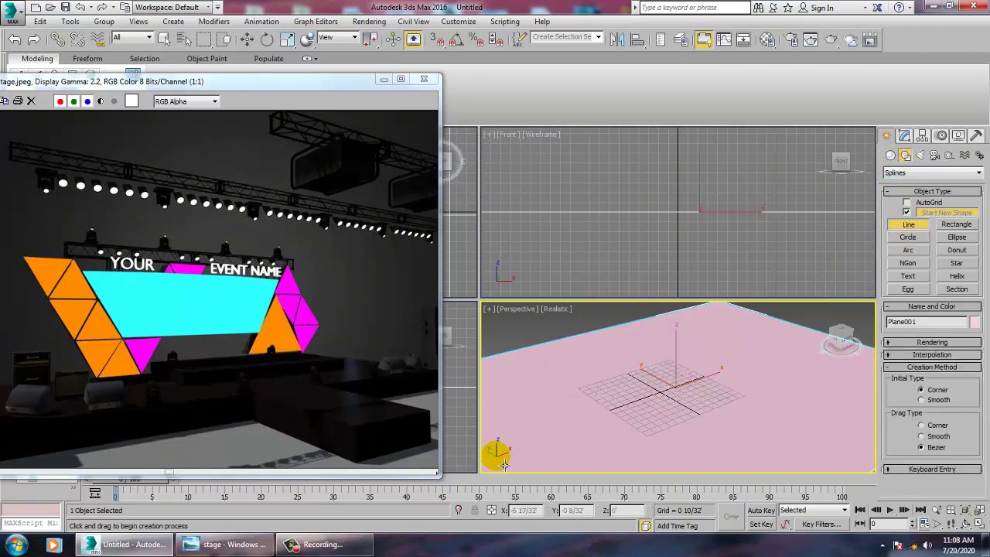
right_click(465, 439)
key(alt+w)
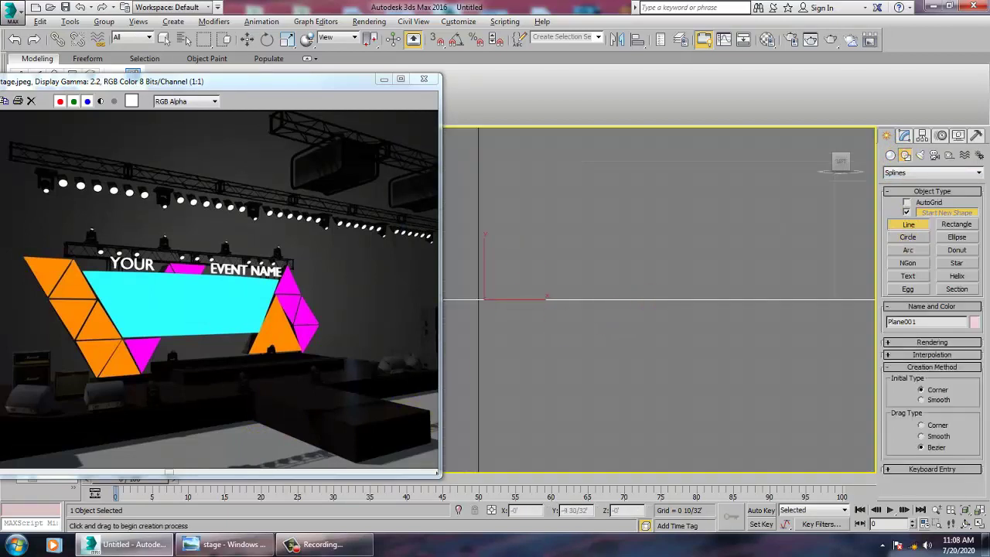
click(950, 226)
middle_drag(688, 297, 670, 290)
scroll(679, 290, down, 7)
scroll(682, 294, down, 2)
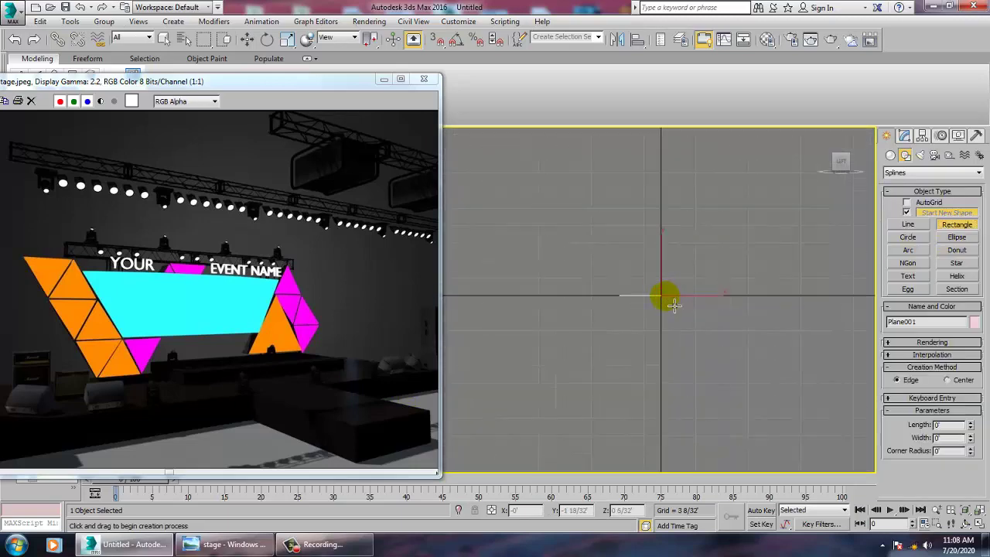
- In the Top view, scale the floor plane up to about 246% and stretch it along X to about 332%
key(alt+w)
right_click(468, 269)
key(alt+w)
scroll(654, 270, down, 5)
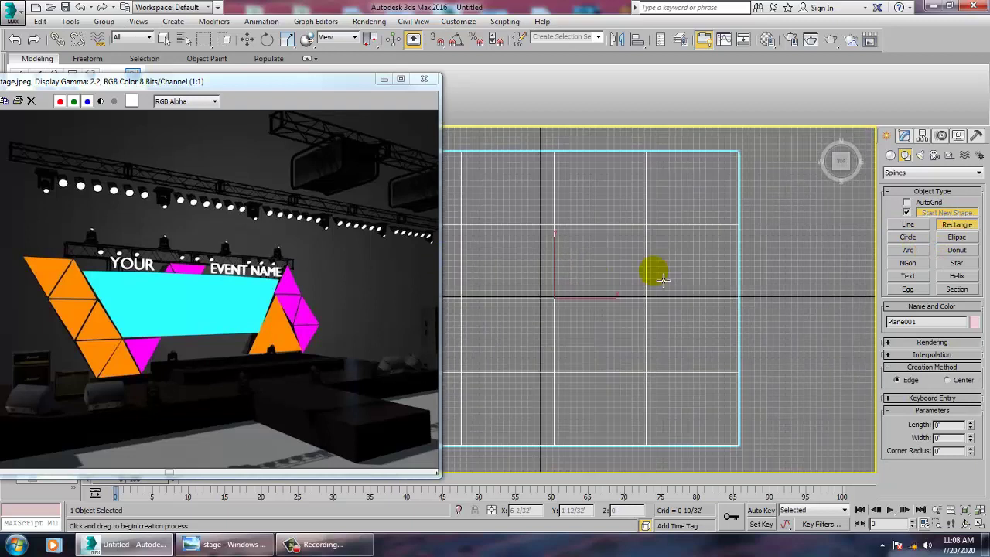
scroll(647, 273, up, 3)
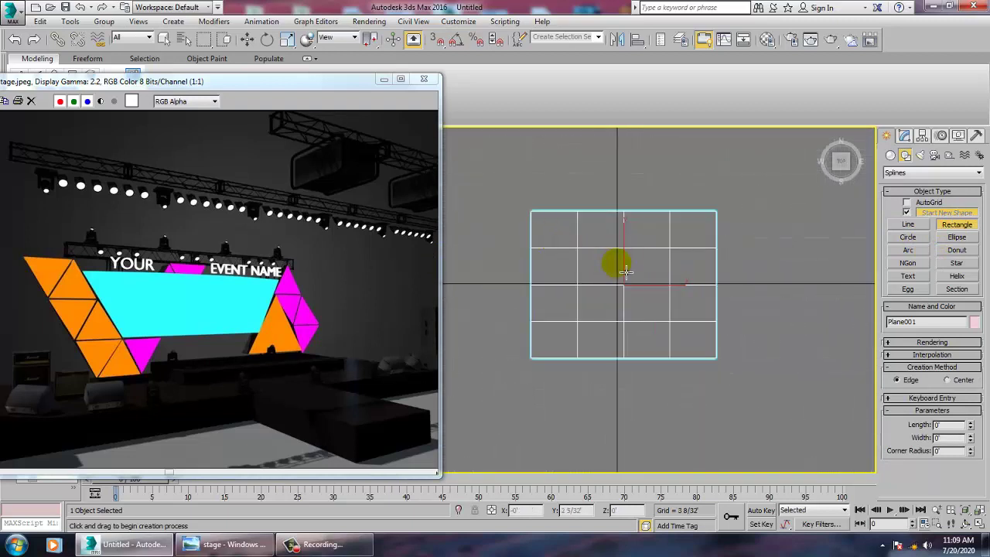
key(r)
drag(643, 286, 570, 243)
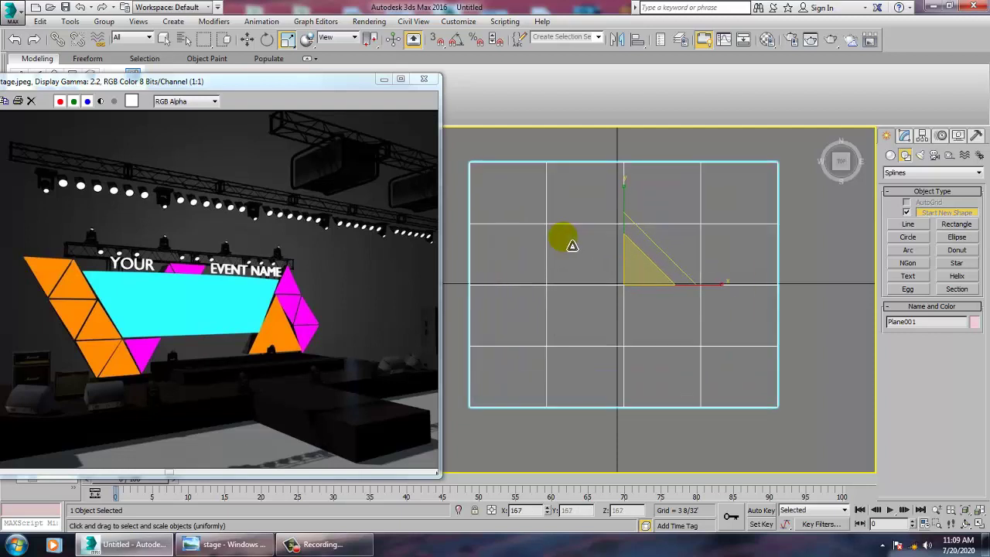
drag(671, 287, 702, 293)
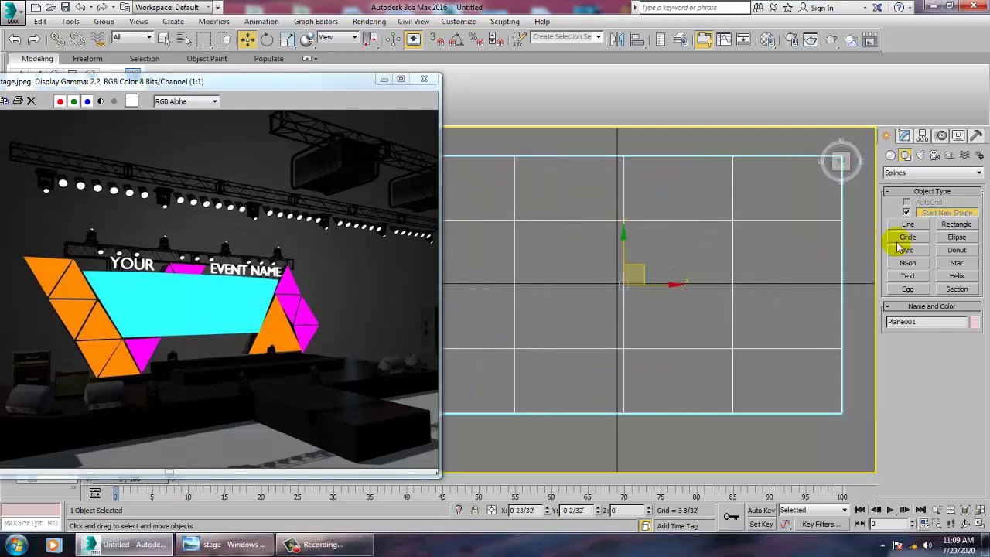
- Draw a stage rectangle about 18 5/32' long and 45 14/32' wide over the upper part of the floor plane
click(957, 224)
scroll(616, 281, down, 3)
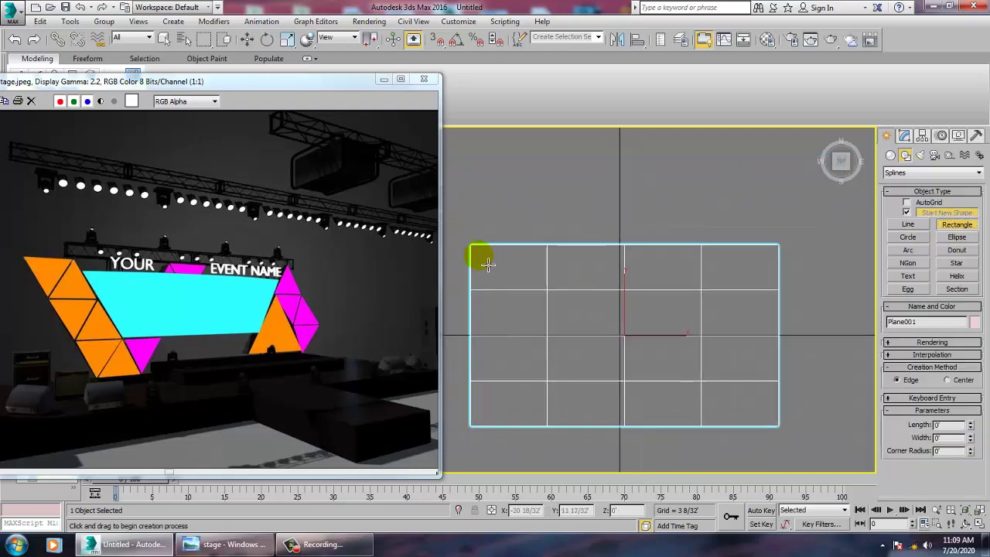
drag(473, 248, 783, 377)
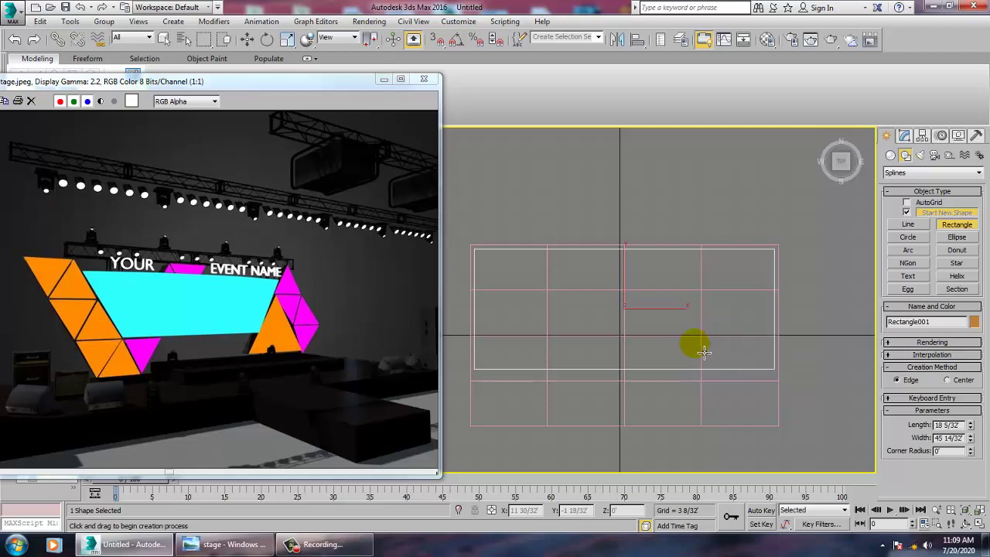
key(w)
scroll(712, 267, down, 4)
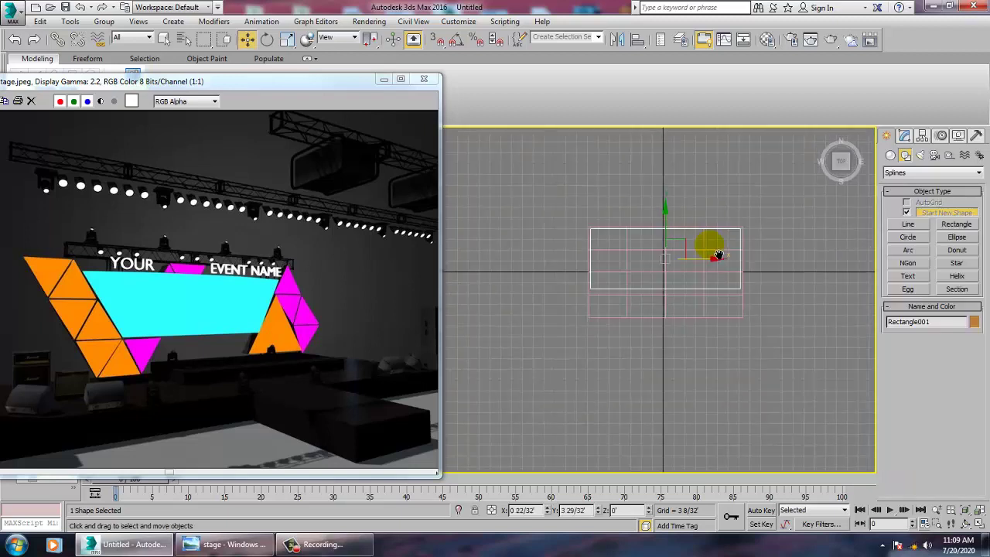
- Draw a runway rectangle about 35 25/32' long and 11 13/32' wide, extending forward from inside the stage rectangle
click(959, 225)
drag(669, 254, 696, 387)
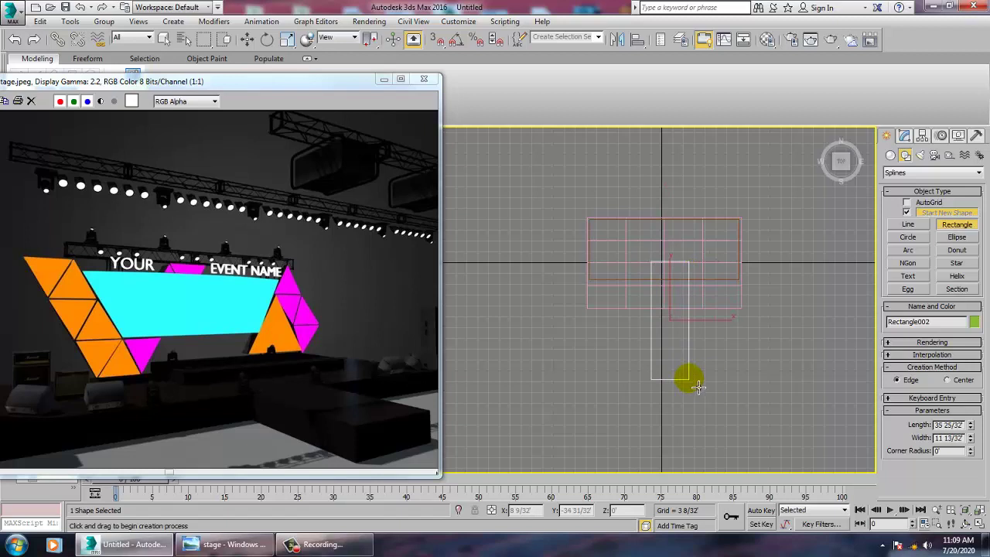
key(w)
- Centre the runway rectangle on the stage rectangle and widen it along X to about 132%
drag(713, 320, 679, 323)
key(r)
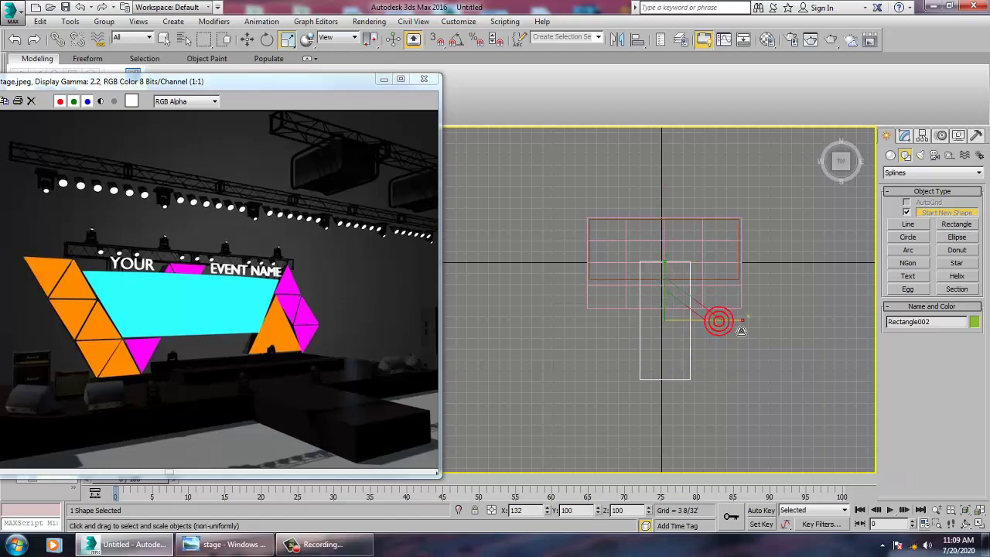
key(w)
- In the Perspective view, scale the floor plane up uniformly so it extends well beyond the stage rectangle
key(alt+w)
right_click(774, 397)
key(alt+w)
scroll(763, 345, down, 4)
click(730, 425)
key(r)
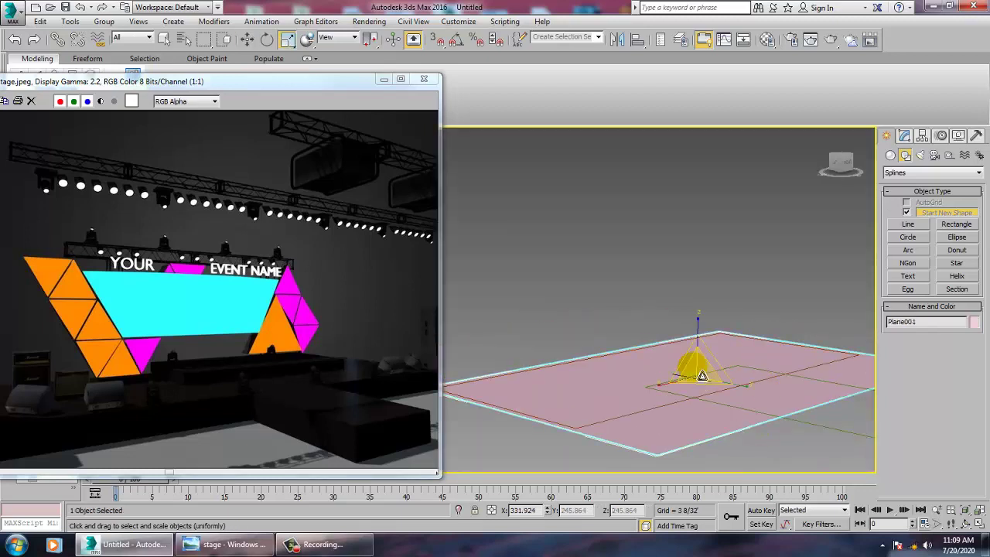
drag(702, 376, 634, 291)
key(w)
- Select both rectangles without the floor plane, raise them along Z above the floor, and return to the Top view
drag(541, 209, 783, 411)
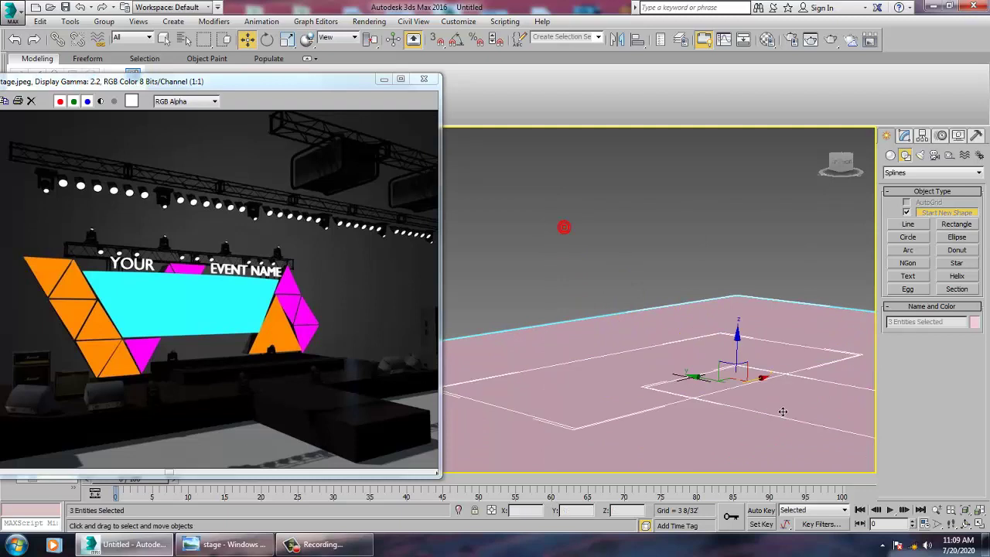
alt+click(681, 448)
drag(765, 354, 758, 329)
key(alt+w)
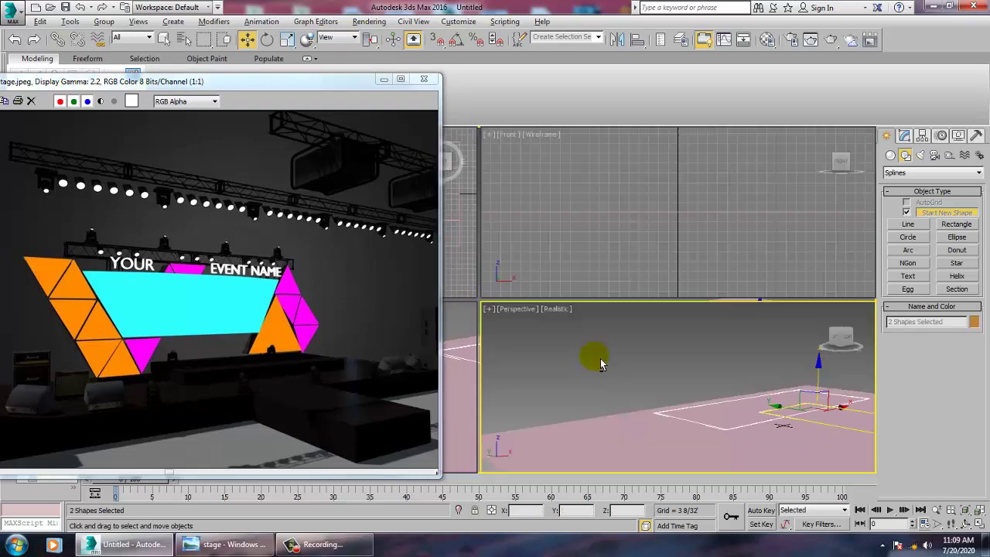
right_click(466, 259)
key(alt+w)
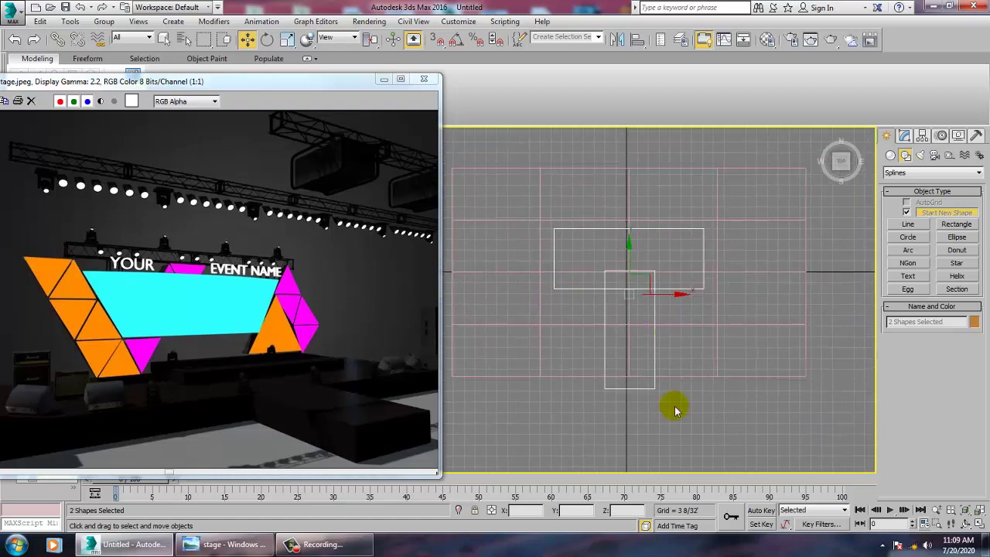
- Shift the stage and runway rectangles together along Y toward the floor's back edge, and convert both to editable splines
drag(632, 286, 632, 255)
click(691, 424)
click(695, 267)
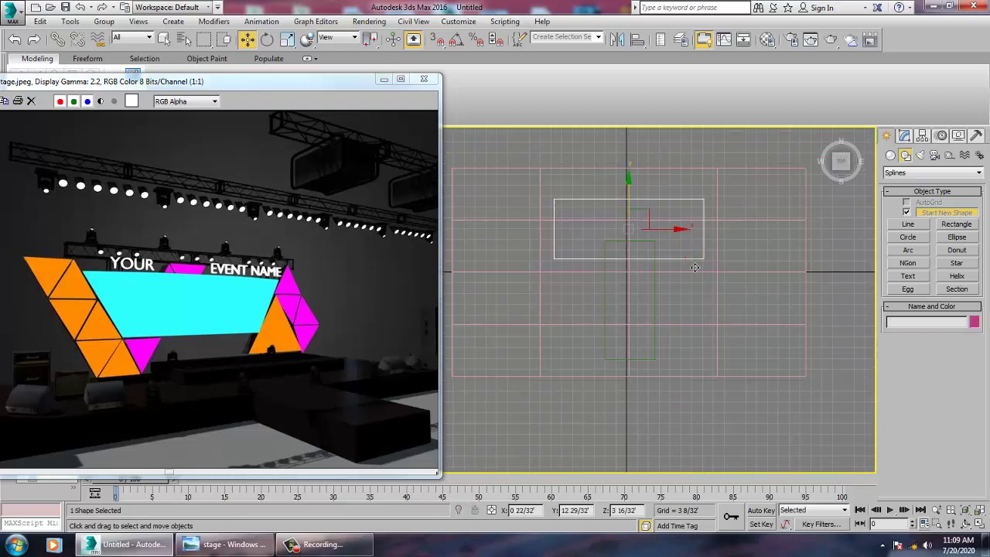
ctrl+click(661, 300)
right_click(655, 292)
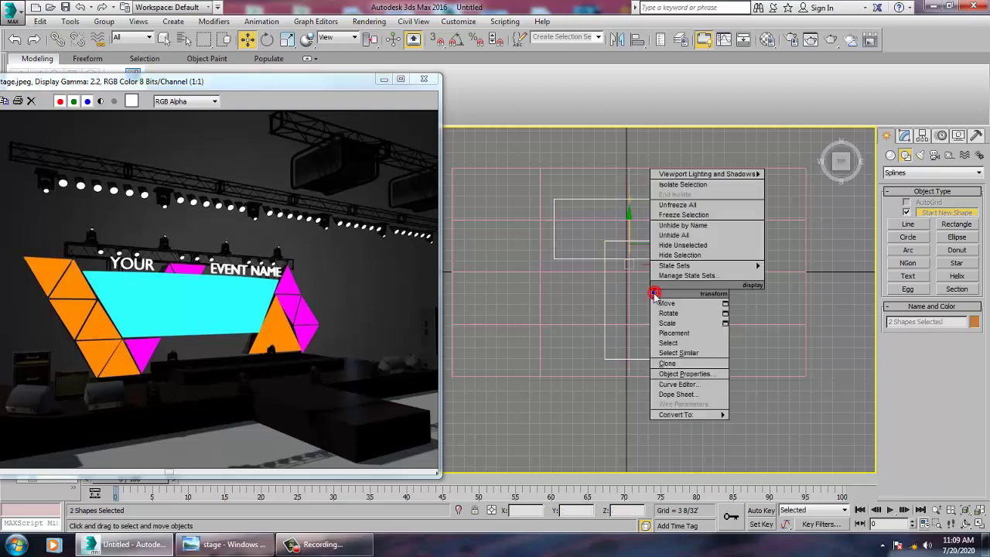
mouse_move(703, 415)
click(784, 418)
- Attach the runway rectangle to the stage rectangle to form a single spline object
click(681, 226)
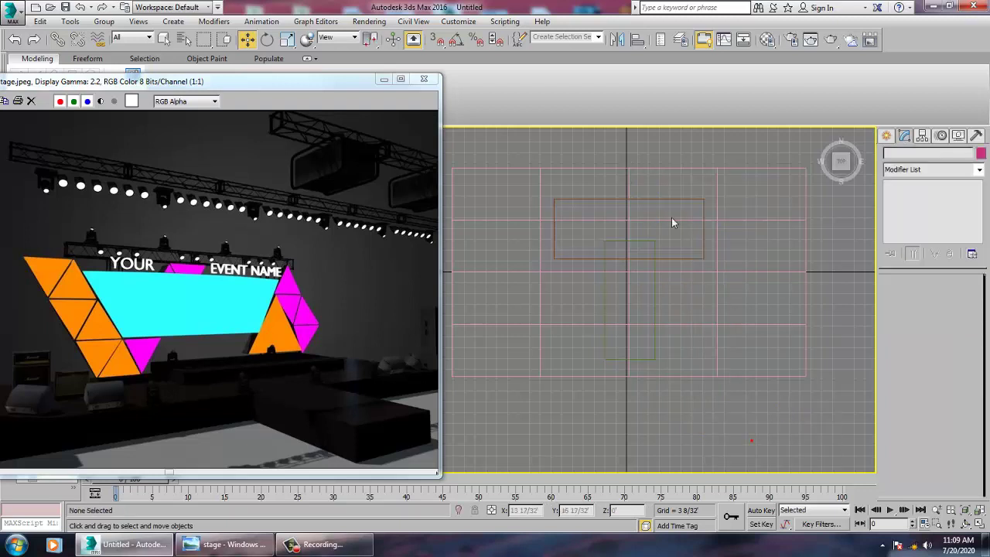
click(691, 257)
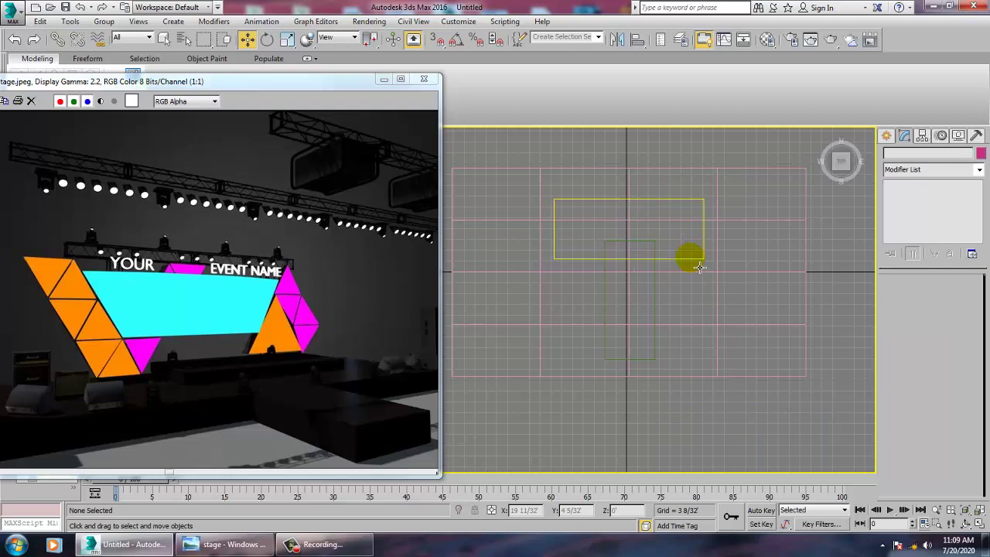
scroll(897, 464, down, 5)
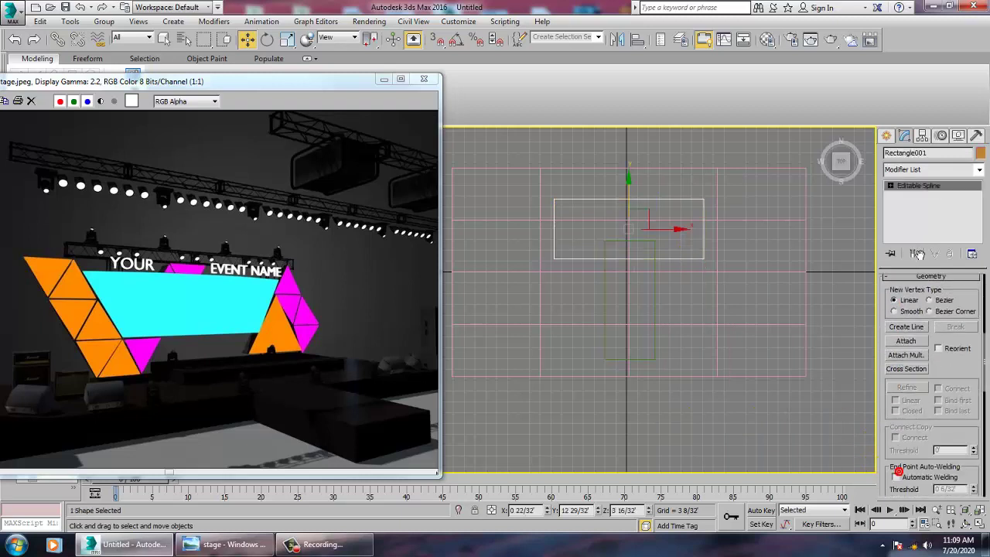
click(909, 341)
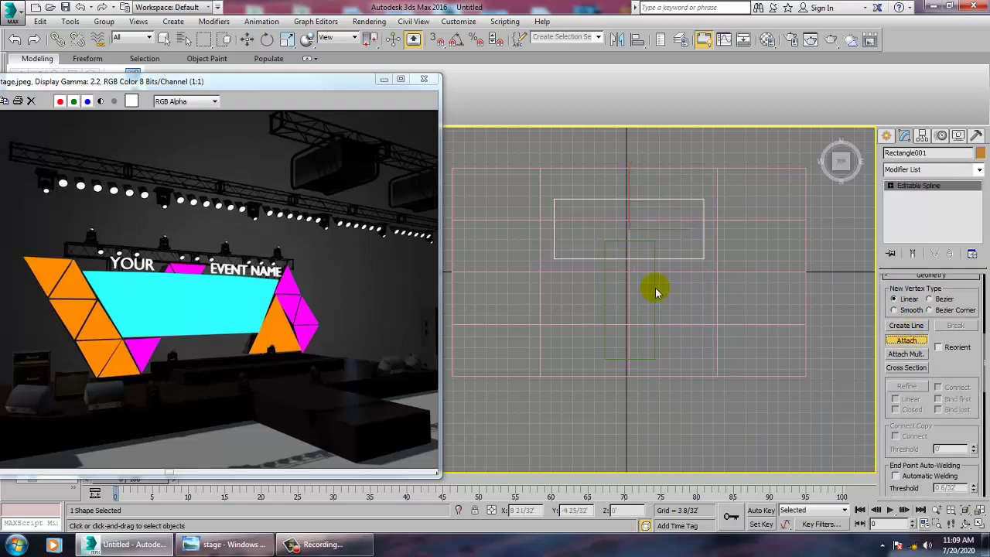
click(654, 286)
click(913, 342)
- At Spline level, merge the stage and runway rectangles into one T-shaped outline with a Boolean union
click(890, 186)
click(913, 214)
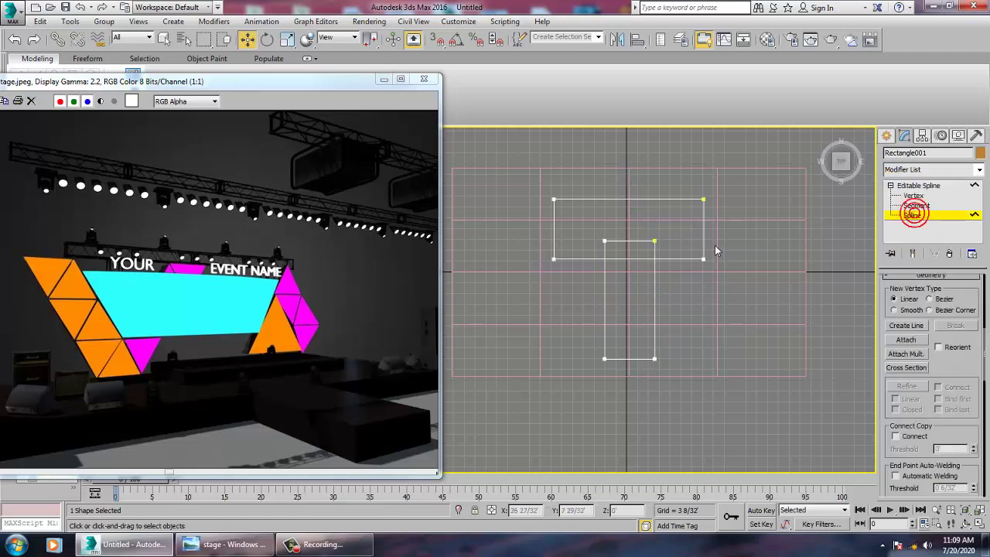
click(701, 266)
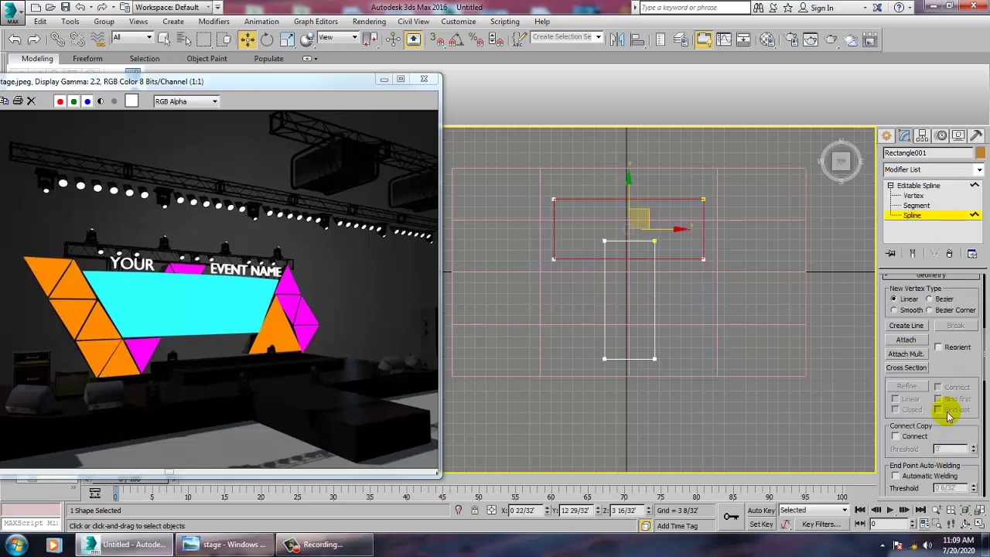
drag(966, 367, 942, 492)
drag(908, 304, 951, 95)
drag(882, 480, 920, 412)
click(907, 427)
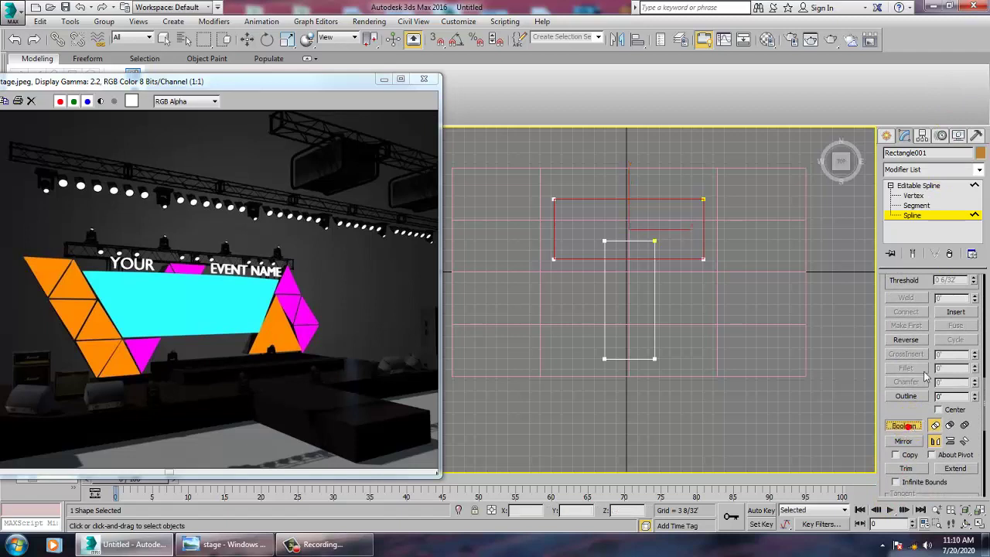
click(658, 313)
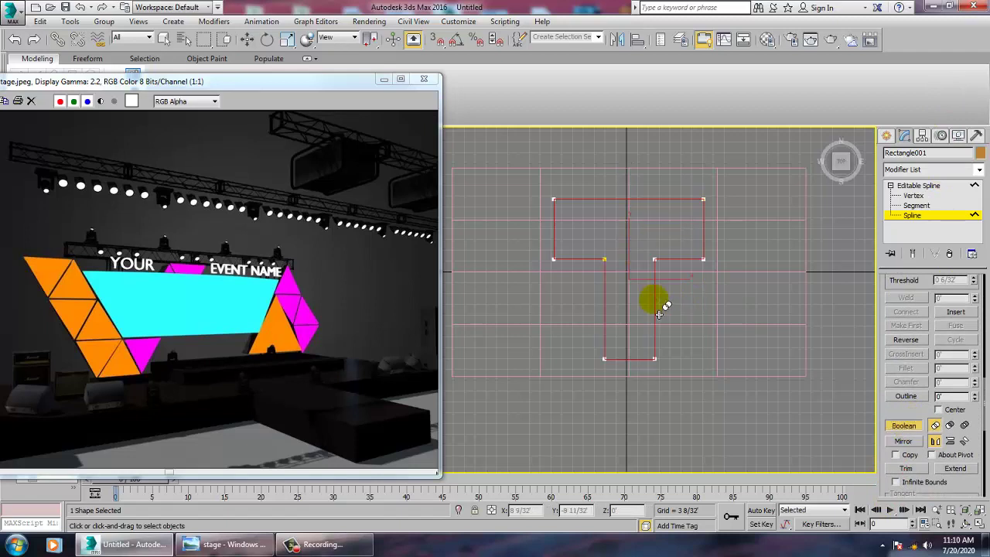
right_click(654, 302)
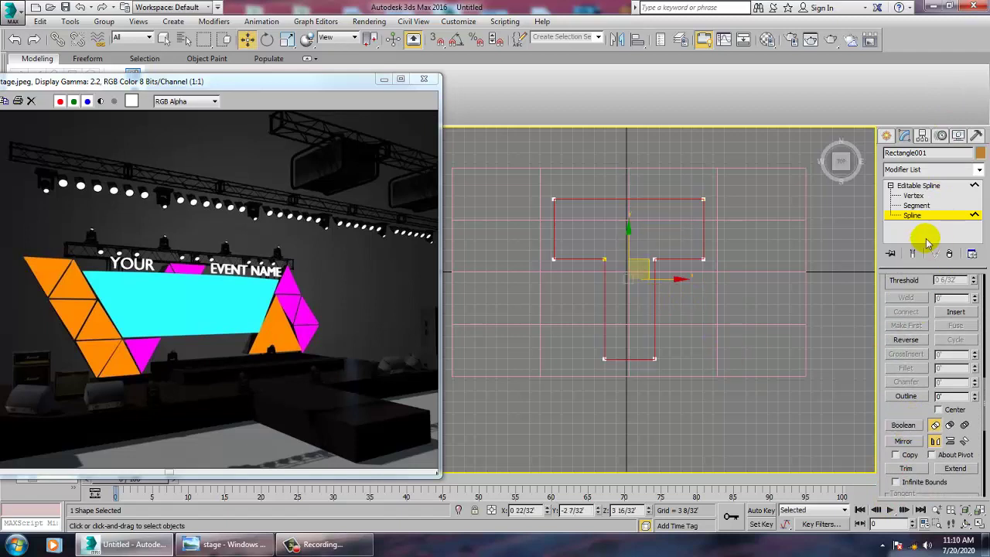
- Apply an Extrude modifier to the T-shaped stage outline with an amount of 1'
click(976, 173)
scroll(932, 248, down, 1)
text(ex)
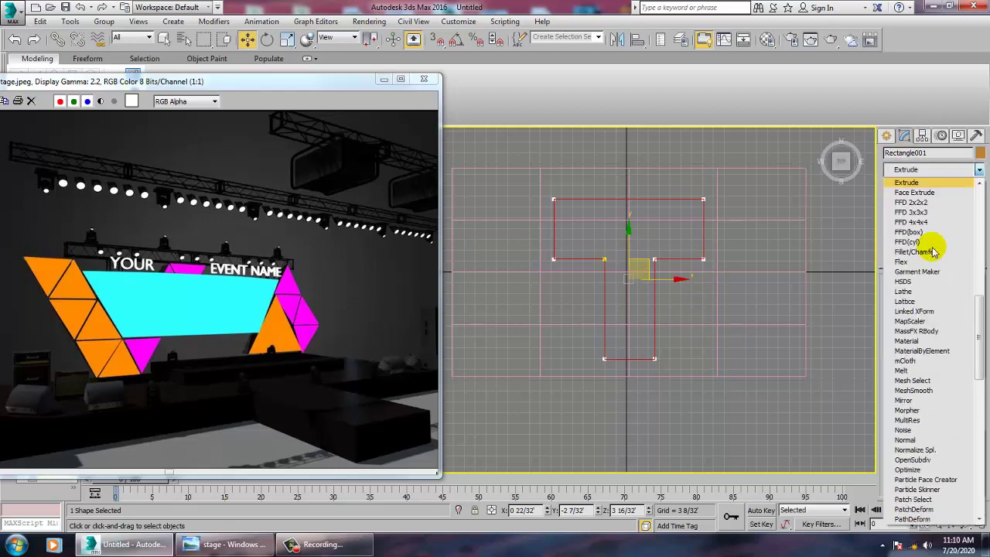
click(921, 182)
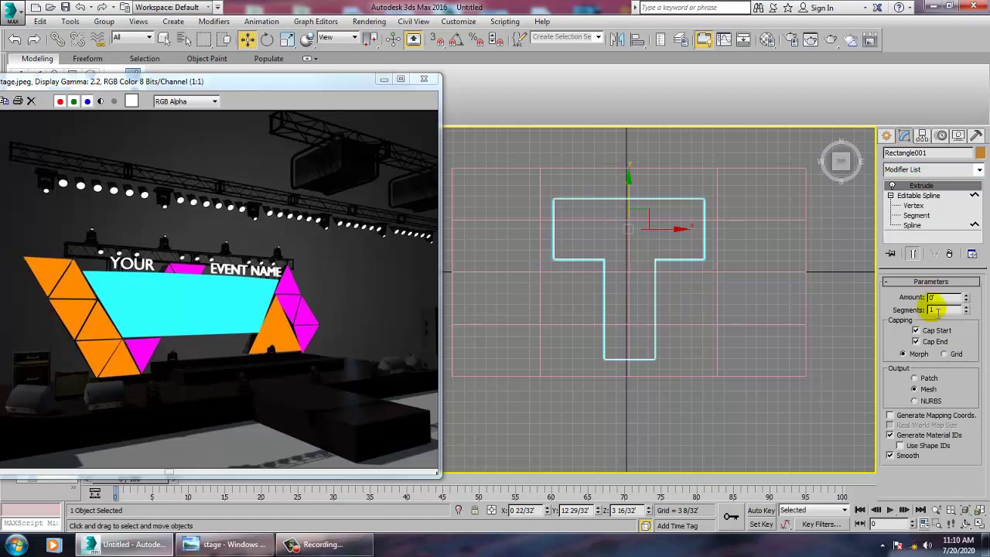
click(857, 297)
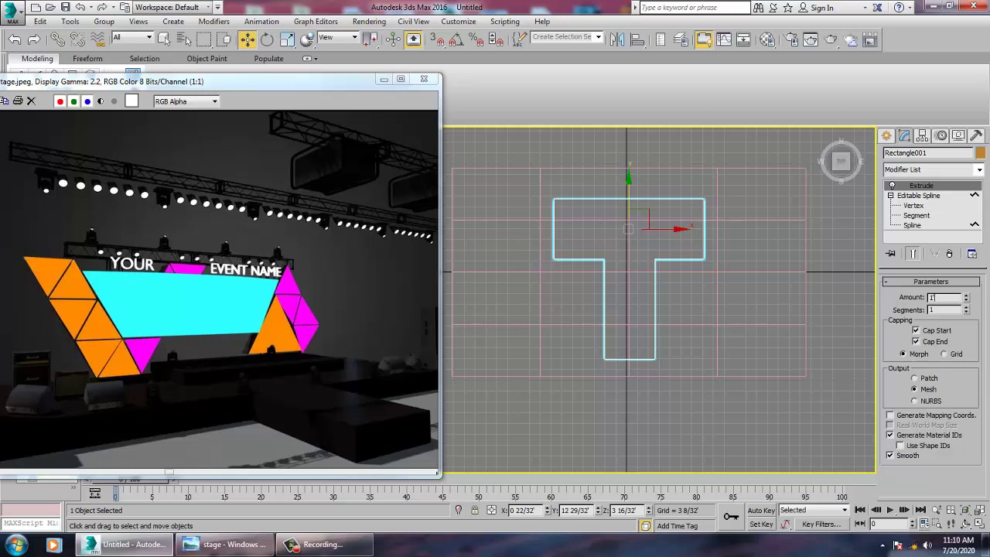
- In a maximized Perspective view, set the stage's extrusion amount to 2'
key(alt+w)
click(761, 410)
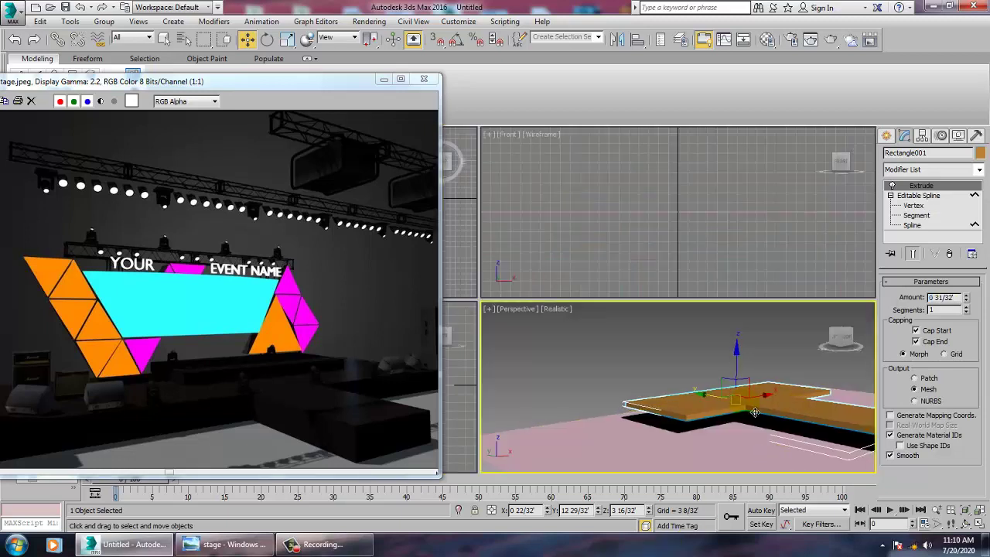
key(alt+w)
alt+middle_drag(701, 380, 727, 387)
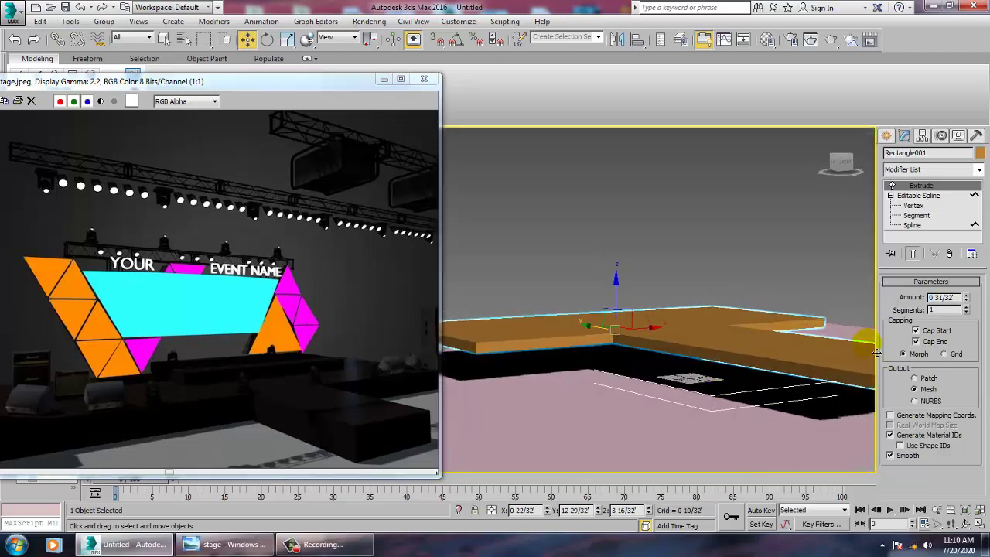
text(2)
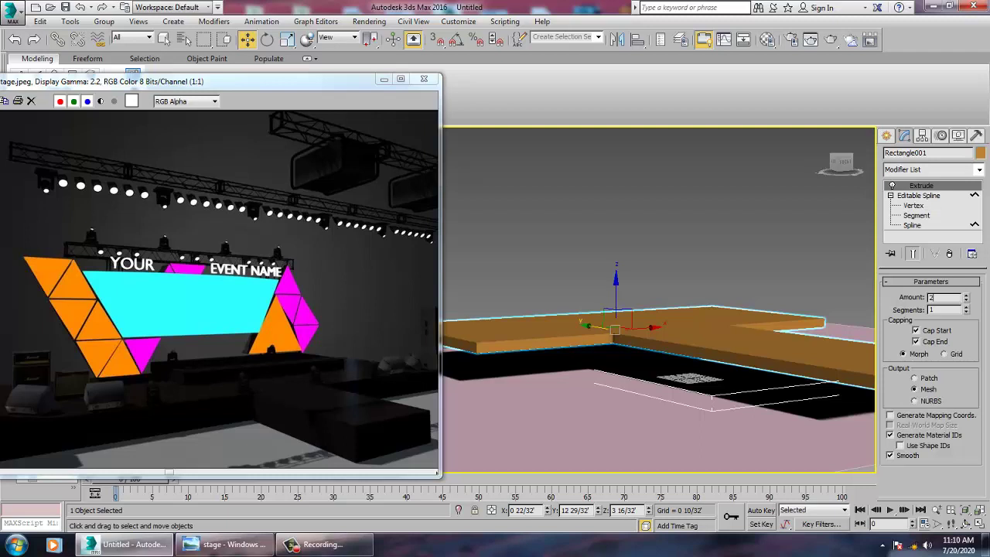
key(Return)
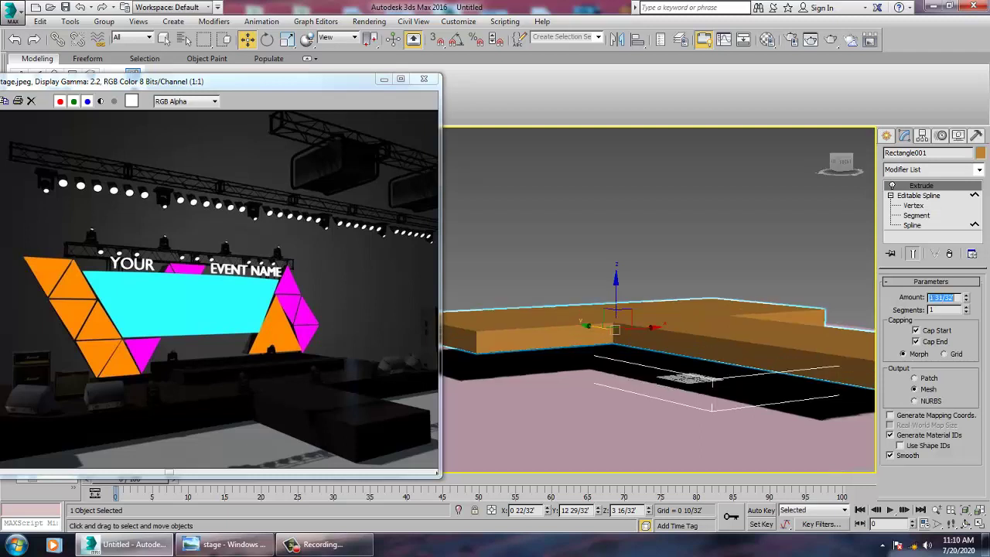
- Lower the extruded stage along Z by about 3 18/32' so it rests on the floor plane
drag(616, 290, 637, 331)
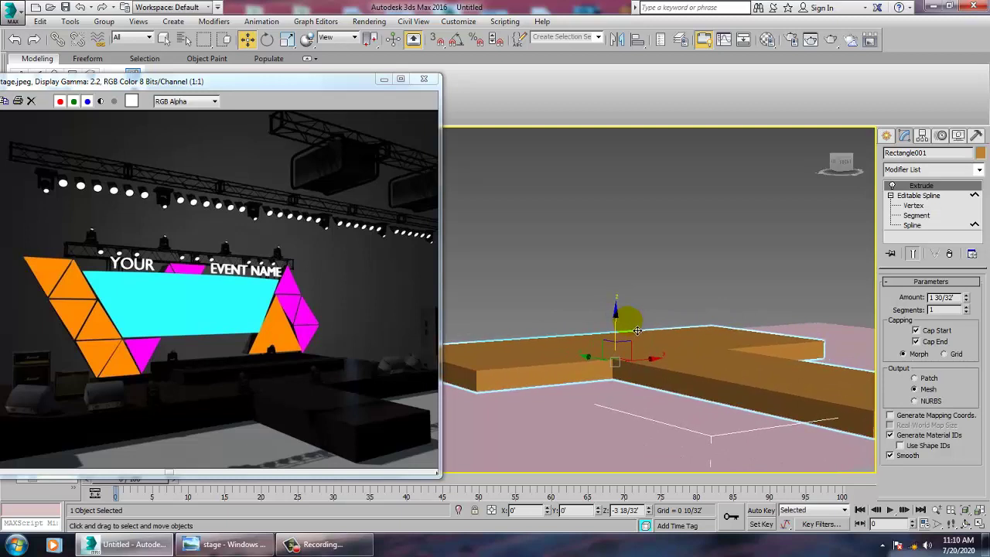
middle_drag(747, 336, 688, 309)
scroll(688, 309, down, 3)
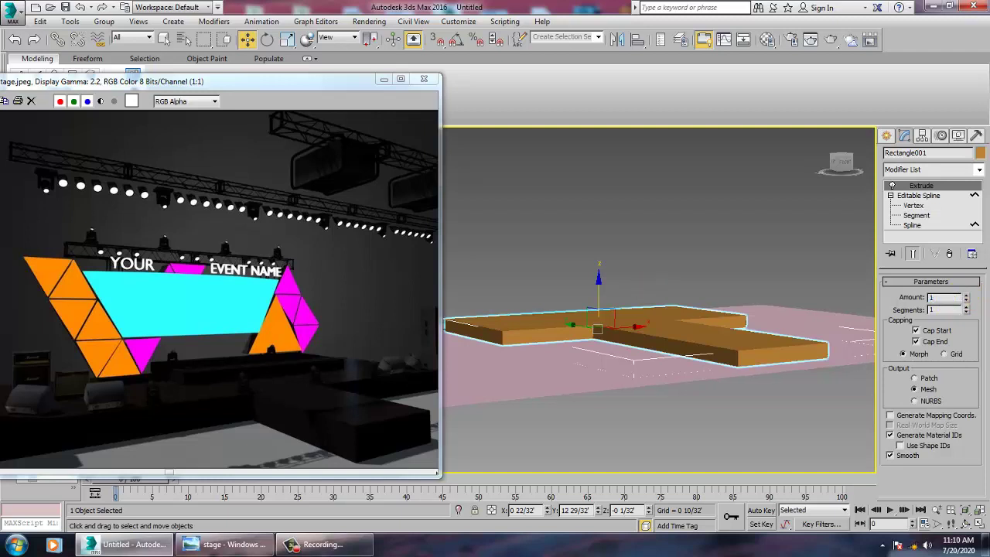
- Set the stage's extrusion amount to 3', and increase it to about 5 4/32'
key(Return)
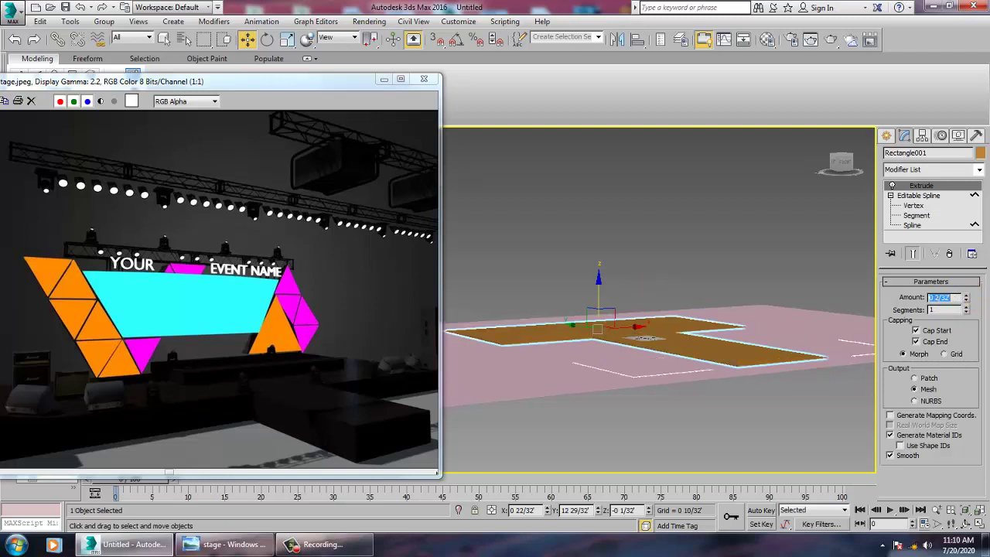
text(3)
key(Return)
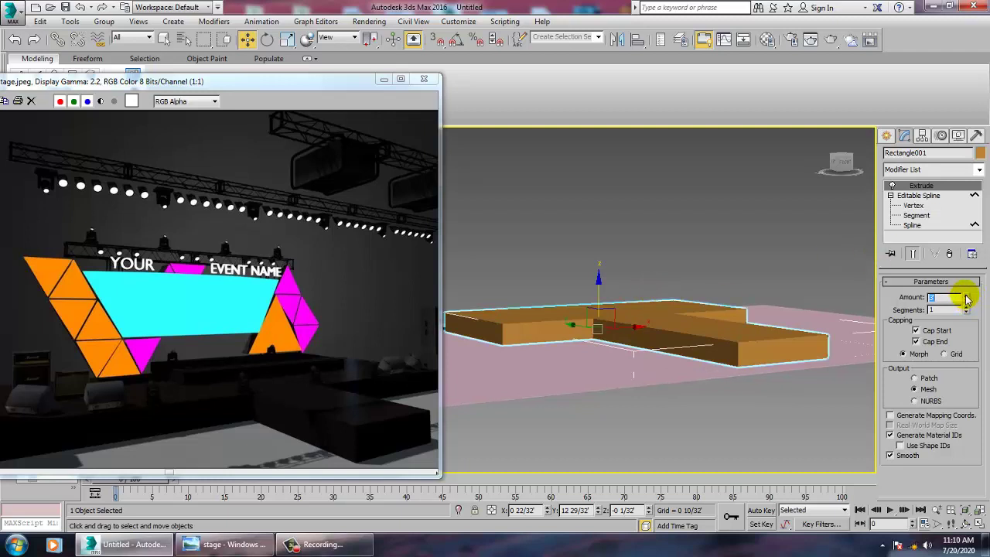
drag(967, 298, 974, 222)
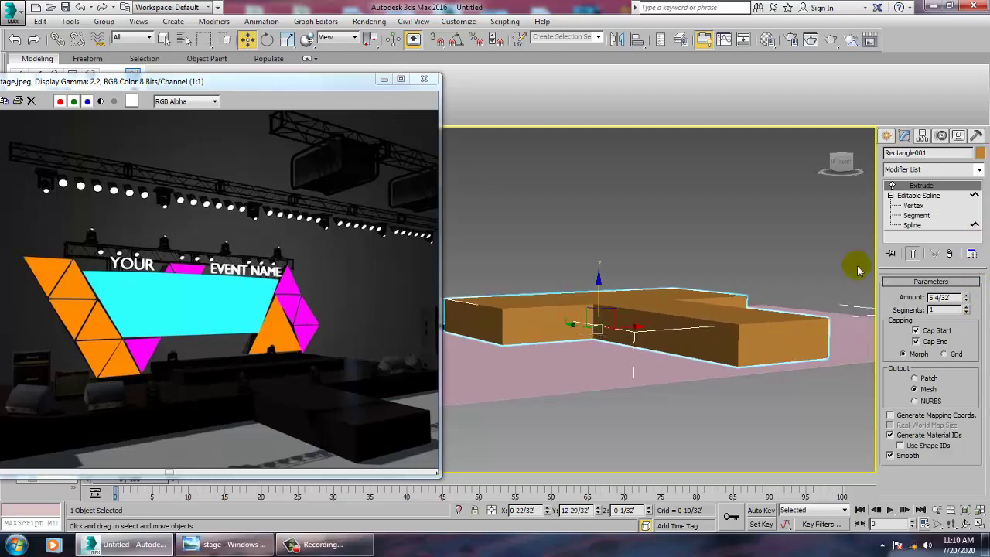
- Convert the extruded stage to an Editable Poly
mouse_move(692, 271)
alt+middle_down()
mouse_move(755, 349)
mouse_move(688, 364)
mouse_move(673, 228)
mouse_move(684, 279)
alt+middle_up()
right_click(689, 334)
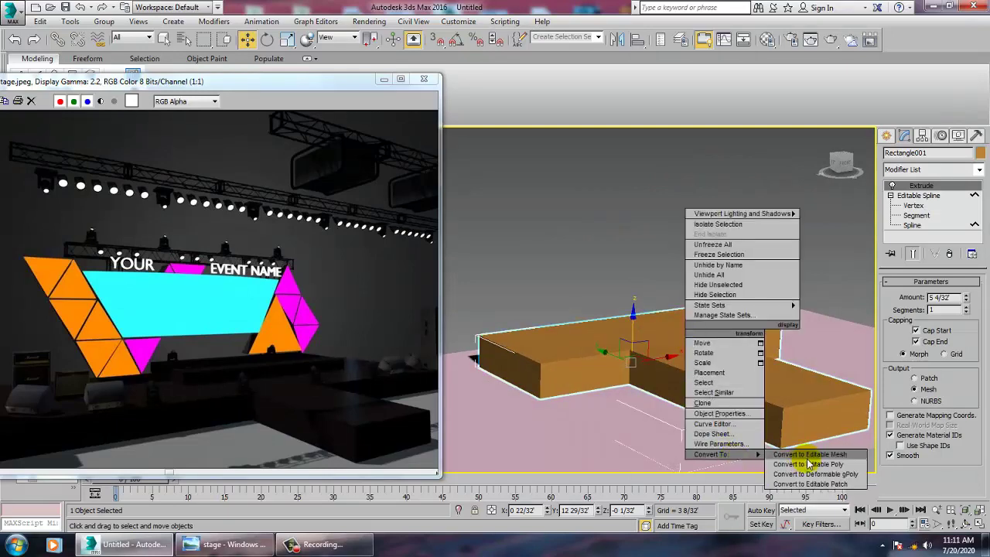
click(805, 460)
alt+middle_drag(706, 323, 734, 314)
- At Vertex level, move the vertices at both ends of the stage's crossbar outward along X to widen it
key(1)
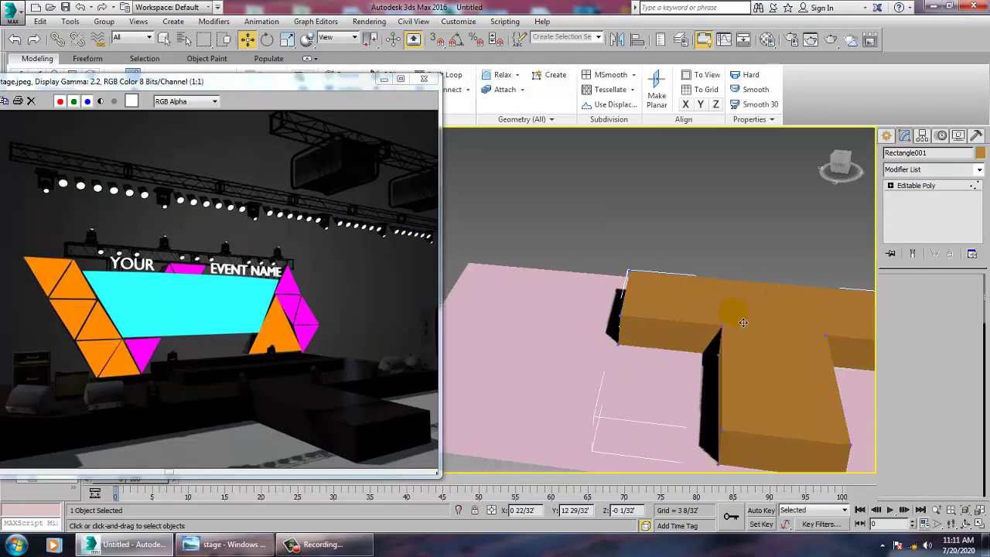
drag(568, 216, 585, 301)
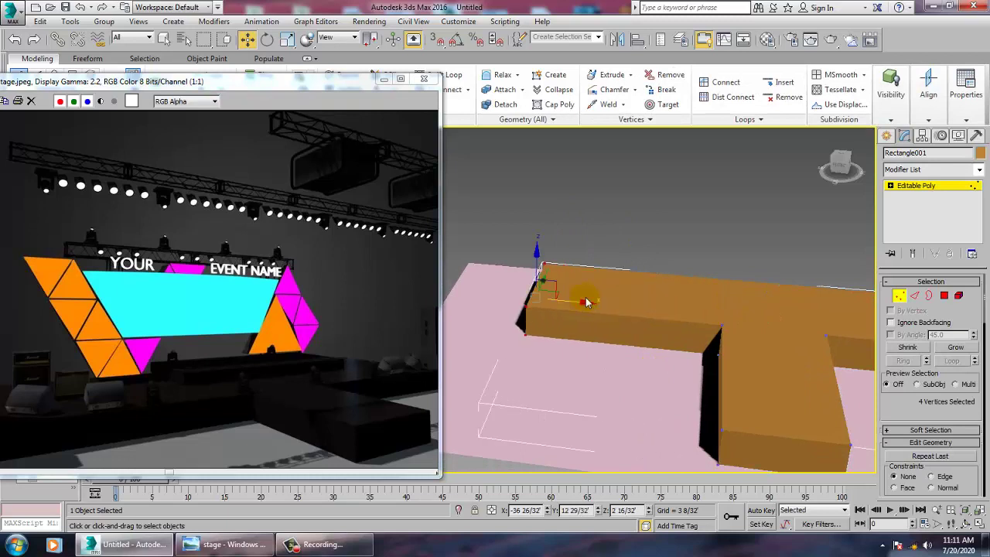
middle_drag(593, 345, 446, 312)
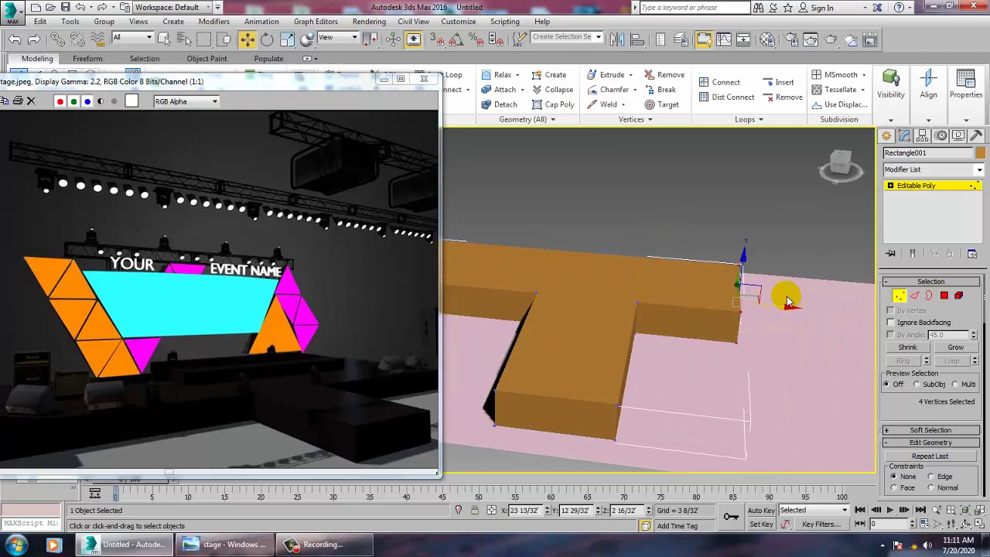
drag(792, 313, 840, 320)
- Select the runway's vertices and shift them along X to centre the runway on the widened stage
scroll(721, 309, down, 4)
alt+middle_drag(721, 308, 736, 355)
drag(809, 314, 830, 363)
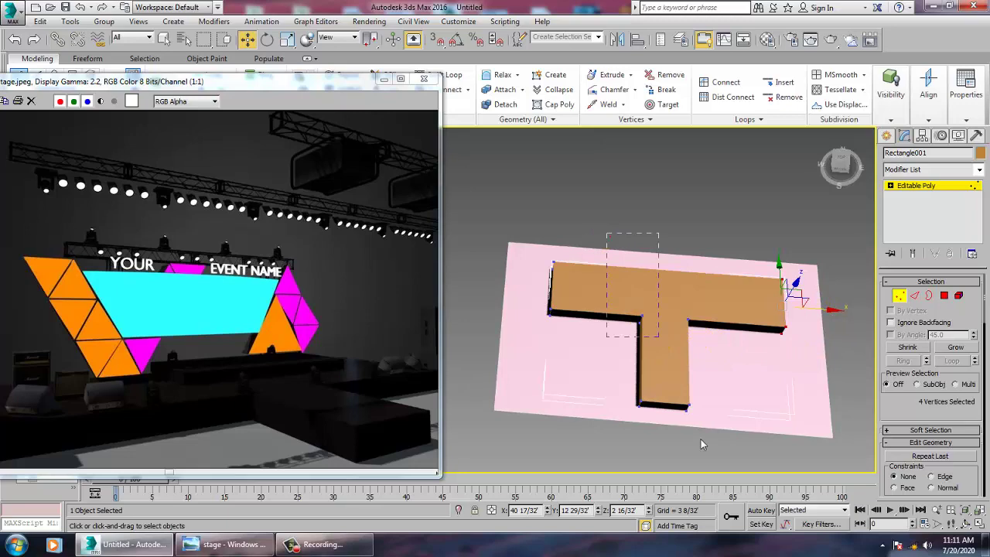
drag(649, 313, 727, 487)
drag(717, 376, 686, 380)
- In the Top view, move the stage's back-edge vertices along Y to about 31 23/32' to deepen the stage
key(alt+w)
click(464, 275)
key(alt+w)
middle_drag(723, 326, 581, 310)
drag(475, 253, 843, 337)
drag(633, 257, 631, 229)
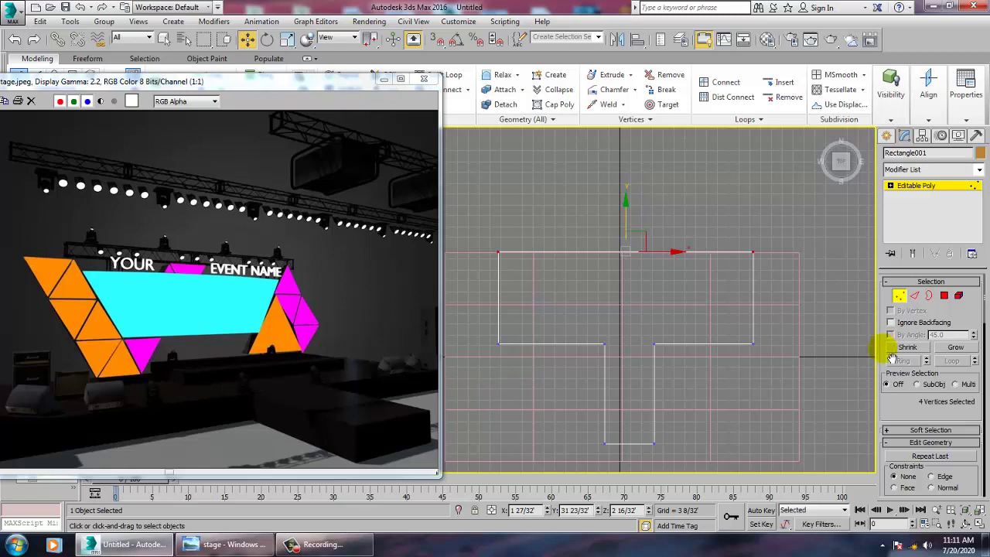
- Create a thin box about 52 9/32' wide, 1 27/32' long and 17/32' high along the stage's back edge
click(886, 134)
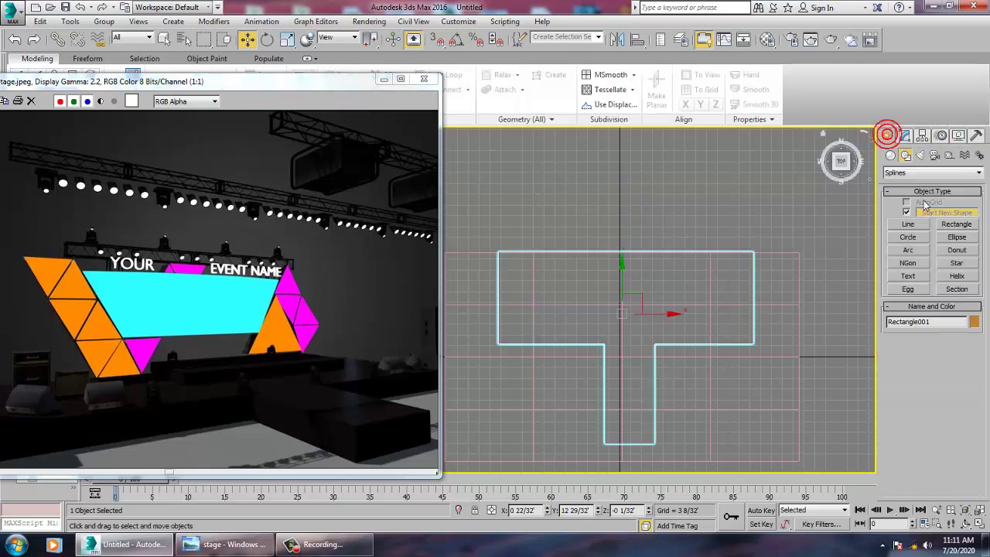
click(890, 155)
click(905, 215)
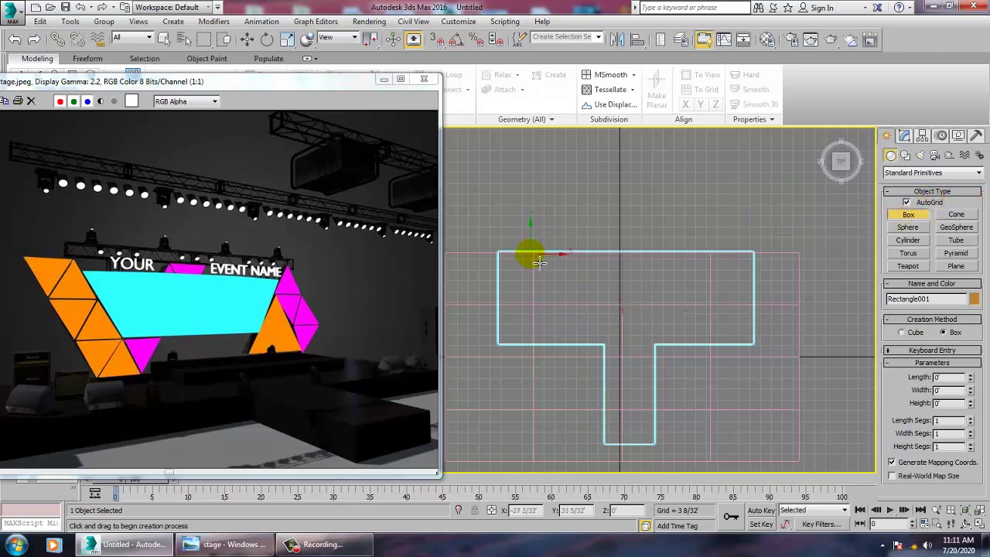
drag(561, 259, 731, 266)
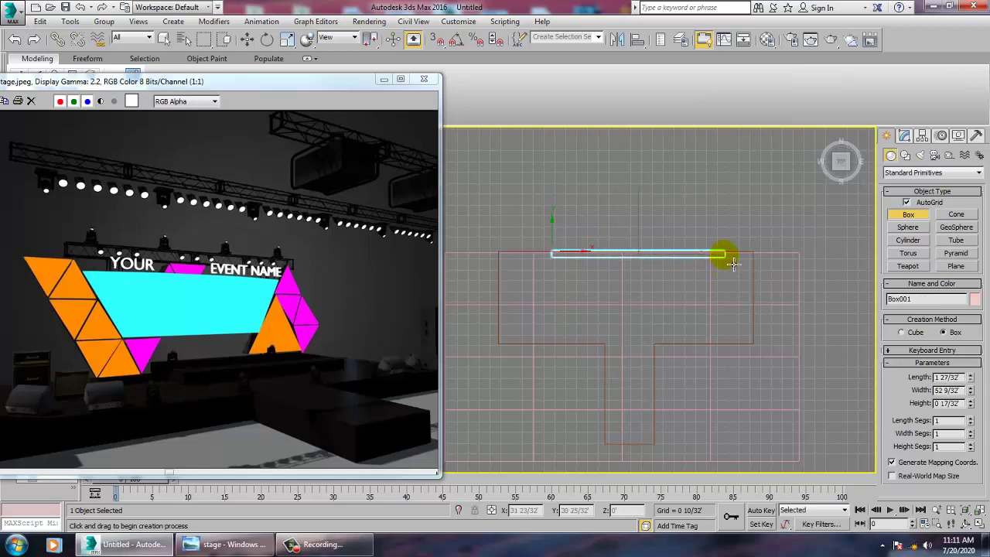
click(734, 260)
right_click(734, 260)
- In the Perspective view, lower the new box along Z at the stage's back edge to about 4 14/32'
key(alt+w)
right_click(823, 369)
key(alt+w)
alt+middle_drag(789, 349, 771, 388)
scroll(645, 347, down, 4)
drag(630, 321, 619, 348)
alt+middle_drag(619, 349, 767, 379)
scroll(626, 368, up, 5)
scroll(709, 379, down, 6)
scroll(719, 374, up, 4)
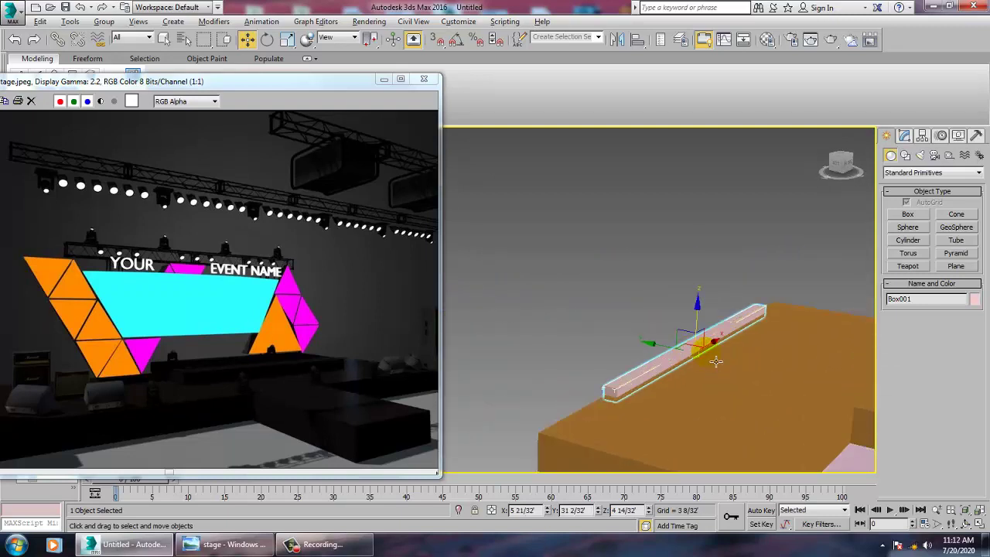
- Flatten the back-edge box with a non-uniform scale and reposition it at about Y 30 19/32' and Z 4 21/32'
key(r)
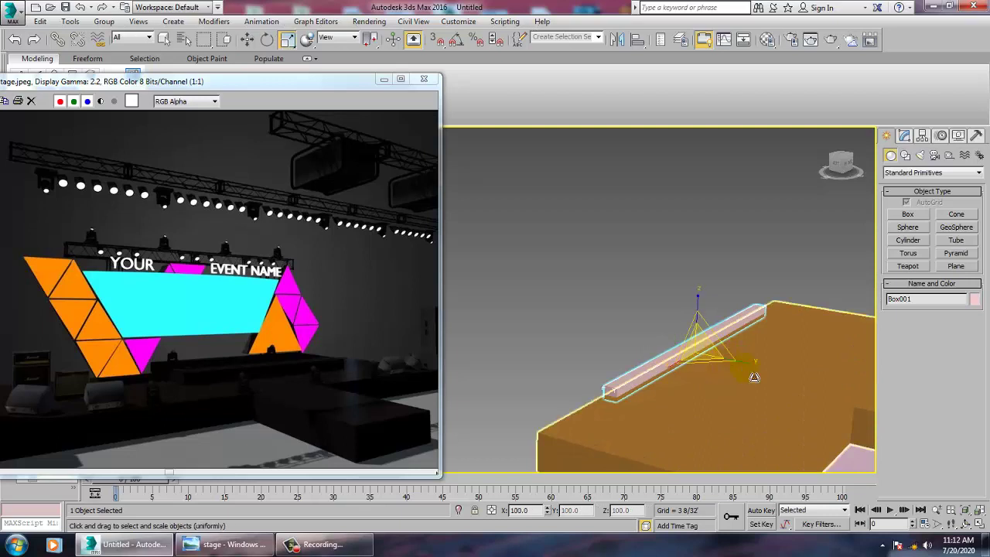
key(r)
mouse_move(756, 369)
mouse_down()
mouse_move(738, 370)
mouse_move(756, 369)
mouse_up()
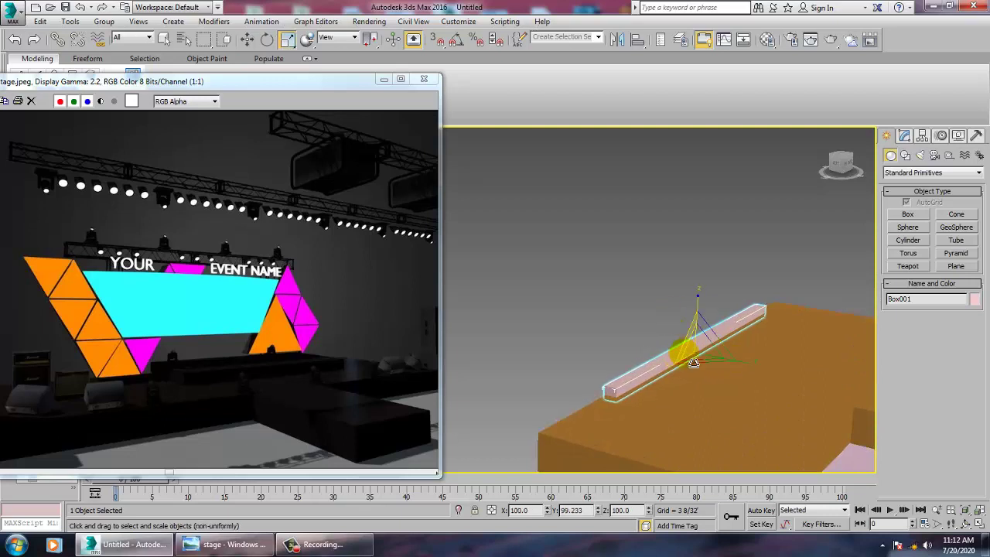
key(w)
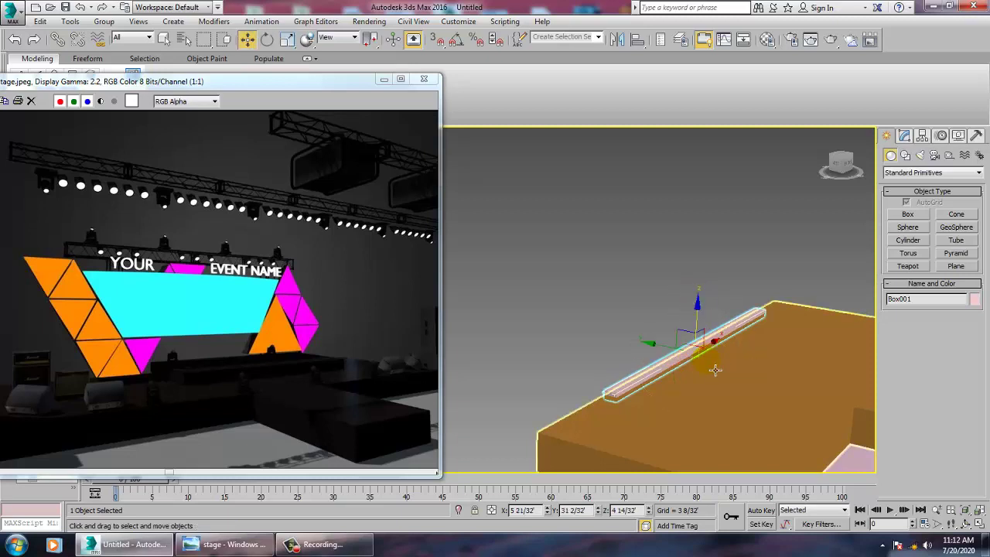
drag(683, 355, 681, 354)
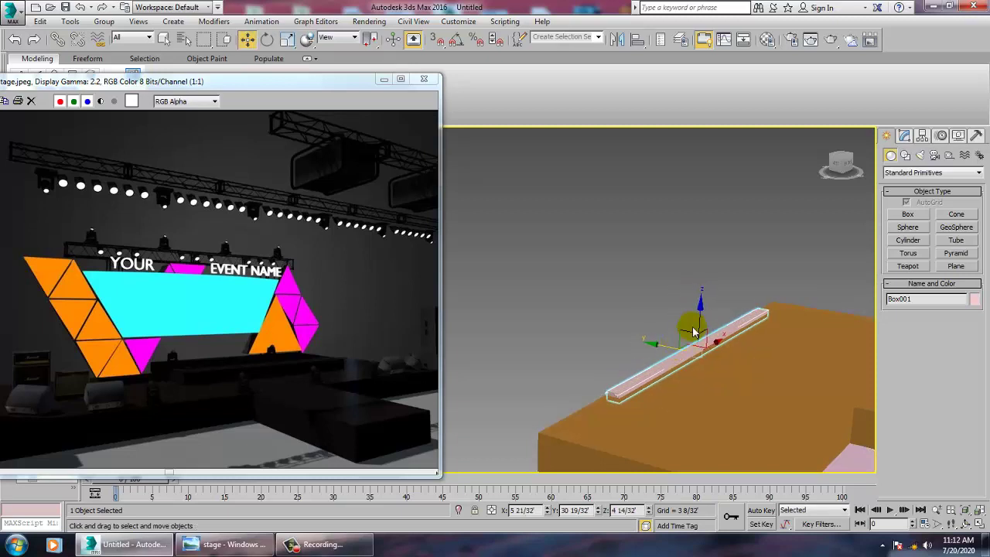
drag(710, 325, 707, 324)
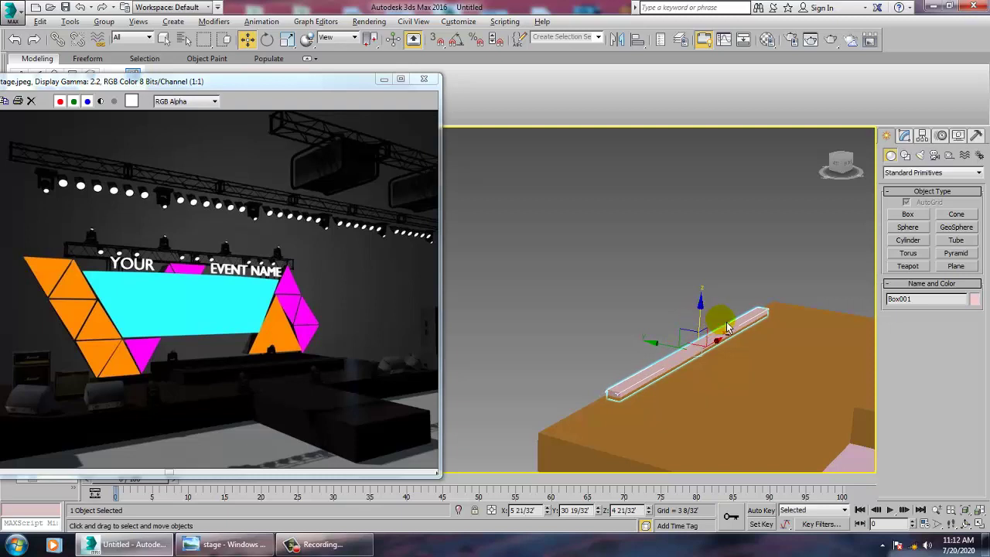
- Convert the back-edge box to Editable Poly and inset its top polygon by 11/32'
scroll(699, 369, up, 5)
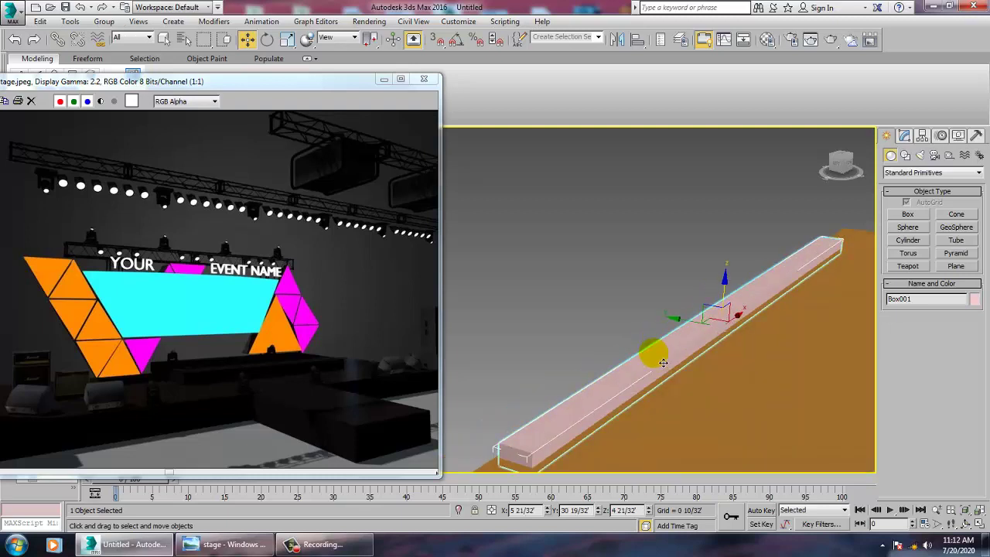
right_click(655, 356)
mouse_move(696, 474)
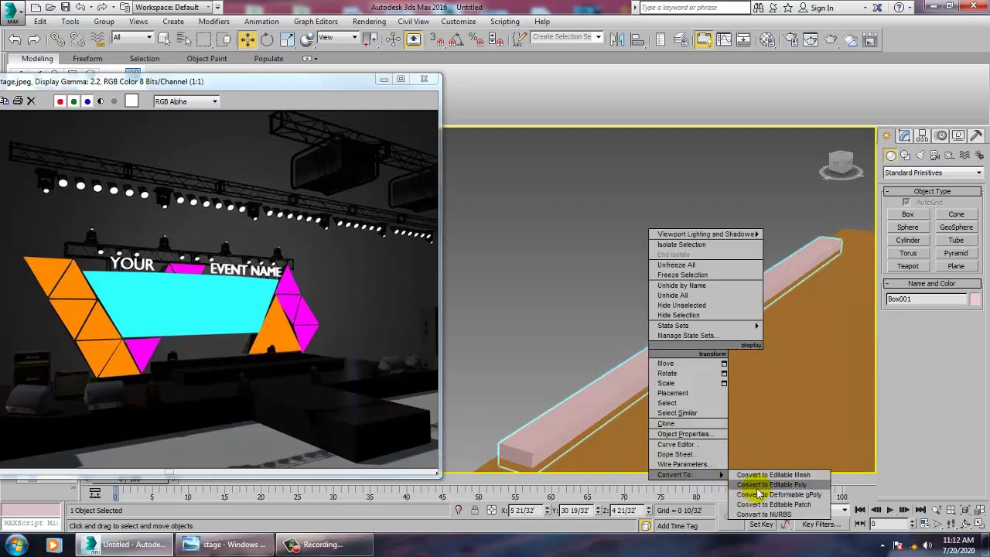
click(781, 486)
key(4)
click(603, 389)
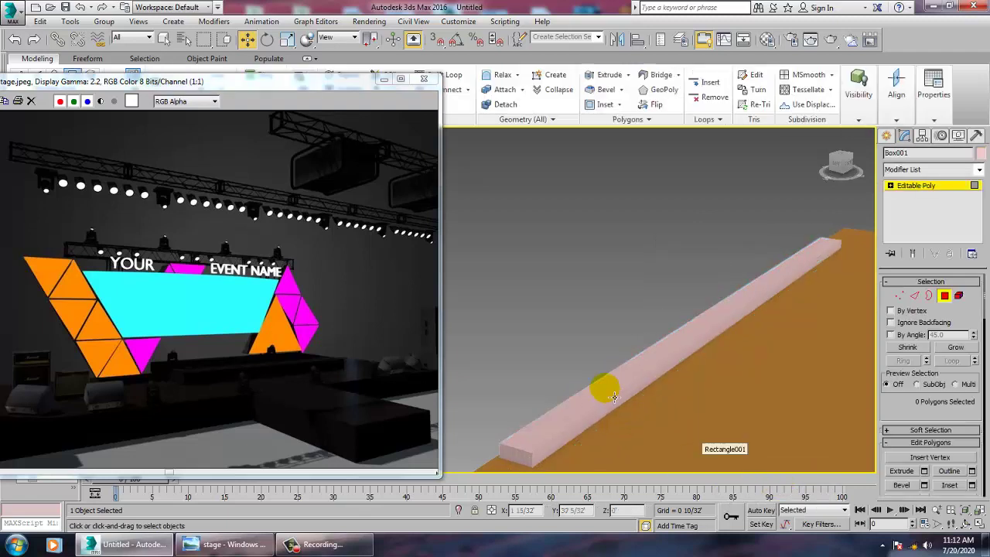
click(972, 485)
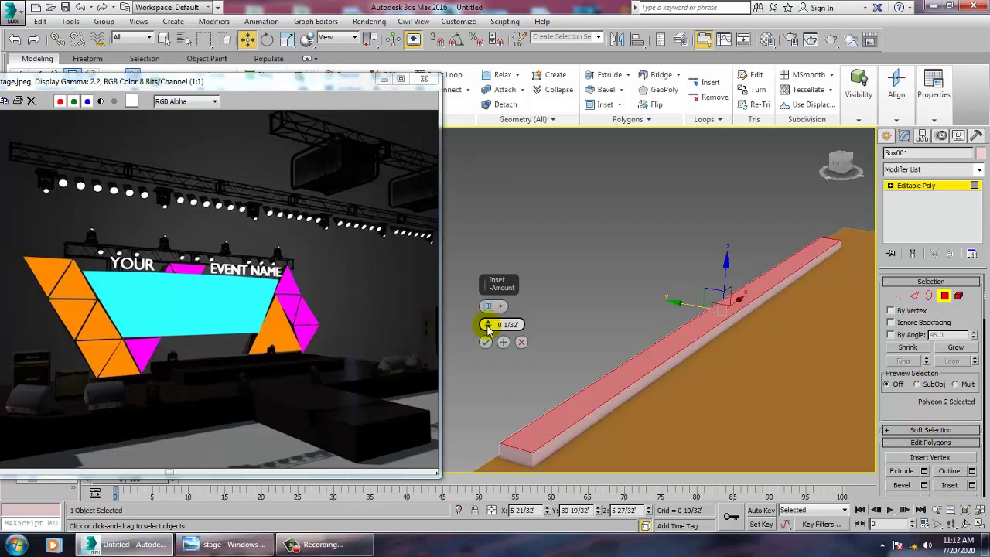
mouse_move(487, 324)
mouse_down()
mouse_move(480, 292)
mouse_move(483, 309)
mouse_up()
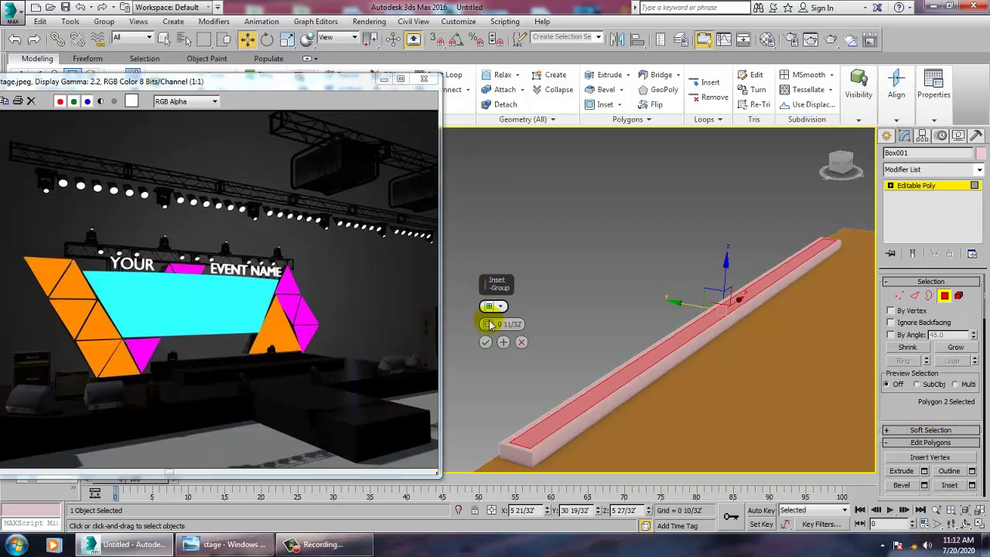
click(484, 342)
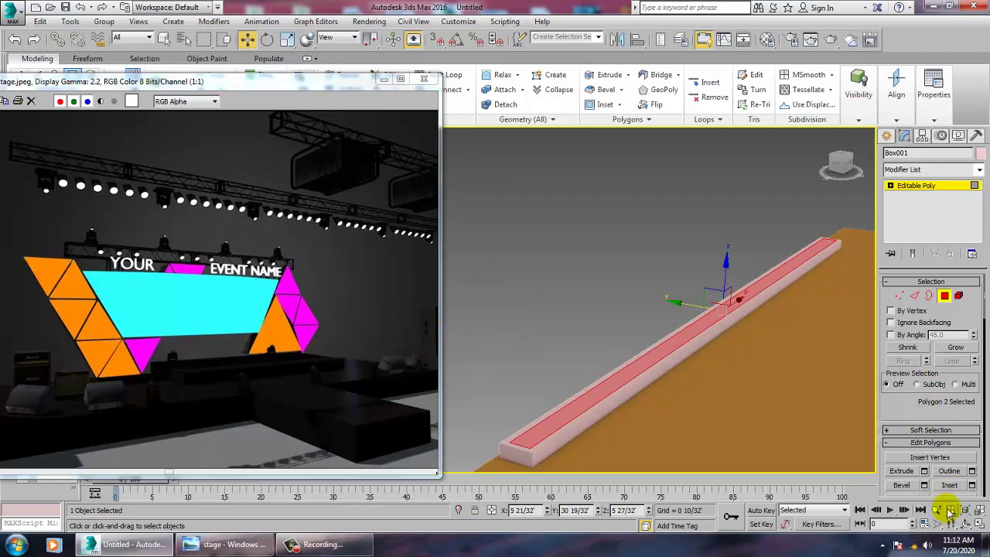
- Bevel the inset top polygon downward with a height of -15/32' and a slightly reduced outline
click(924, 485)
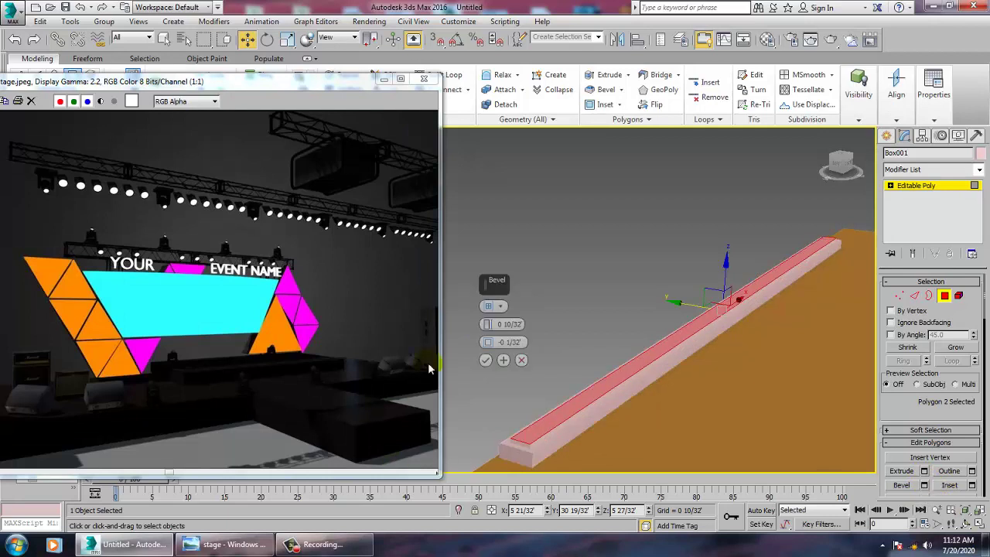
drag(486, 324, 512, 420)
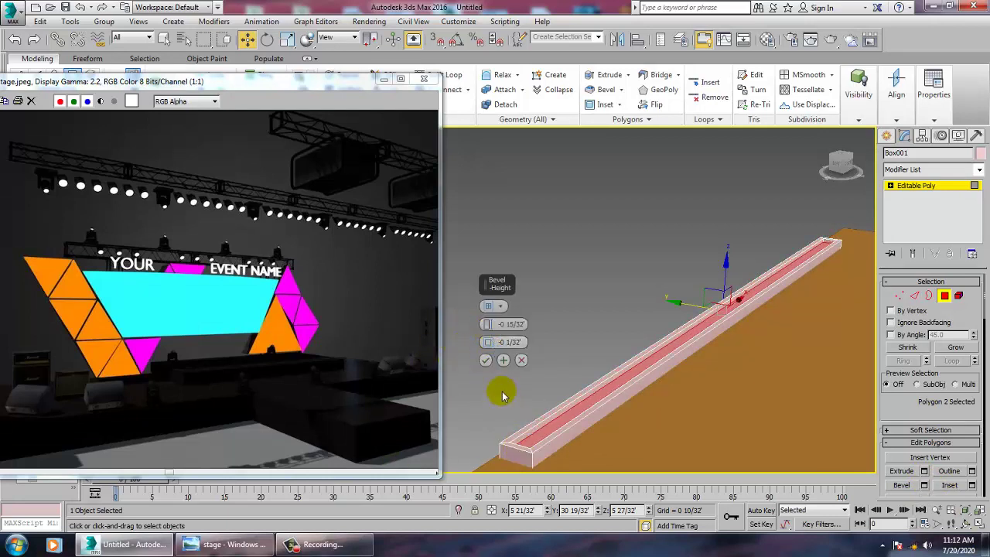
drag(490, 343, 498, 380)
click(485, 359)
click(910, 188)
- In the Front view, draw a closed slanted parallelogram line about 11' wide and 26 1/2' high, standing on the back-edge box
key(alt+w)
right_click(707, 231)
key(z)
scroll(686, 256, down, 6)
key(alt+w)
middle_drag(676, 241, 710, 181)
scroll(610, 287, up, 3)
middle_drag(610, 287, 795, 263)
scroll(671, 274, up, 3)
middle_drag(649, 281, 694, 261)
middle_drag(710, 226, 750, 205)
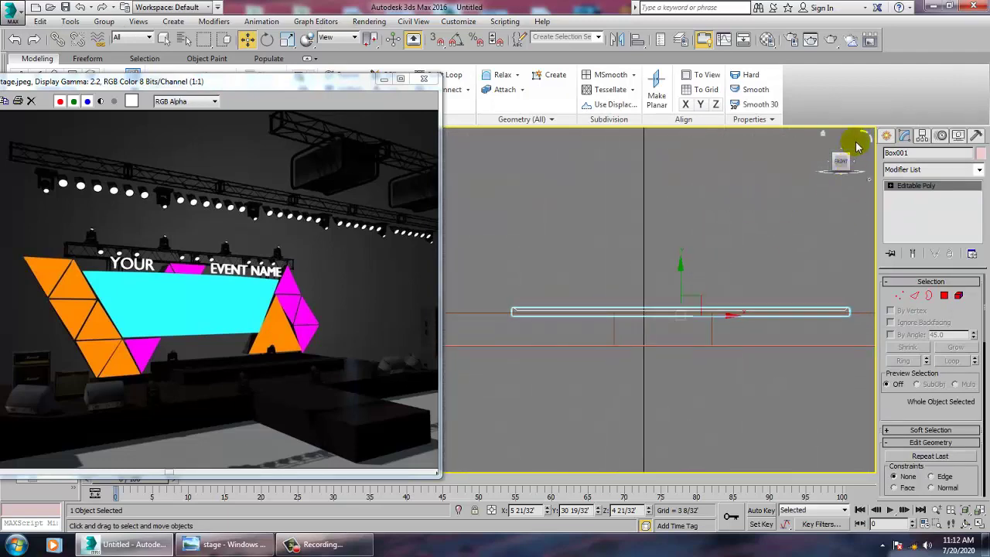
click(886, 136)
click(905, 155)
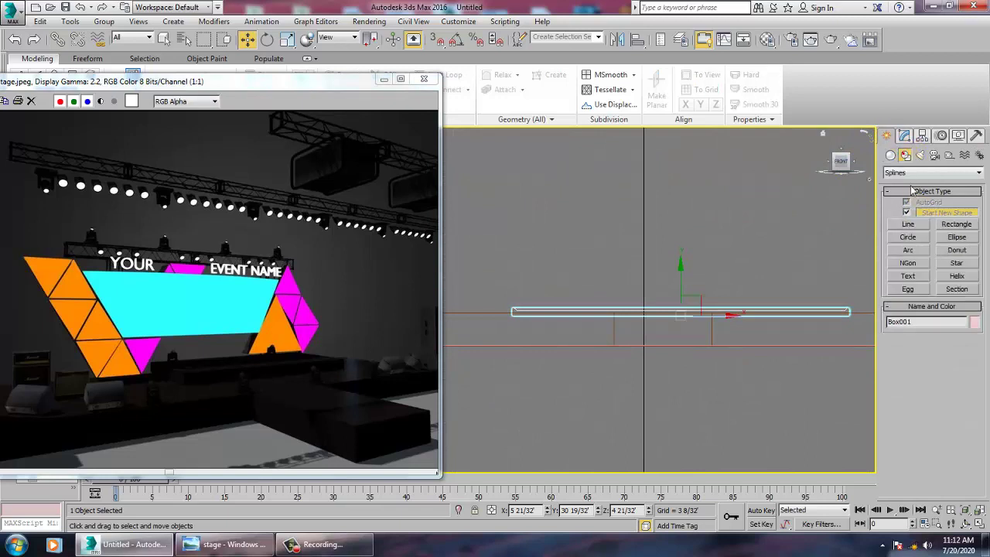
click(909, 224)
middle_drag(547, 247, 575, 310)
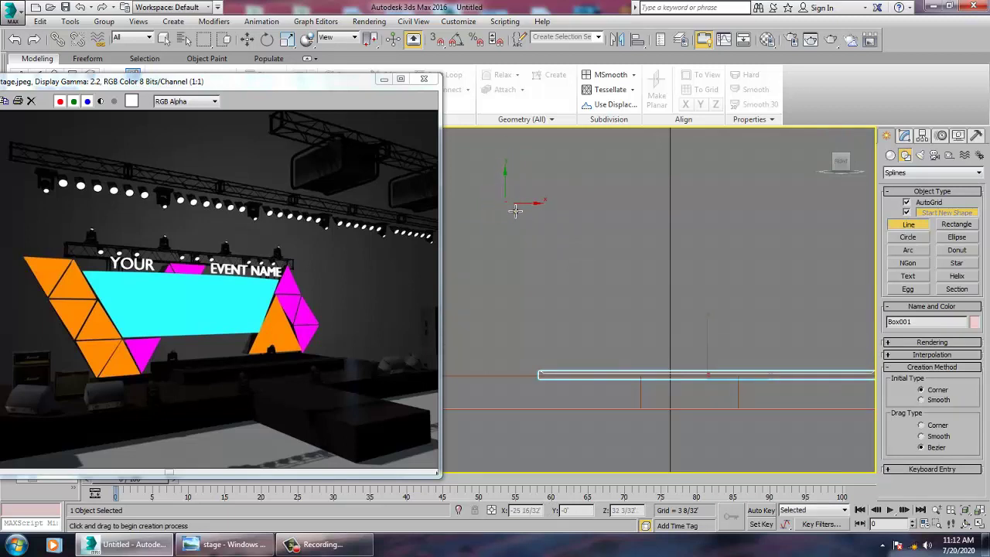
click(507, 204)
click(586, 375)
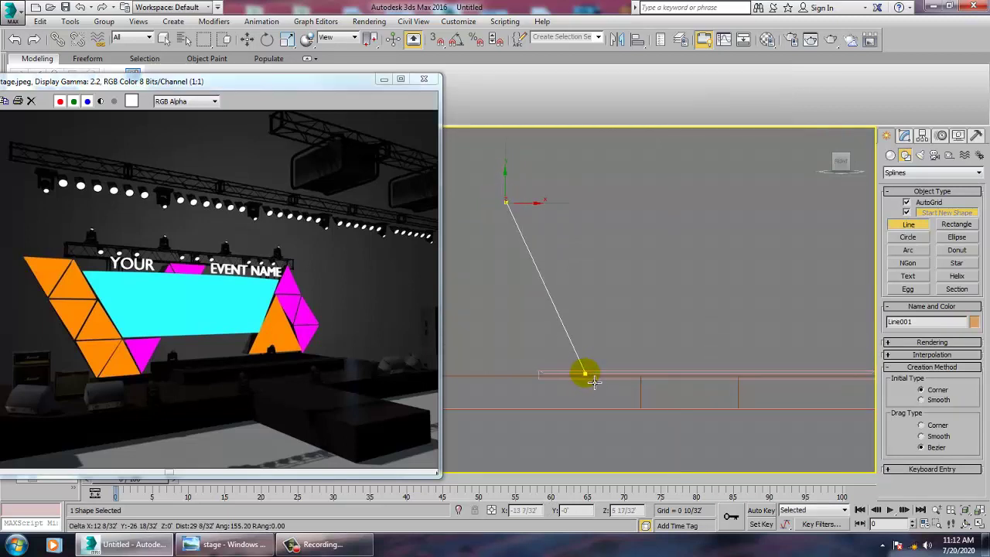
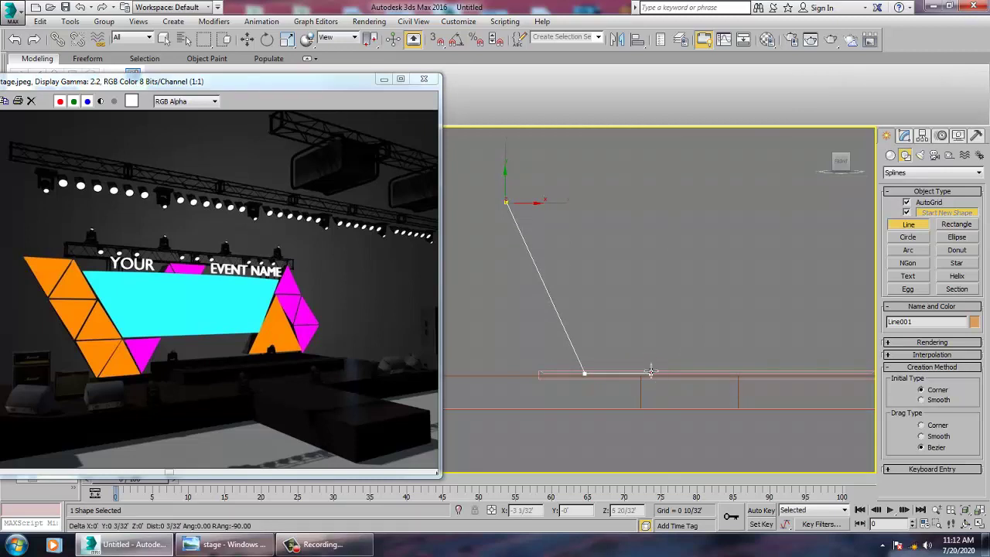
click(652, 375)
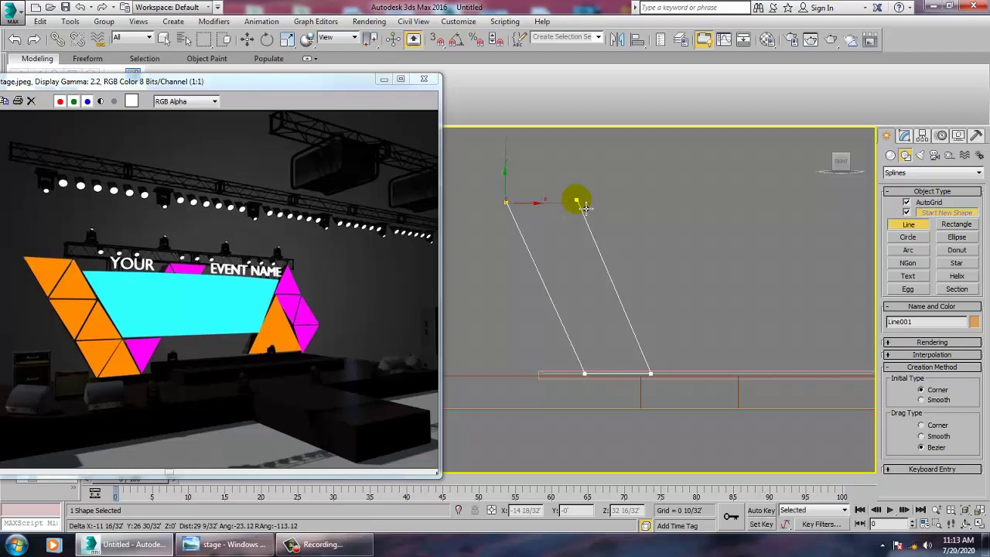
click(577, 202)
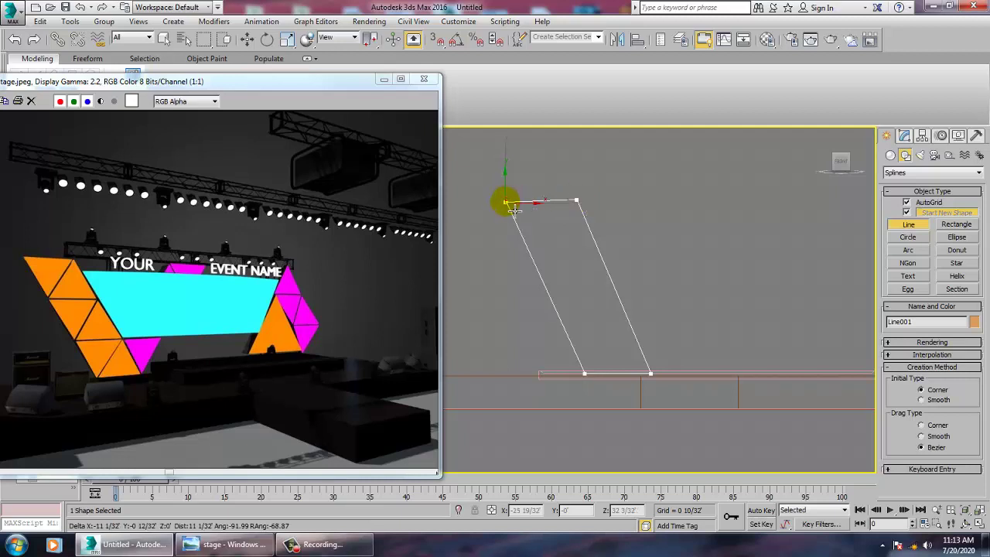
click(508, 204)
click(476, 312)
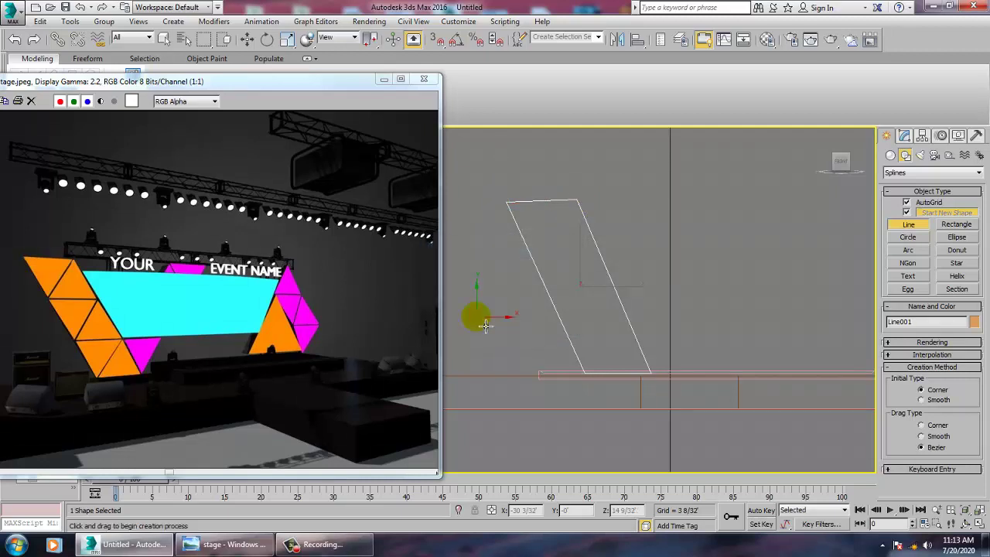
- Move the parallelogram's upper right vertex to about Z 32 1/32' to level the top edge
key(w)
key(1)
drag(555, 183, 589, 180)
middle_drag(652, 292, 649, 293)
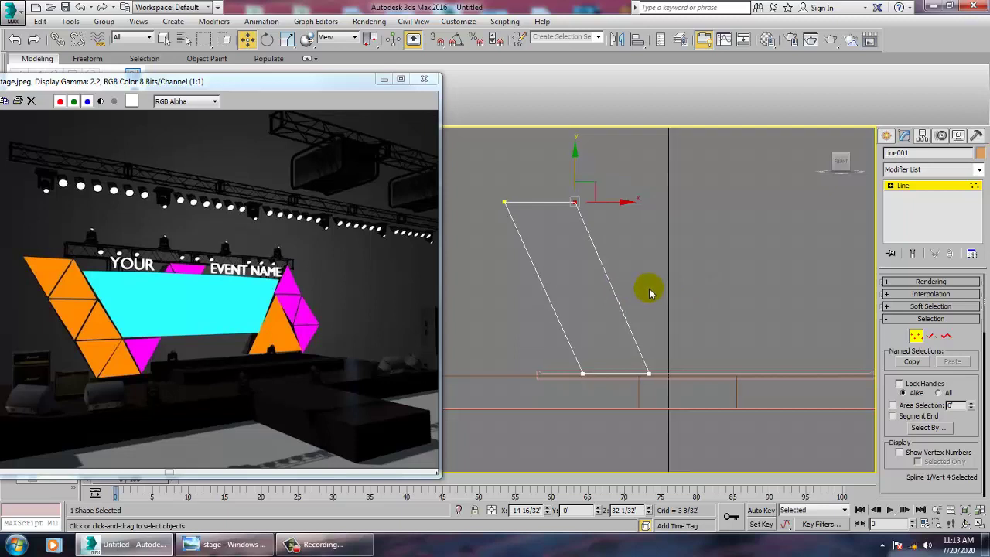
- Draw a closed trapezoid screen outline beside the parallelogram, about 33' wide at the top, 23 1/2' at the bottom and 12' high
click(886, 135)
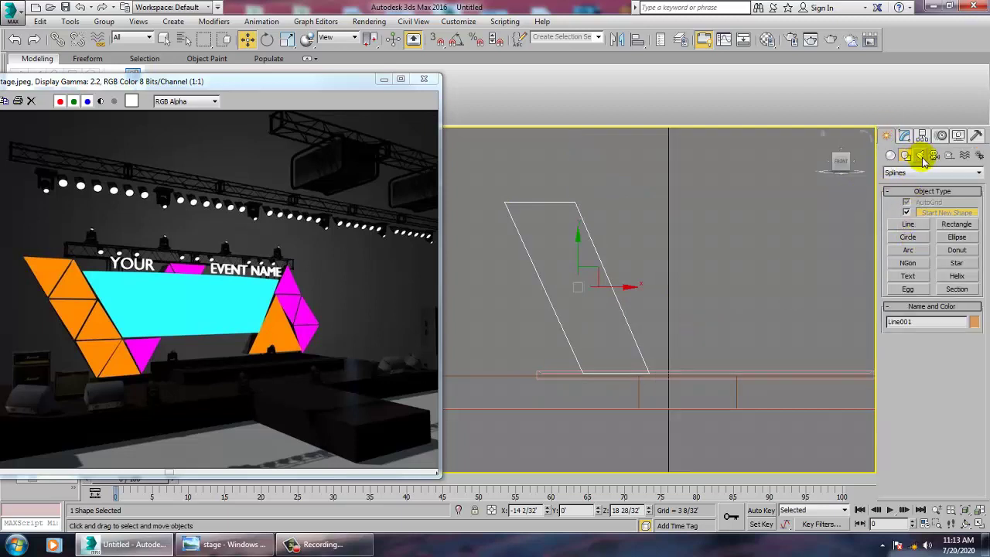
click(909, 226)
middle_drag(671, 261, 574, 228)
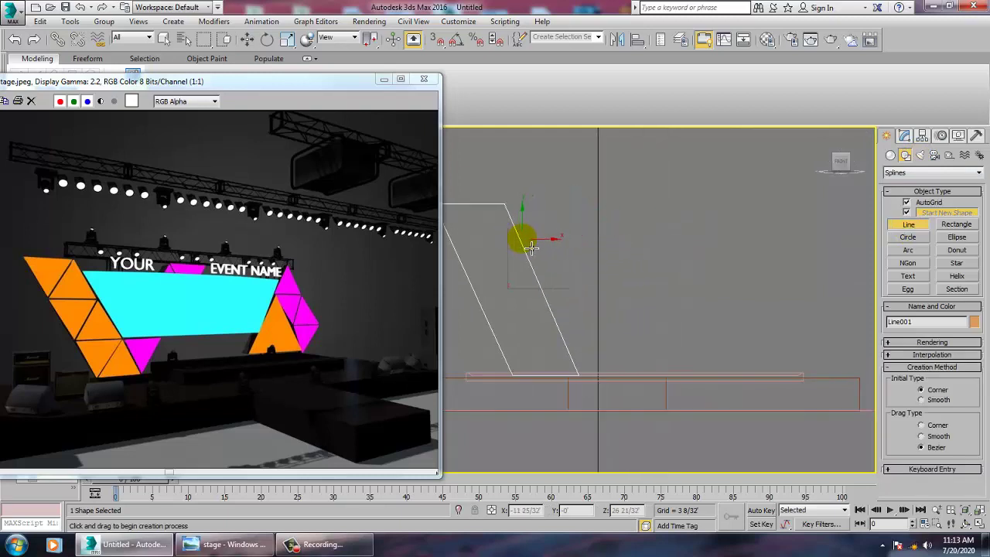
click(522, 239)
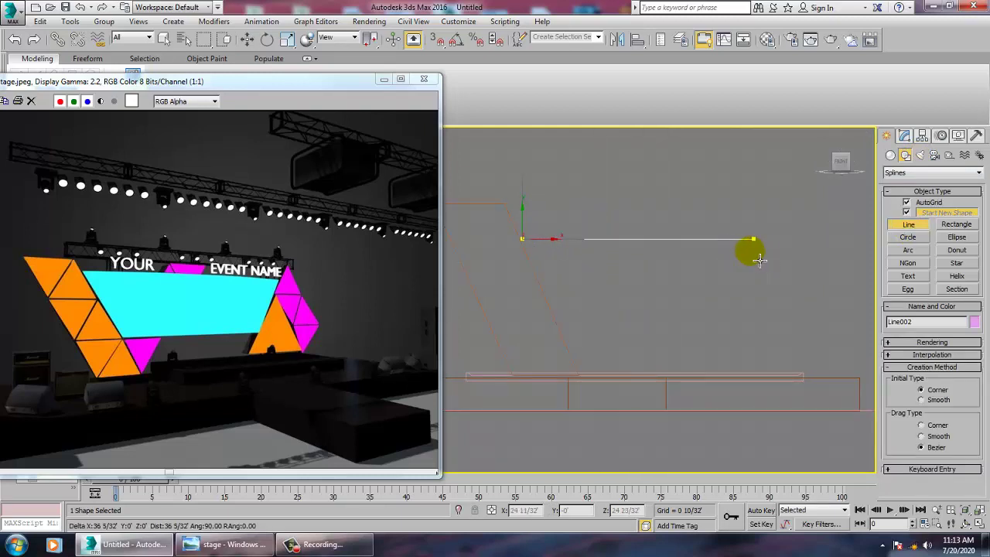
click(731, 240)
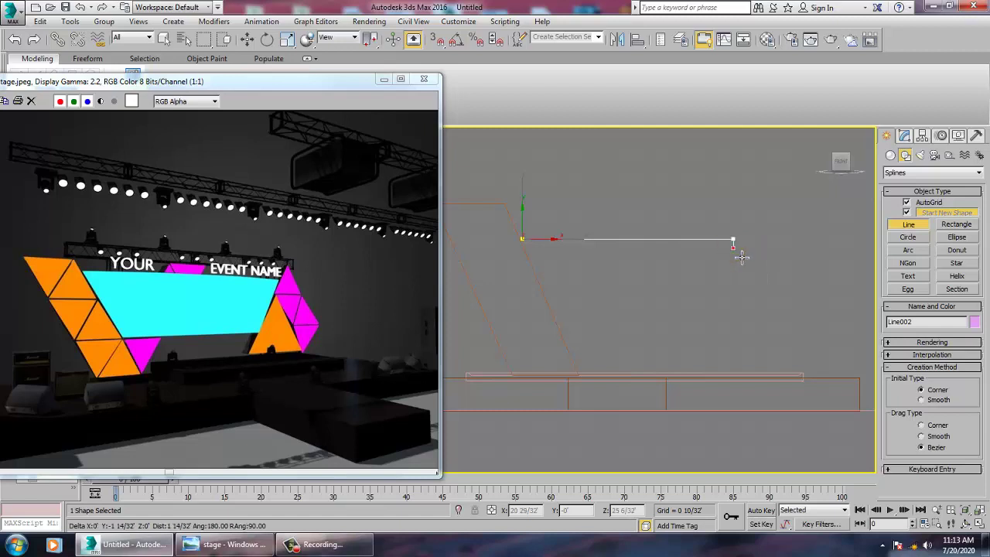
click(702, 320)
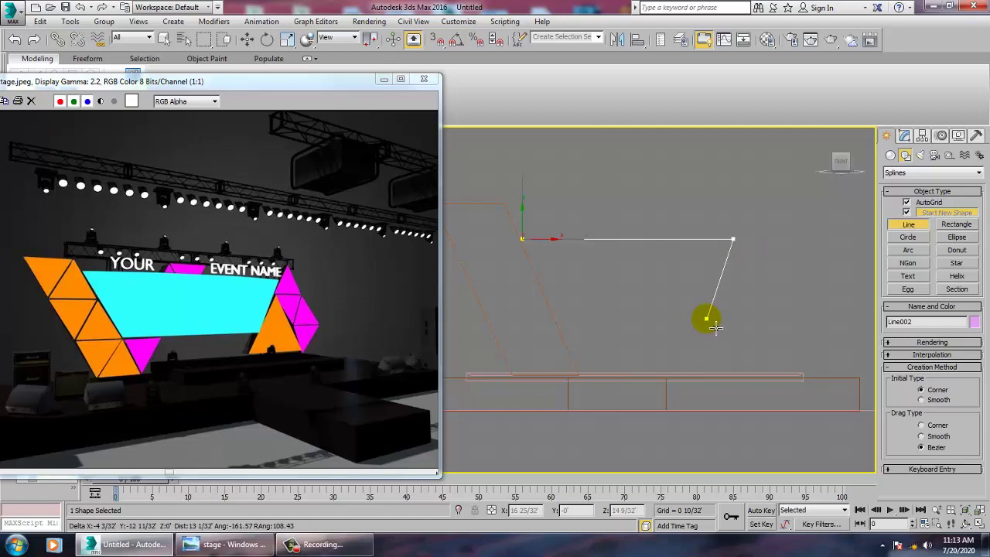
click(557, 319)
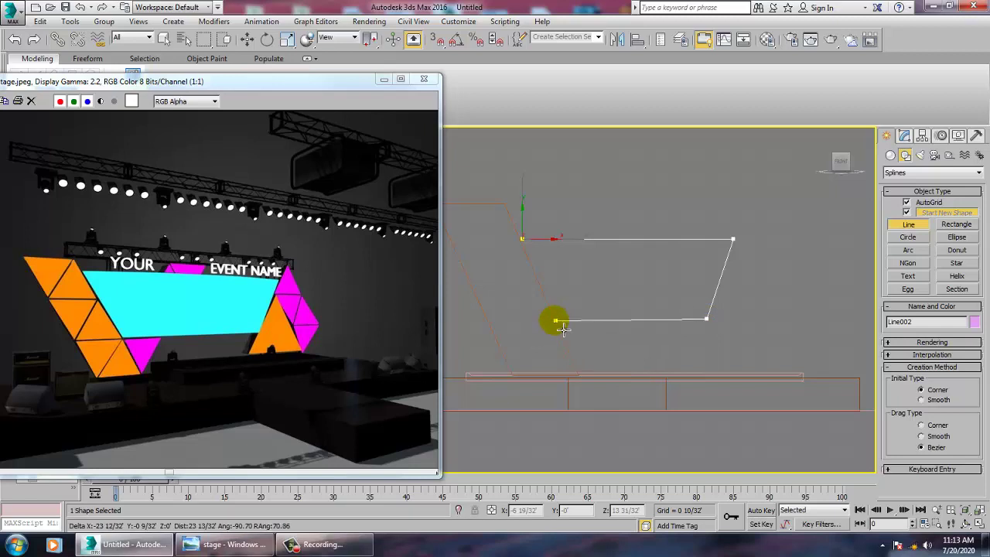
click(523, 240)
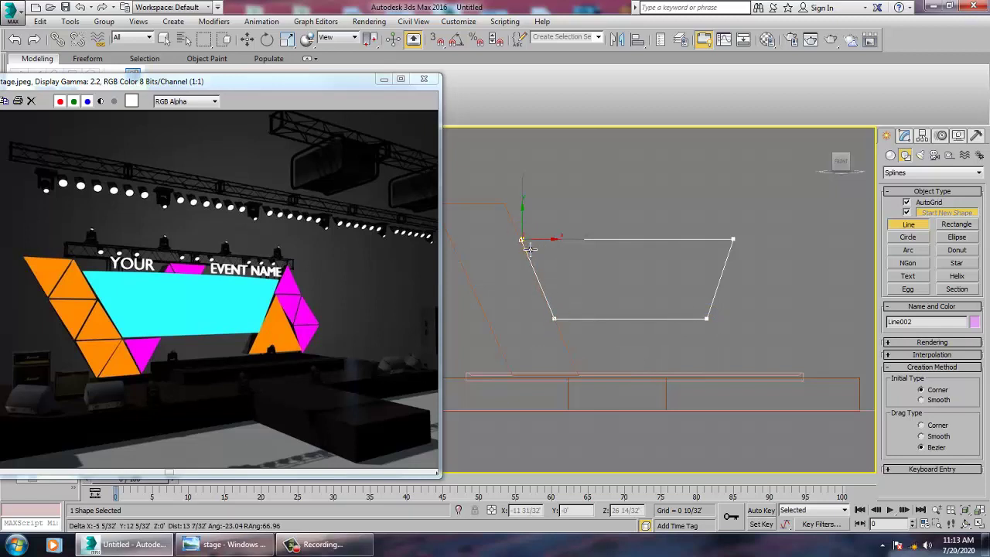
click(440, 312)
right_click(683, 350)
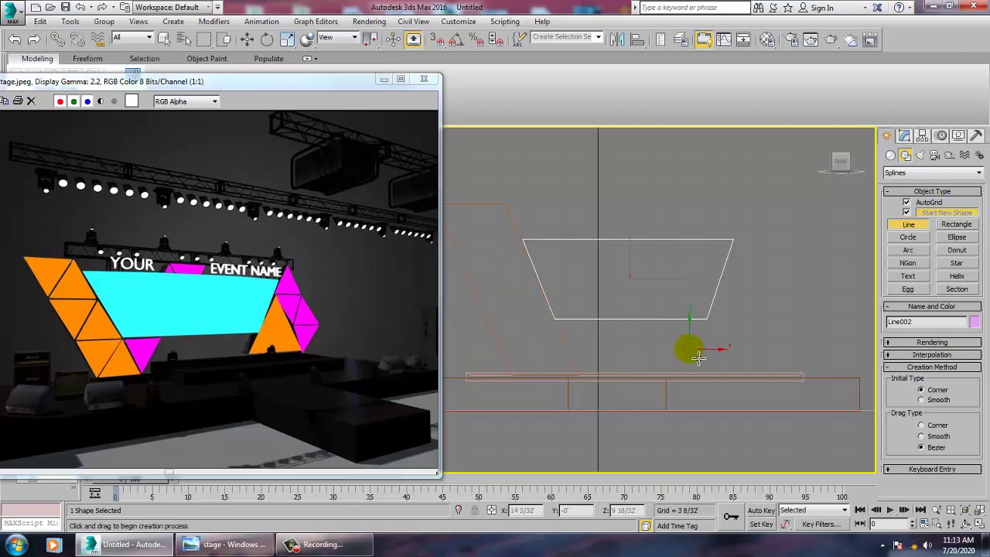
- Adjust the trapezoid's two left vertices along the parallelogram's slanted edge, placing the upper one at about X -12 5/32'
scroll(611, 325, up, 4)
key(1)
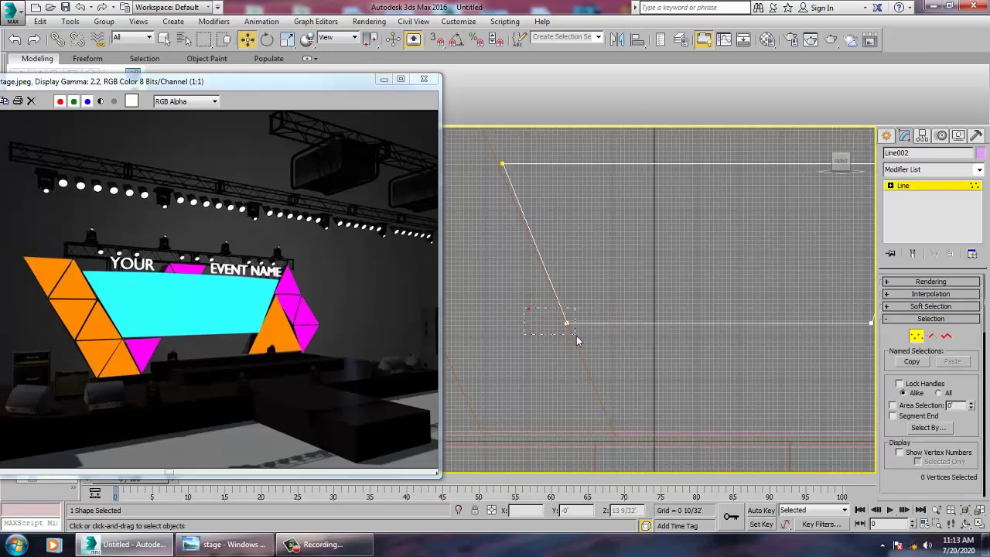
click(568, 324)
drag(590, 322, 591, 320)
middle_drag(516, 190, 610, 272)
drag(568, 226, 633, 246)
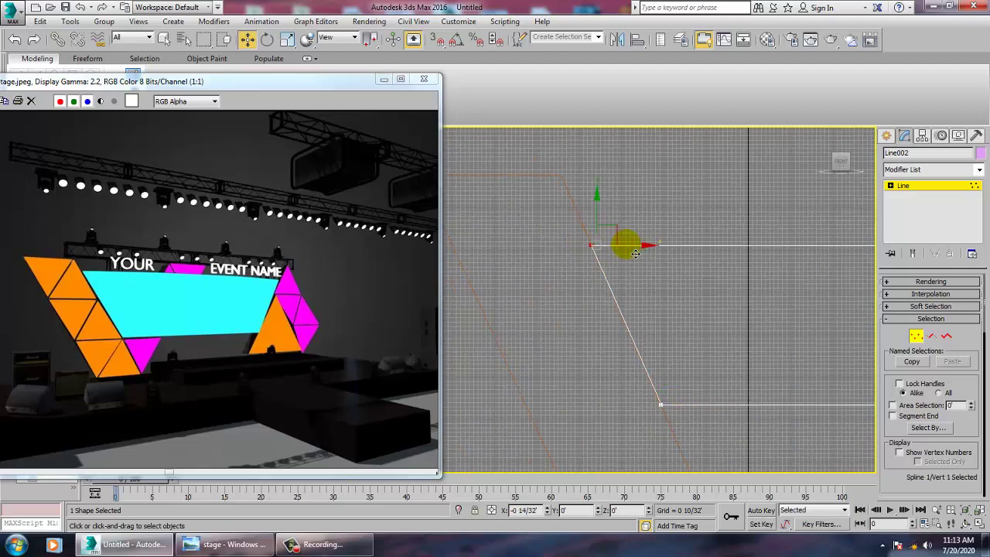
scroll(680, 281, down, 4)
mouse_move(708, 287)
middle_down()
mouse_move(603, 272)
mouse_move(703, 288)
middle_up()
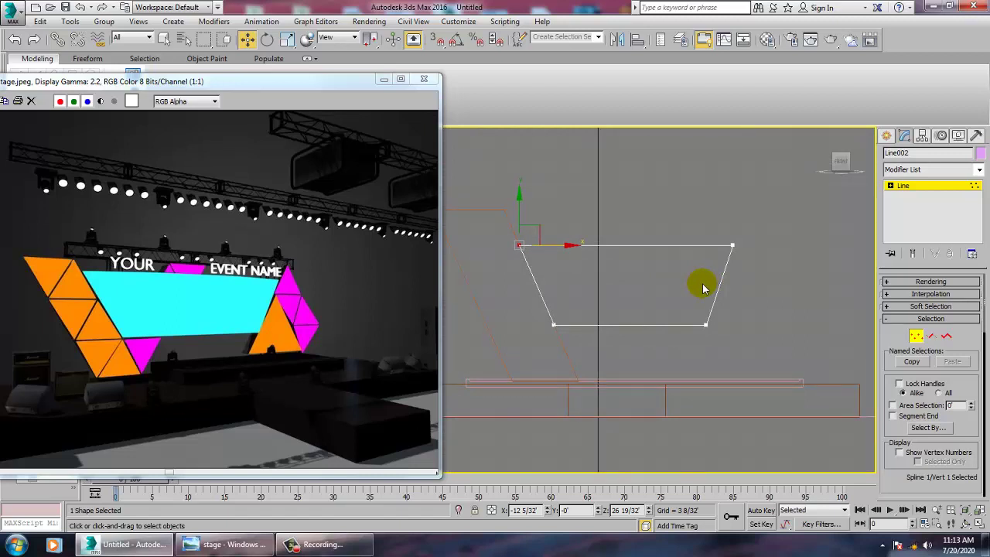
- Draw a closed triangle line standing on the back-edge box beneath the trapezoid's right slanted edge, about 14' wide and 14' high
click(886, 136)
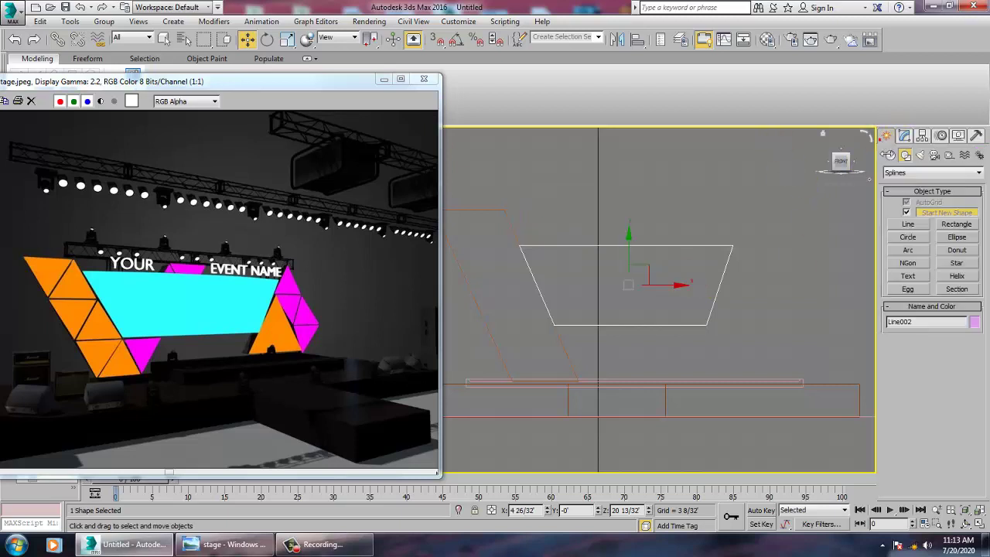
click(908, 223)
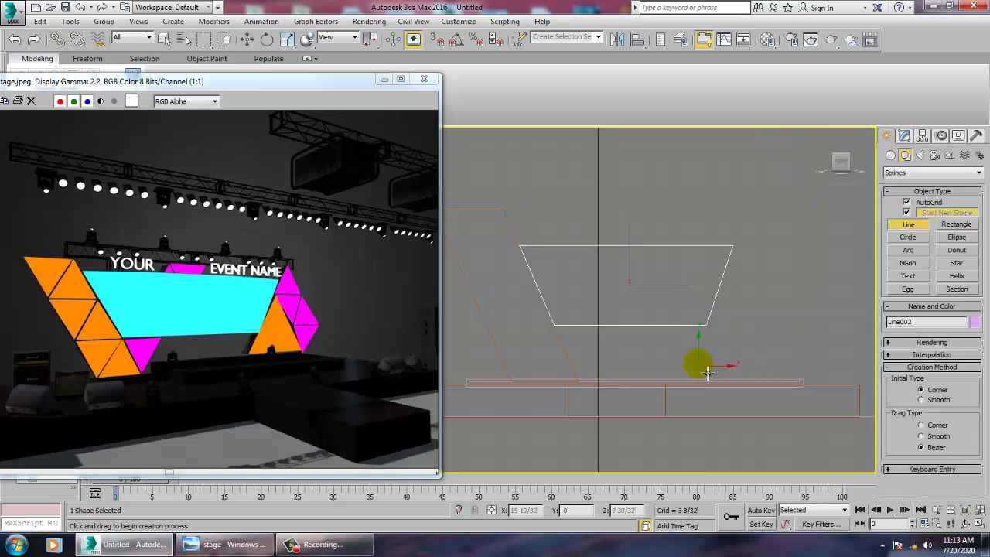
click(716, 291)
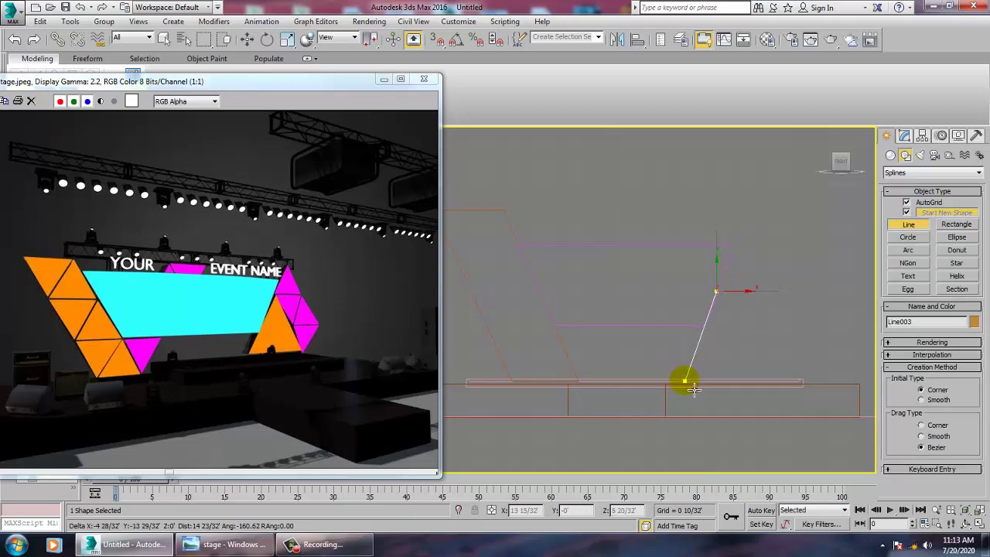
click(685, 382)
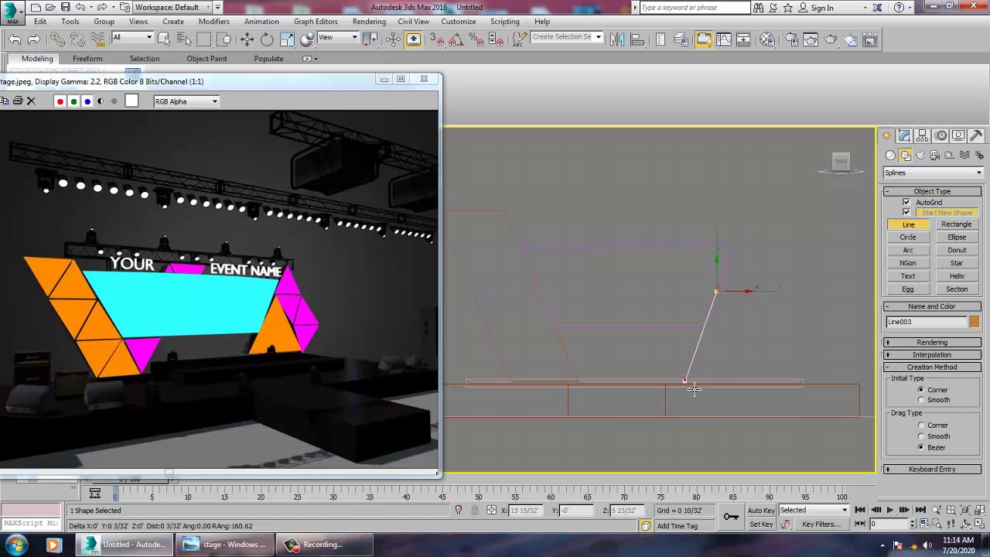
click(777, 383)
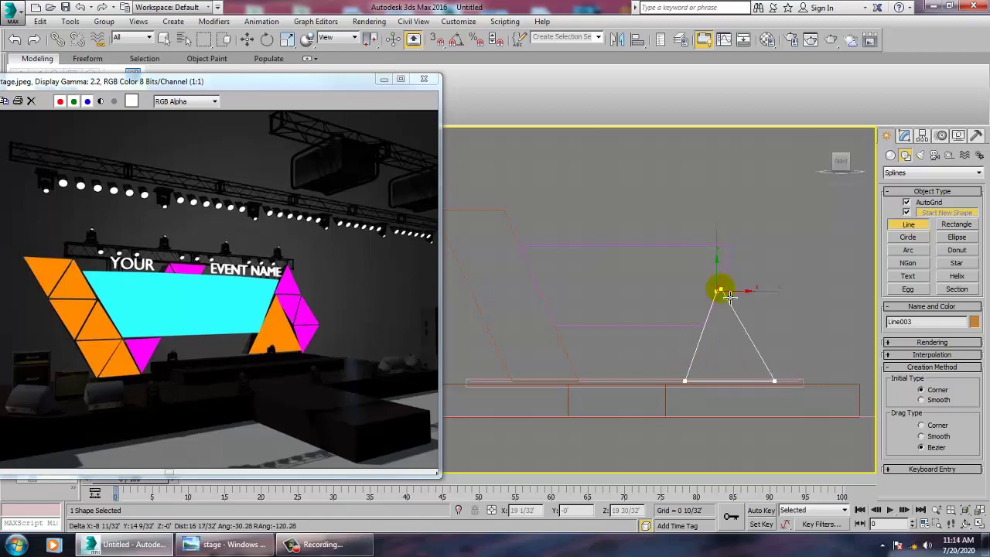
click(716, 294)
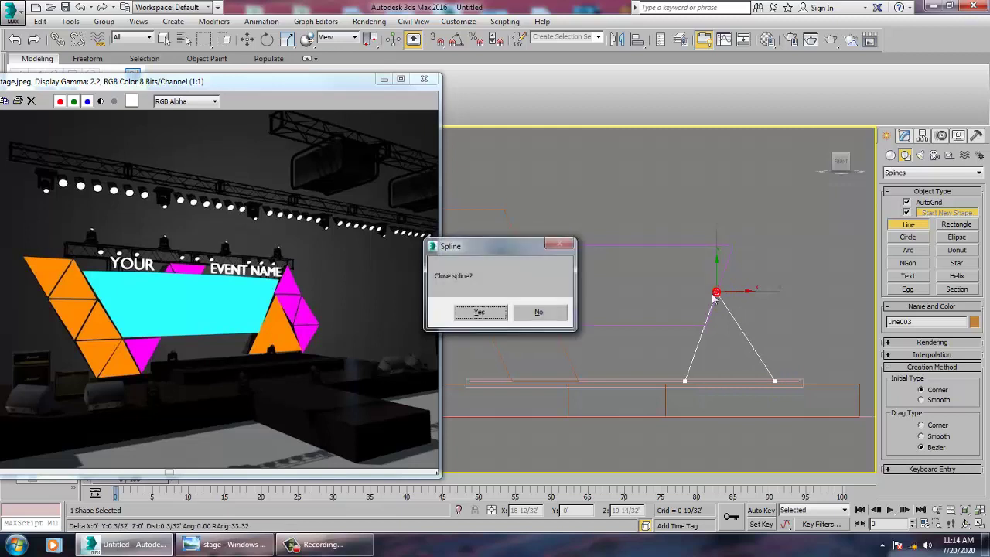
click(461, 314)
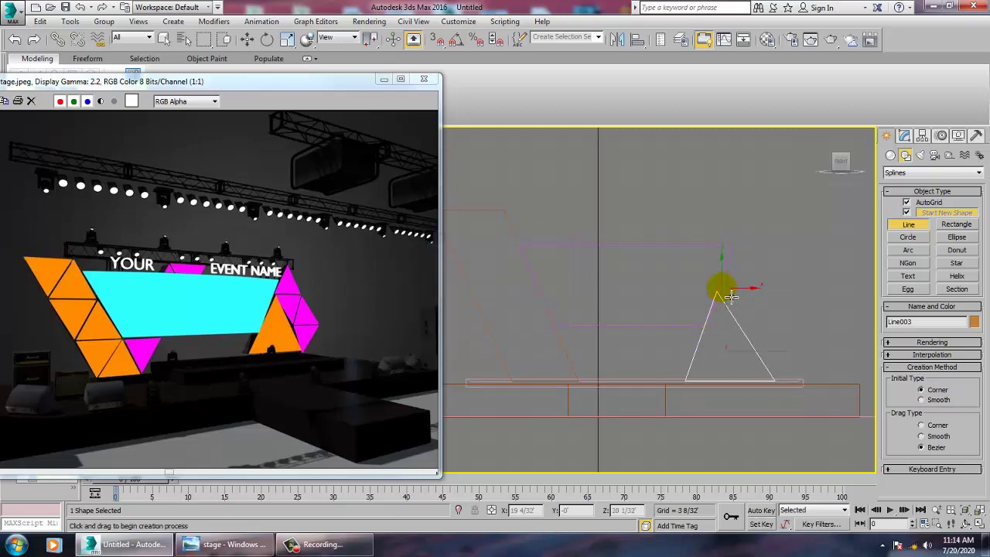
- Draw a closed four-sided line against the triangle's right edge, about 14 1/2' wide and 23 1/2' high, rising from its base corner
click(725, 298)
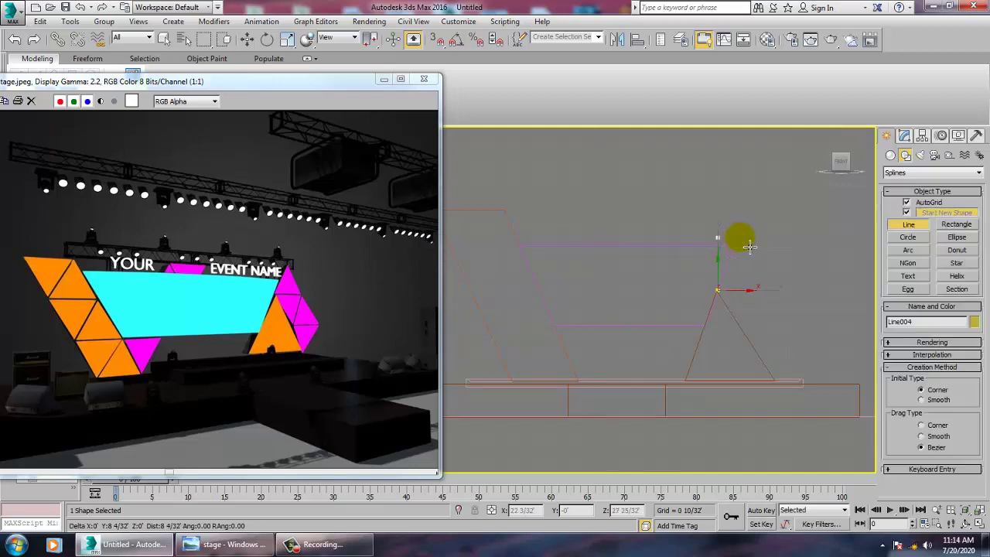
click(739, 232)
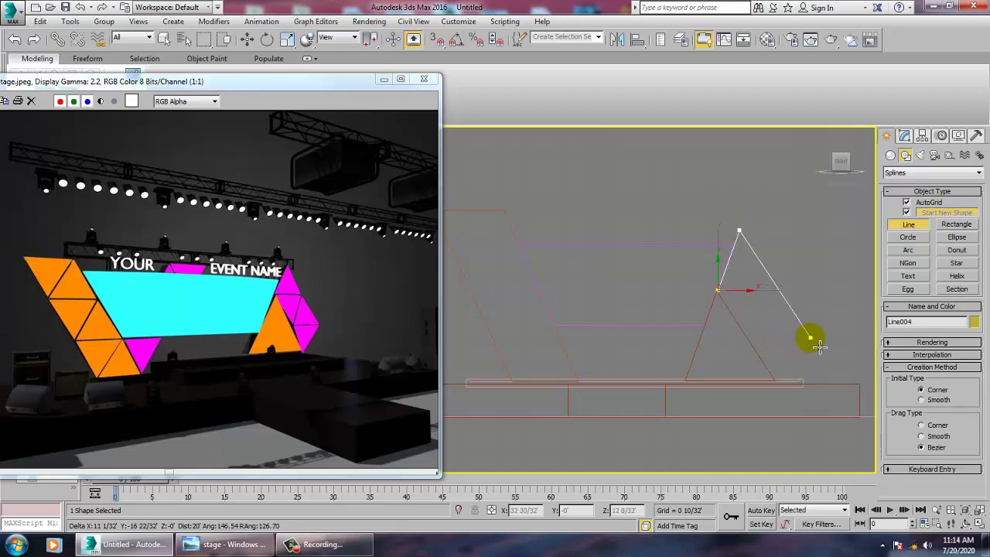
click(810, 338)
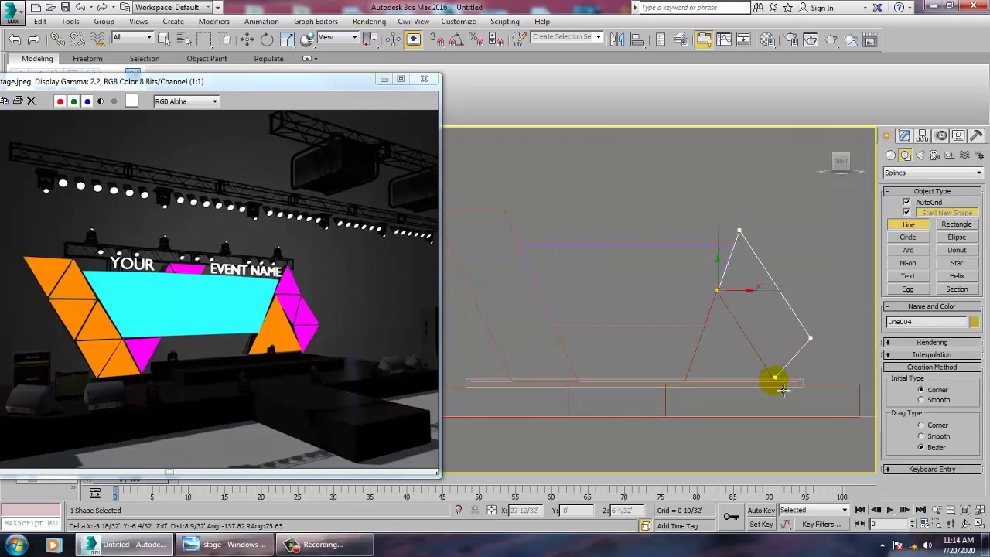
click(777, 383)
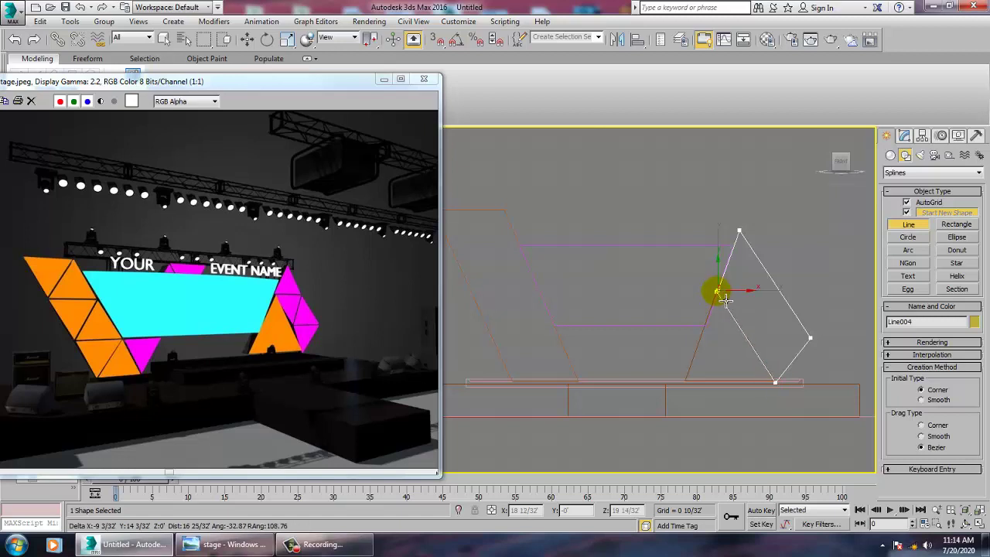
click(719, 294)
click(471, 311)
key(w)
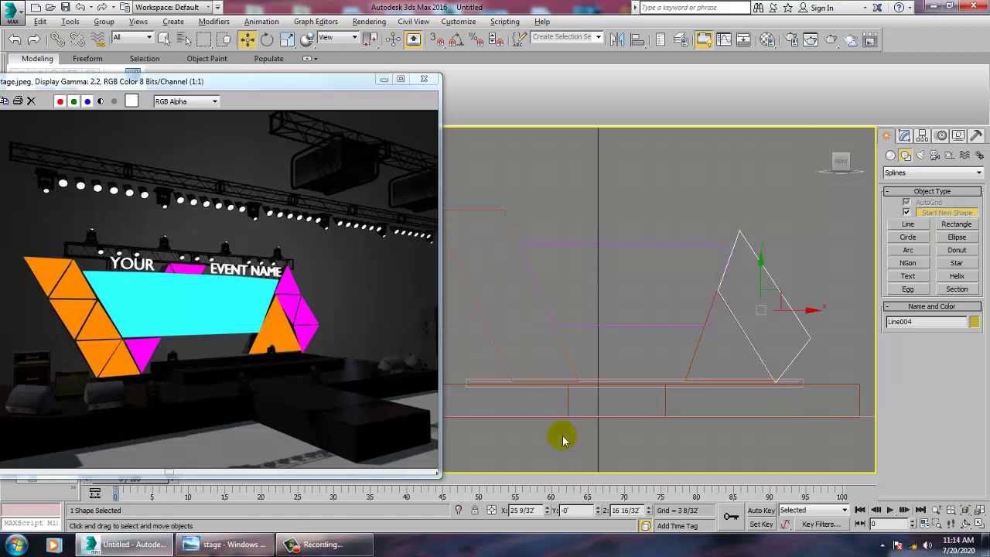
- Select all four backdrop outlines in the perspective view and move them together onto the box at the stage's back edge
key(alt+w)
right_click(672, 400)
key(alt+w)
scroll(690, 397, down, 5)
alt+middle_drag(691, 397, 710, 360)
drag(587, 258, 864, 346)
alt+middle_drag(864, 346, 690, 366)
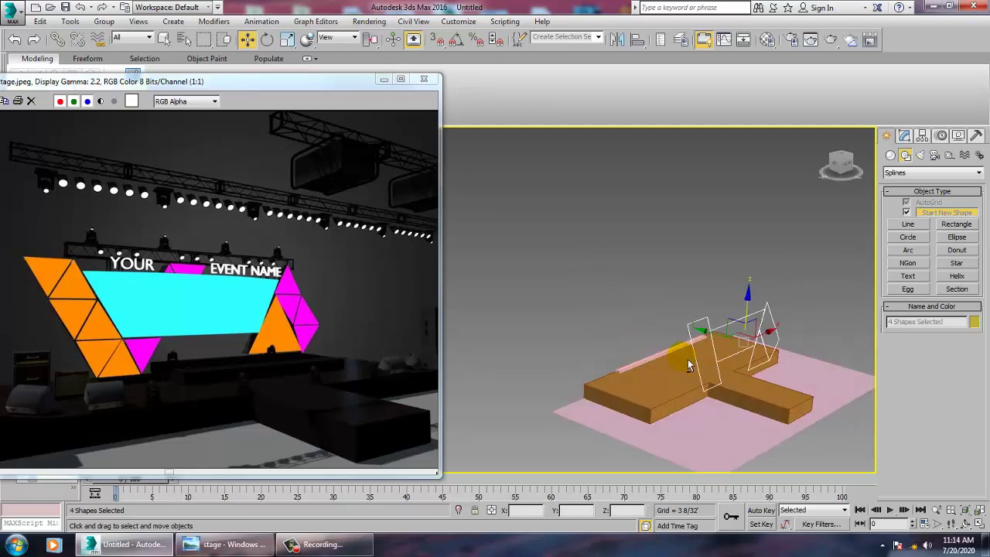
drag(721, 344, 648, 321)
scroll(648, 321, up, 6)
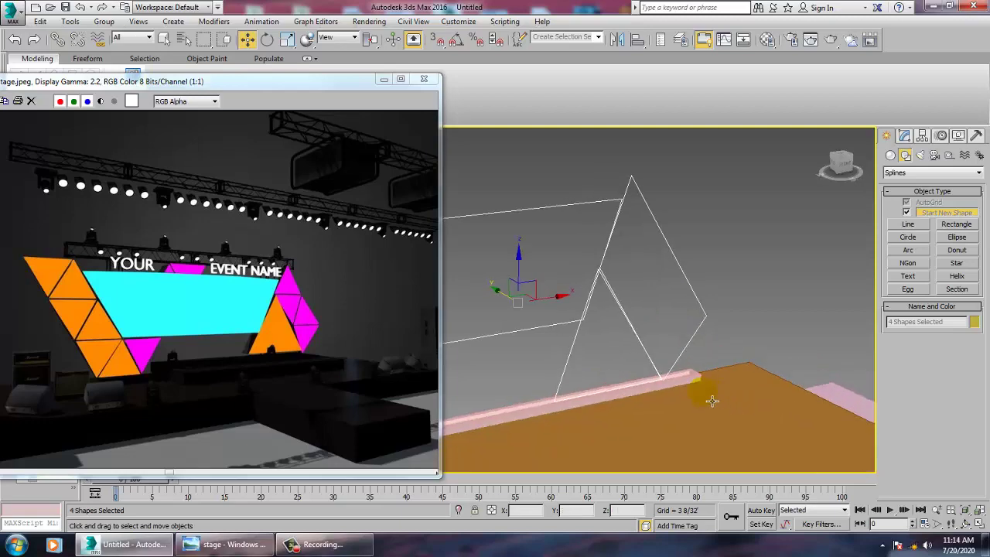
middle_drag(808, 395, 858, 400)
scroll(704, 403, up, 3)
scroll(704, 401, down, 4)
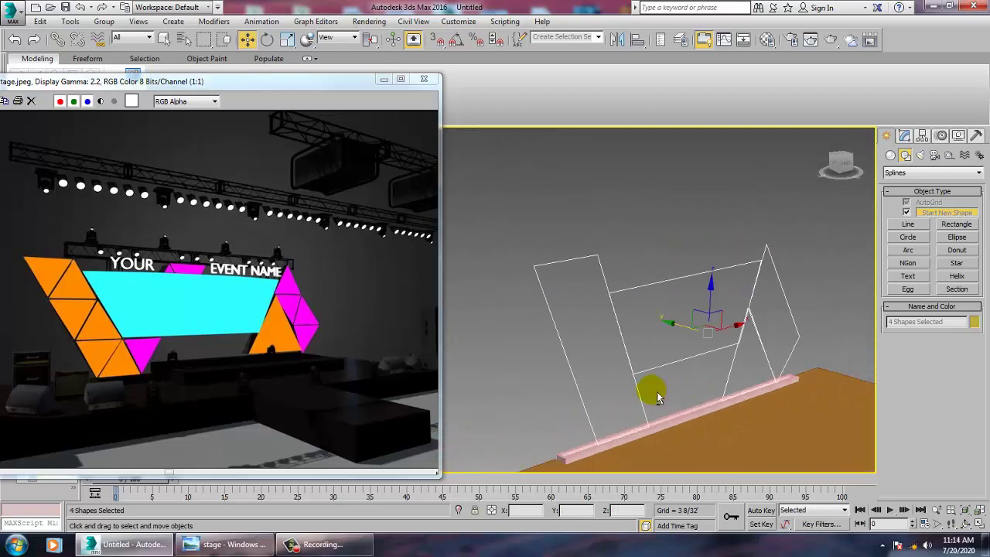
alt+middle_drag(657, 393, 636, 390)
- Apply an Extrude modifier to the four backdrop outlines with an amount of 0 14/32'
click(904, 136)
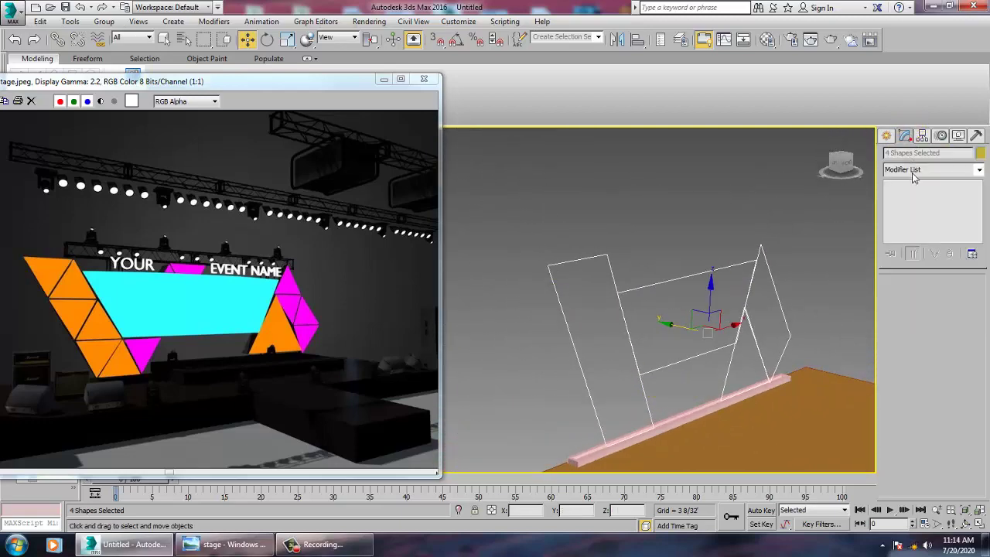
click(917, 170)
text(ex)
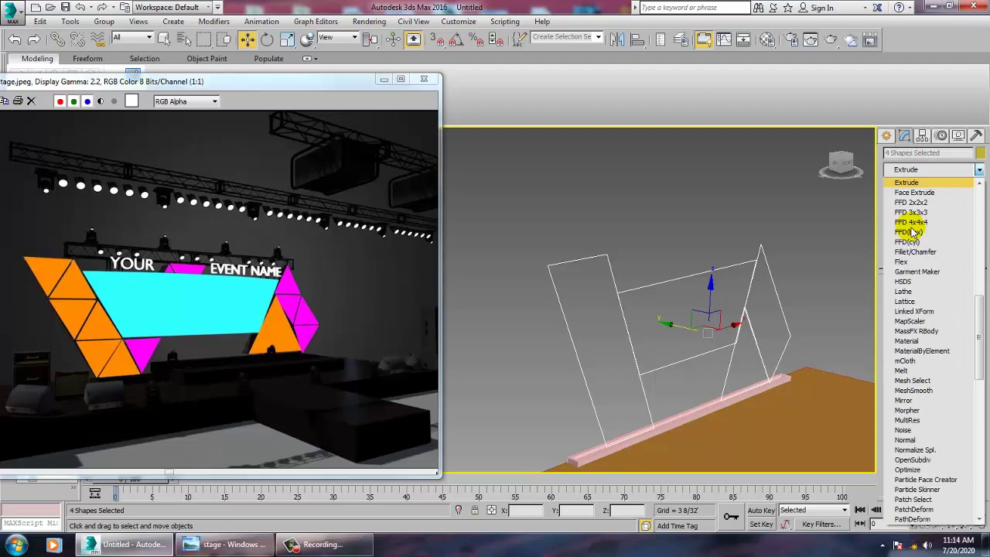
click(908, 183)
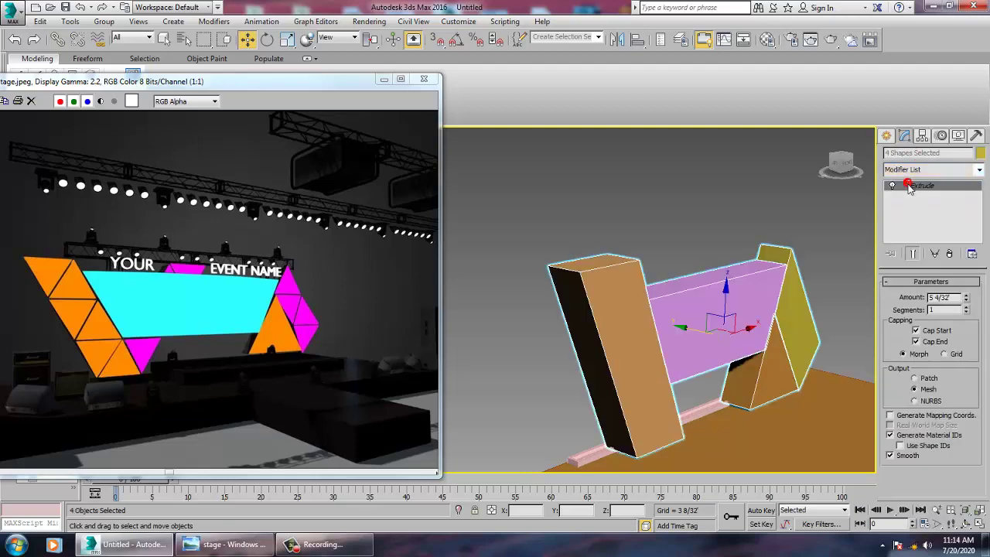
drag(965, 303, 1, 401)
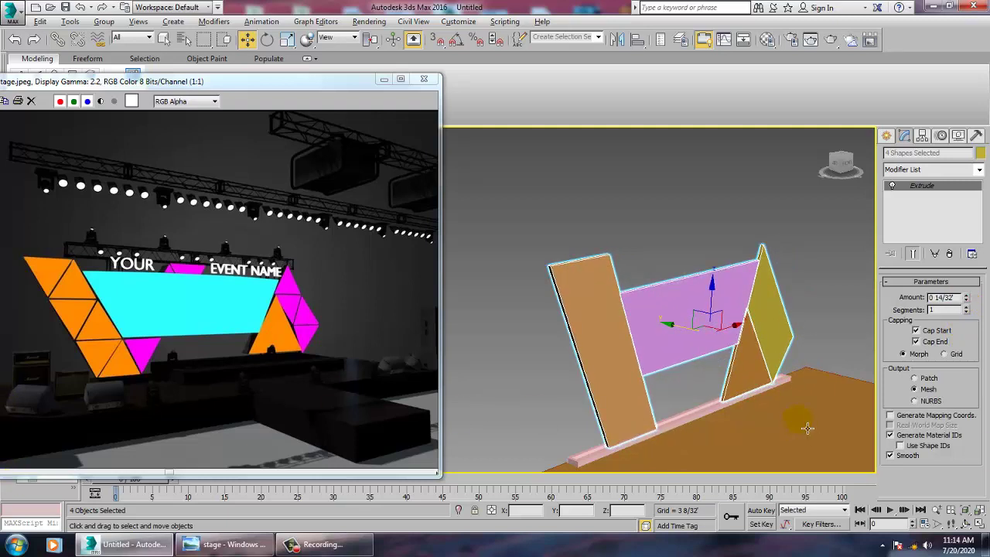
alt+middle_drag(807, 428, 627, 270)
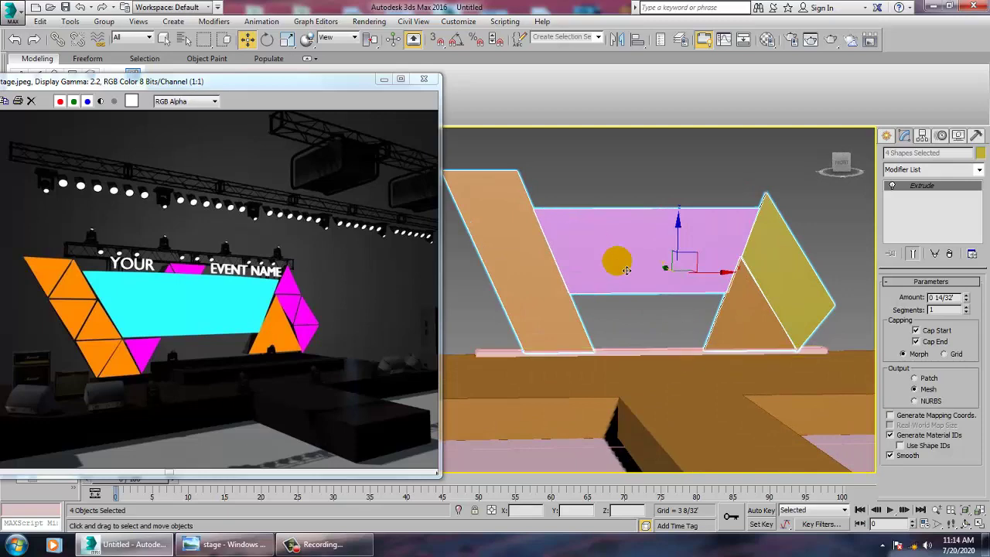
- Select all seven objects of the scene, give them the same grey object color and clear the selection
scroll(626, 269, down, 2)
ctrl+click(785, 331)
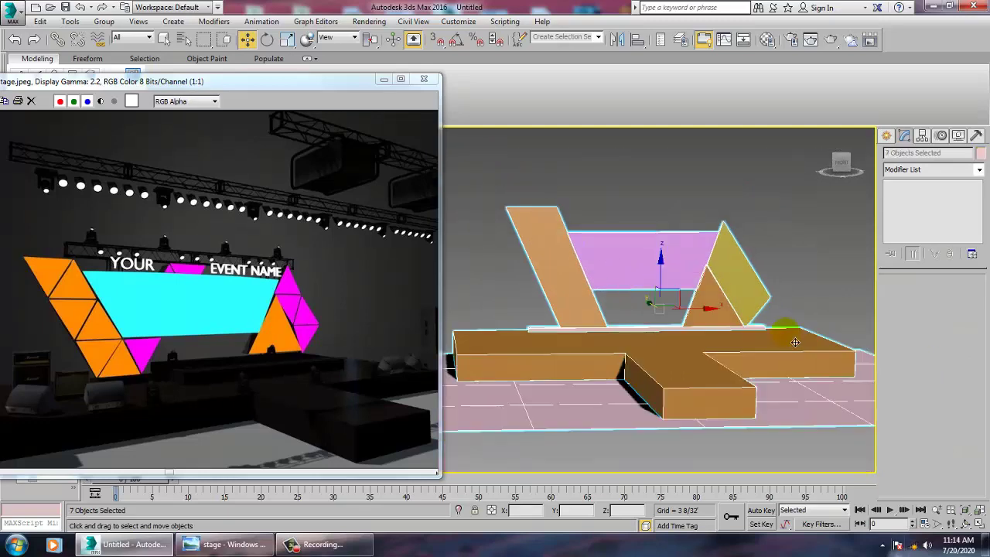
click(981, 154)
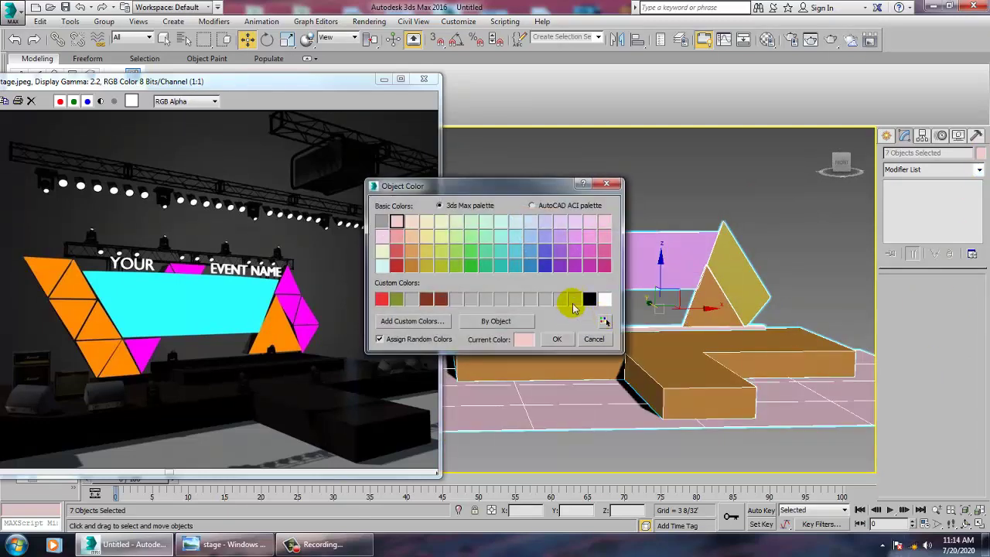
click(570, 344)
click(794, 260)
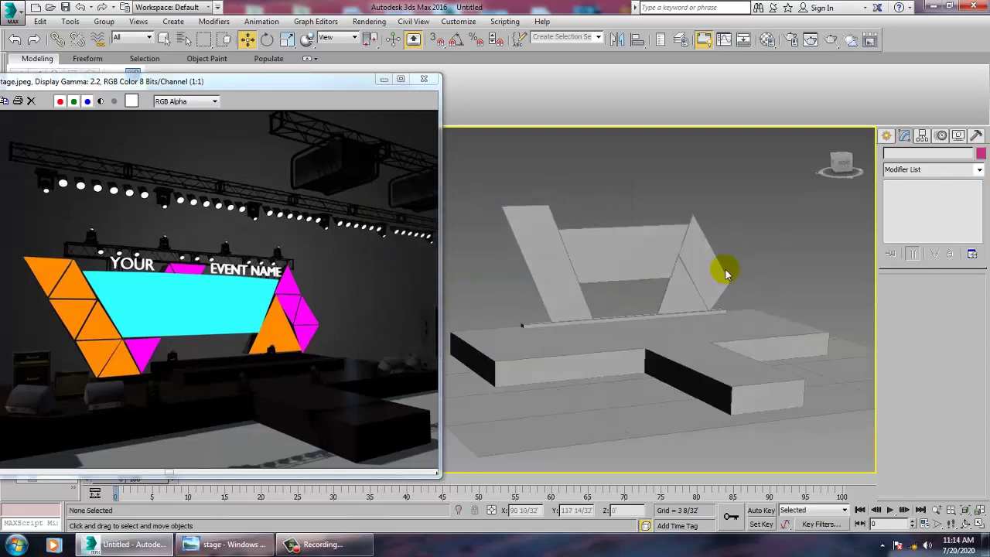
- In the Front view, draw a closed downward-pointing triangle below the trapezoid panel's lower left corner, about 9' wide and 9' high
click(680, 303)
key(alt+w)
key(alt+w)
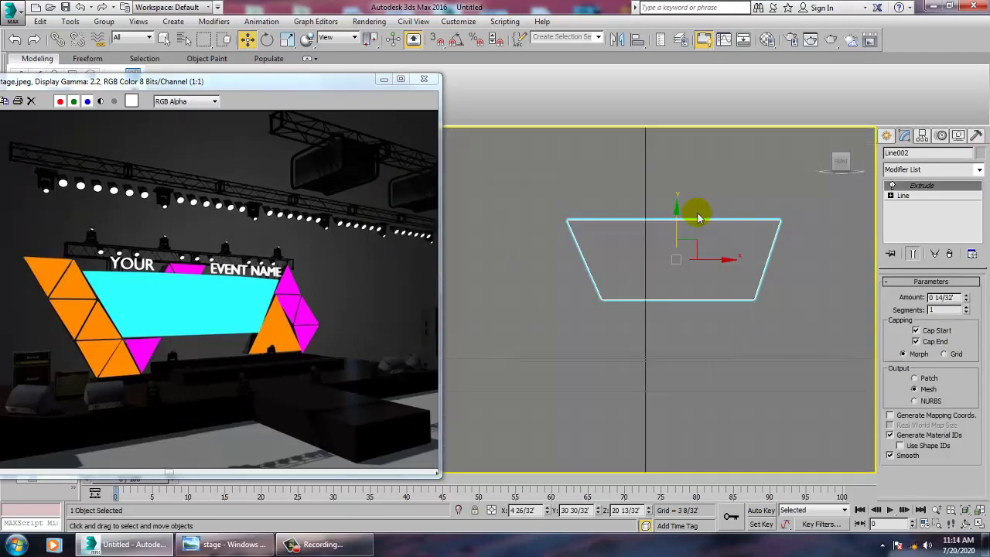
middle_drag(632, 360, 701, 345)
scroll(683, 271, up, 3)
click(887, 135)
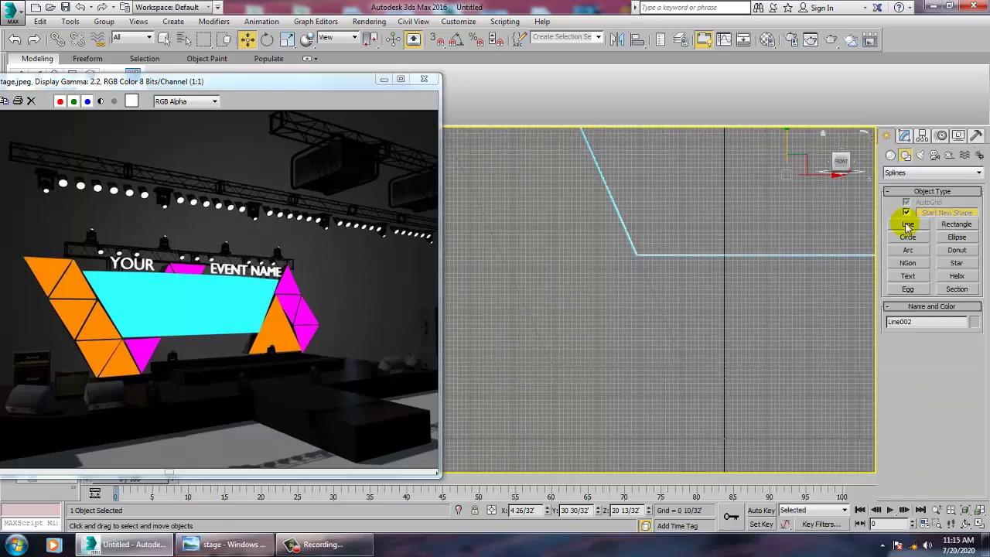
click(908, 224)
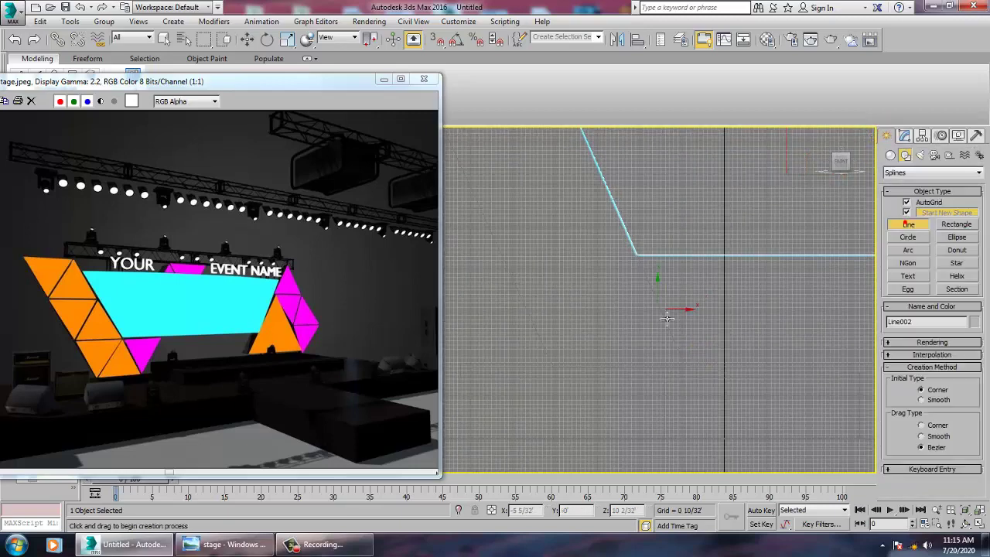
click(644, 264)
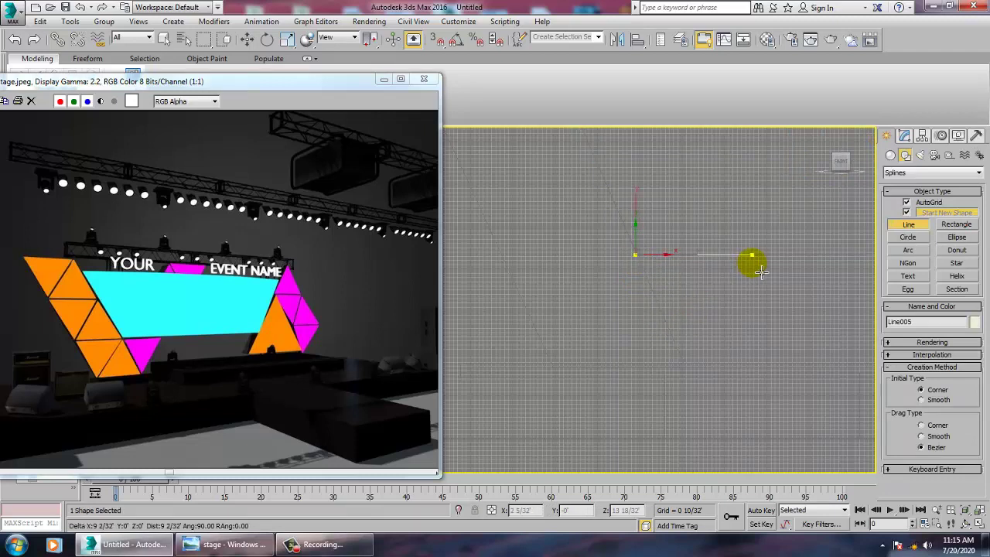
click(688, 370)
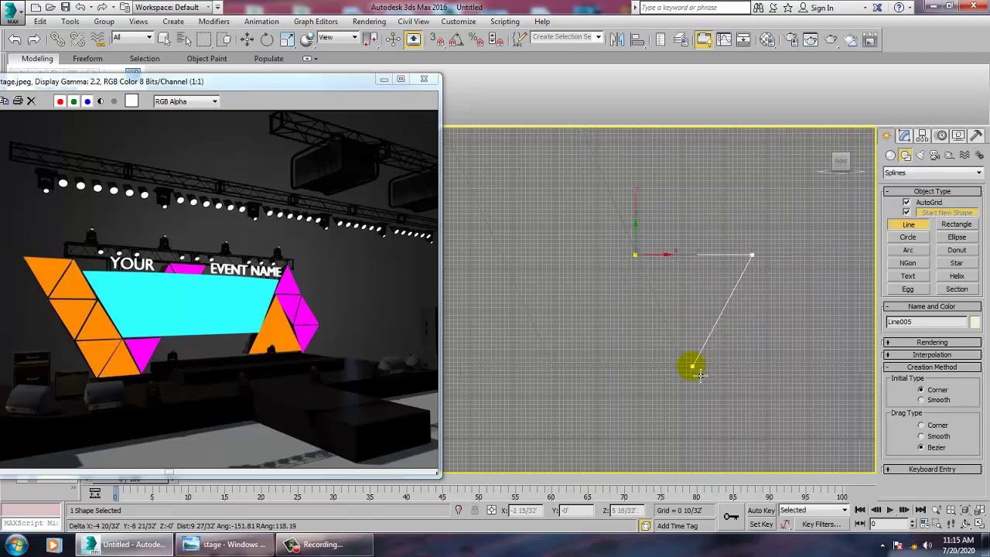
click(634, 256)
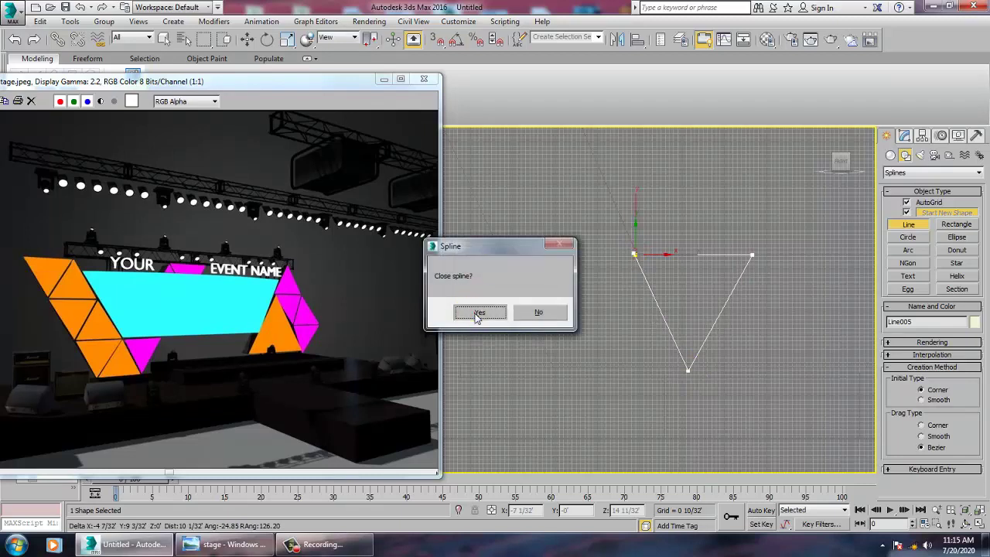
click(477, 315)
right_click(475, 316)
- Extrude the downward-pointing triangle in the perspective view with an amount of 0 14/32'
key(alt+w)
right_click(743, 373)
key(alt+w)
middle_drag(712, 333, 734, 364)
click(904, 135)
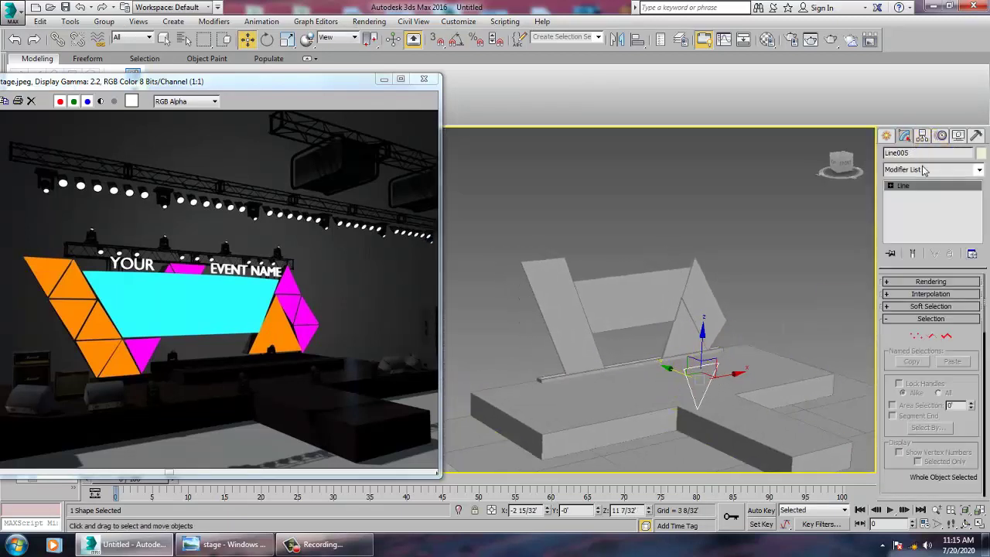
click(927, 170)
text(ex)
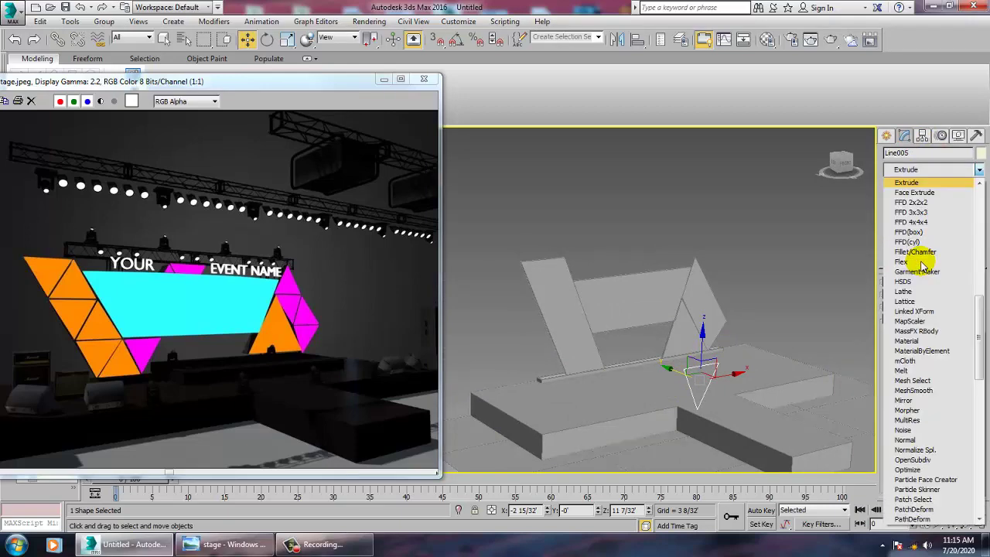
key(Return)
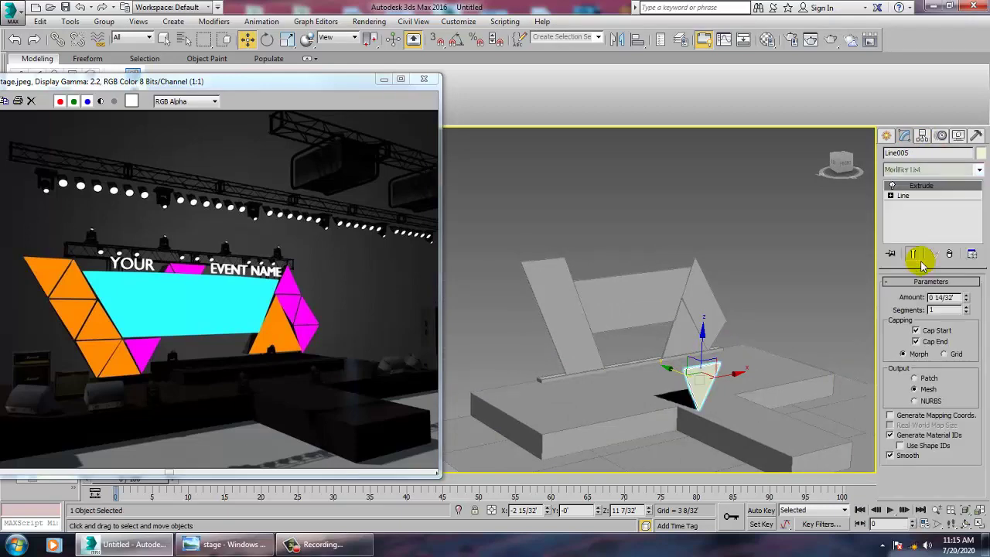
- Move the extruded triangle back to Y 31' so it lines up with the other backdrop panels
drag(681, 380, 584, 340)
key(z)
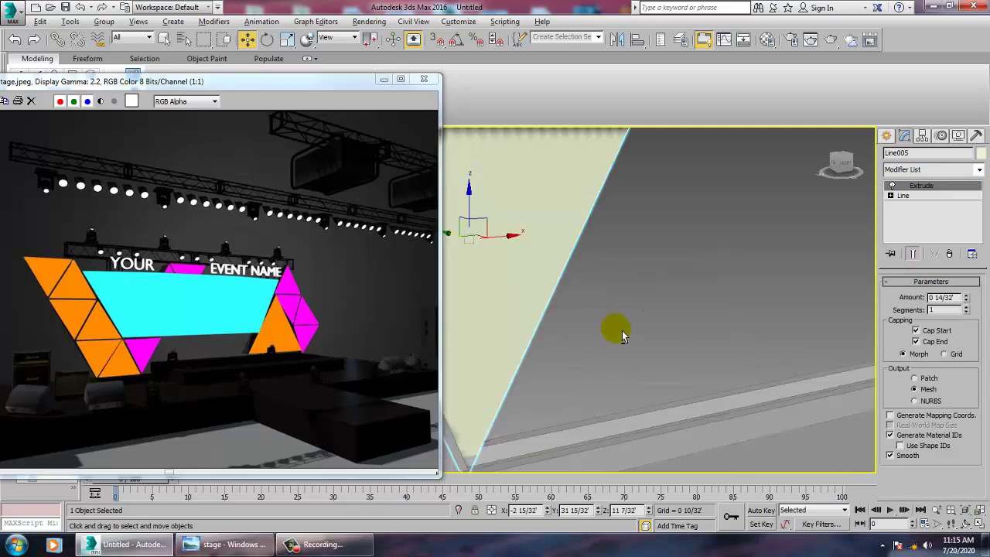
scroll(623, 336, down, 3)
alt+middle_drag(623, 336, 584, 311)
scroll(504, 335, down, 4)
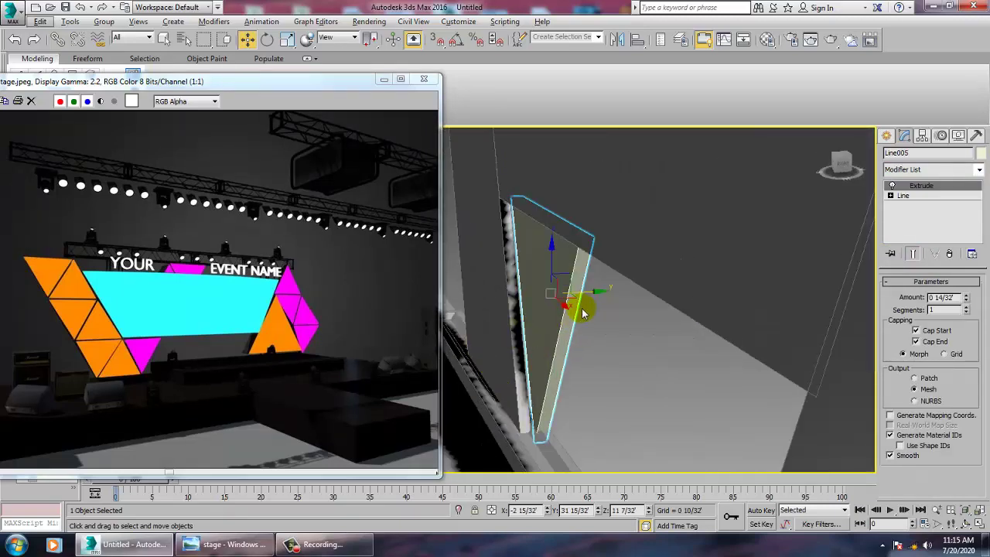
drag(599, 300, 587, 303)
click(976, 168)
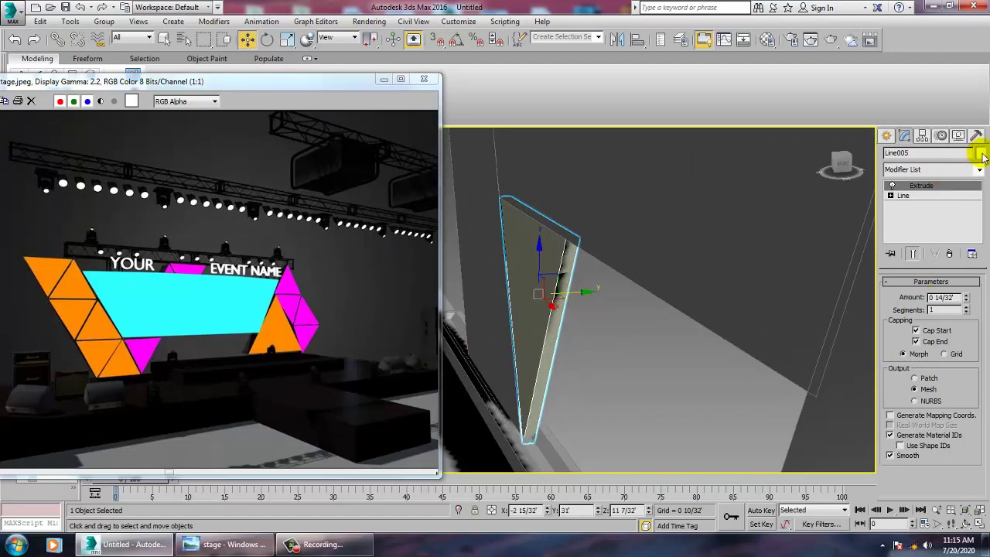
- Give the downward-pointing triangle the same grey object color as the other stage parts
click(981, 154)
click(574, 298)
click(561, 338)
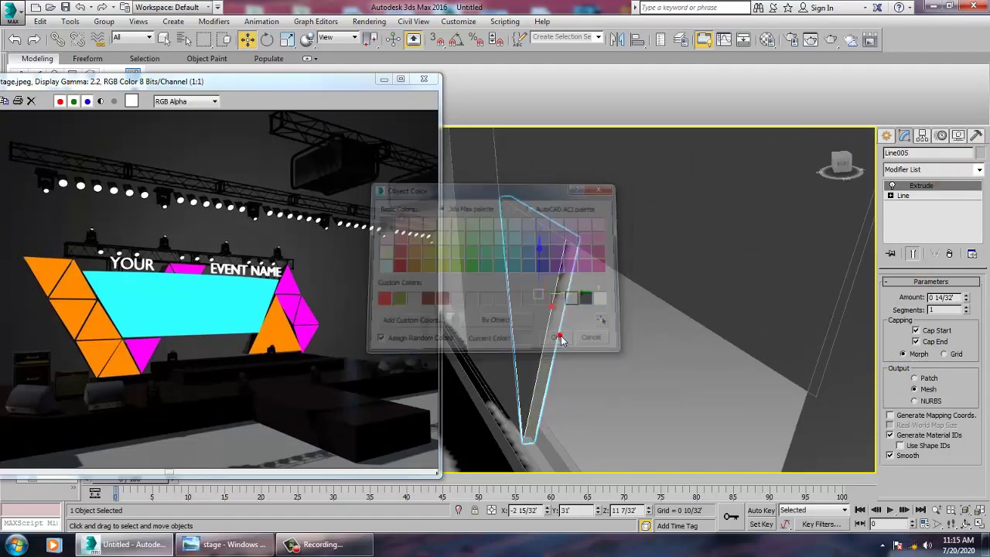
- Save the scene to the Desktop as stage_1 in 3ds Max format
key(ctrl+s)
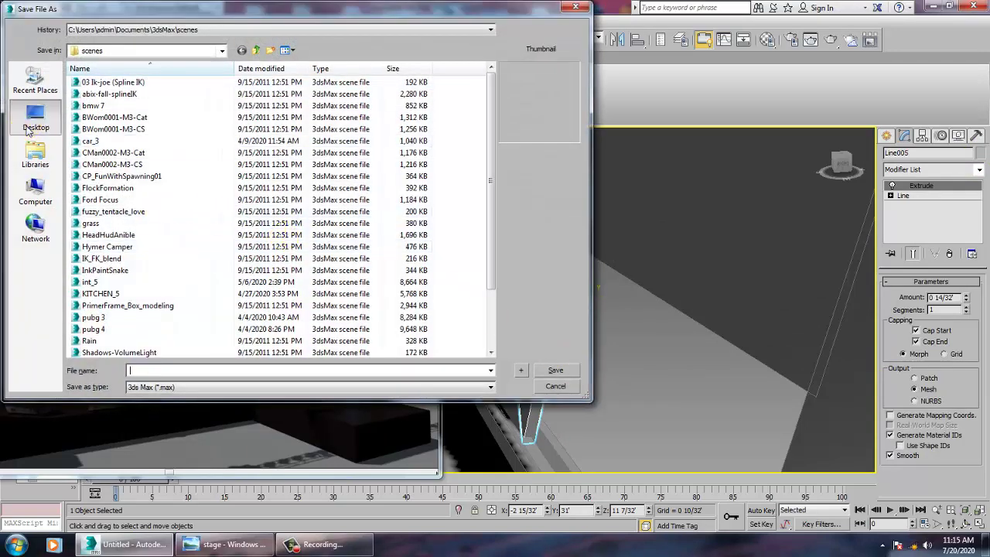
click(35, 120)
text(sa)
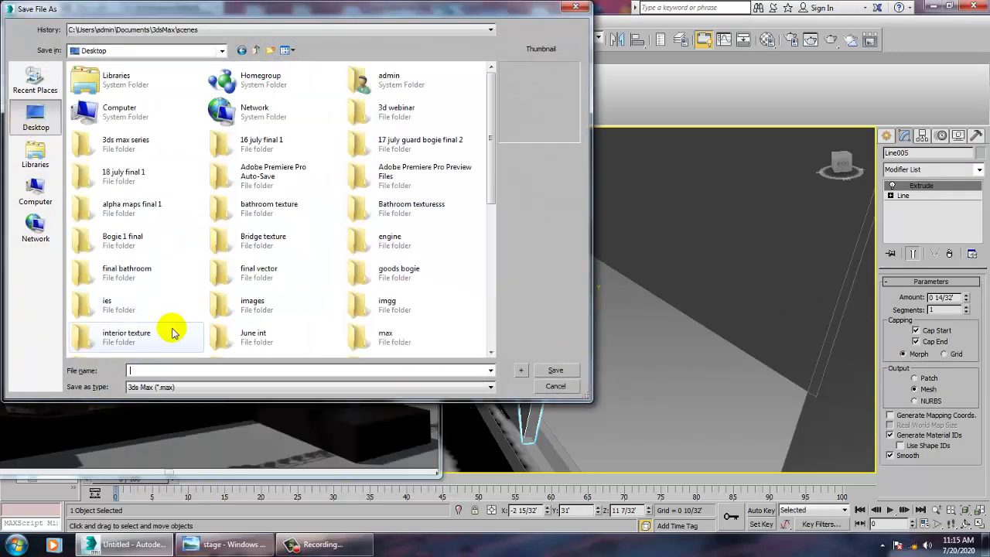
key(BackSpace)
text(tage_1)
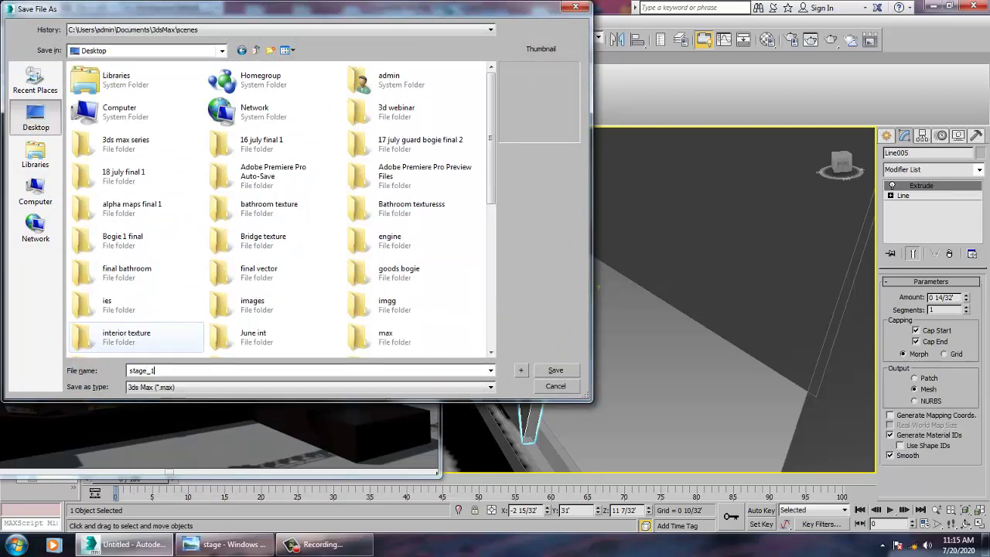
key(Return)
- Examine the stage model against the reference image, comparing the backdrop panels, the lettering and the platform
middle_drag(593, 314, 685, 305)
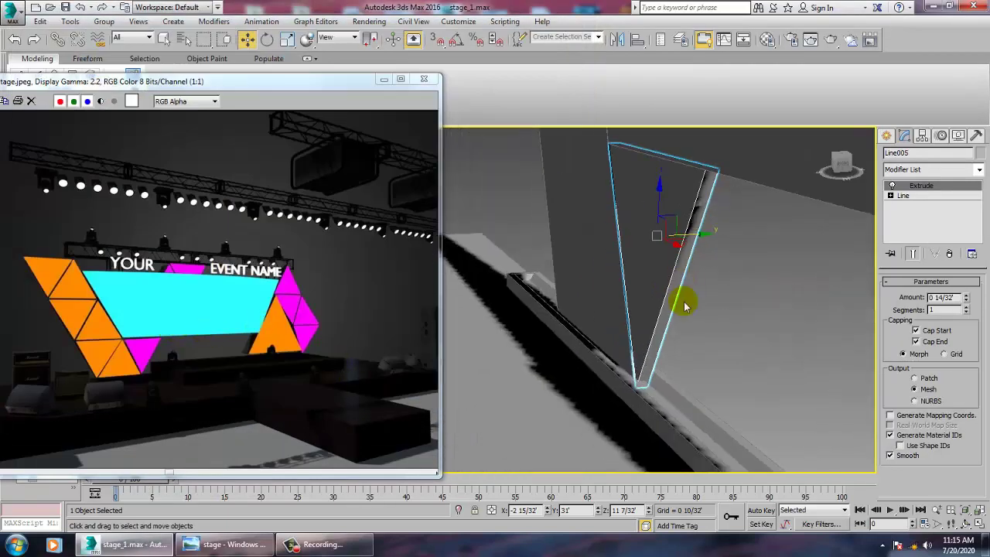
scroll(680, 376, down, 3)
scroll(736, 372, down, 5)
alt+middle_drag(680, 375, 799, 376)
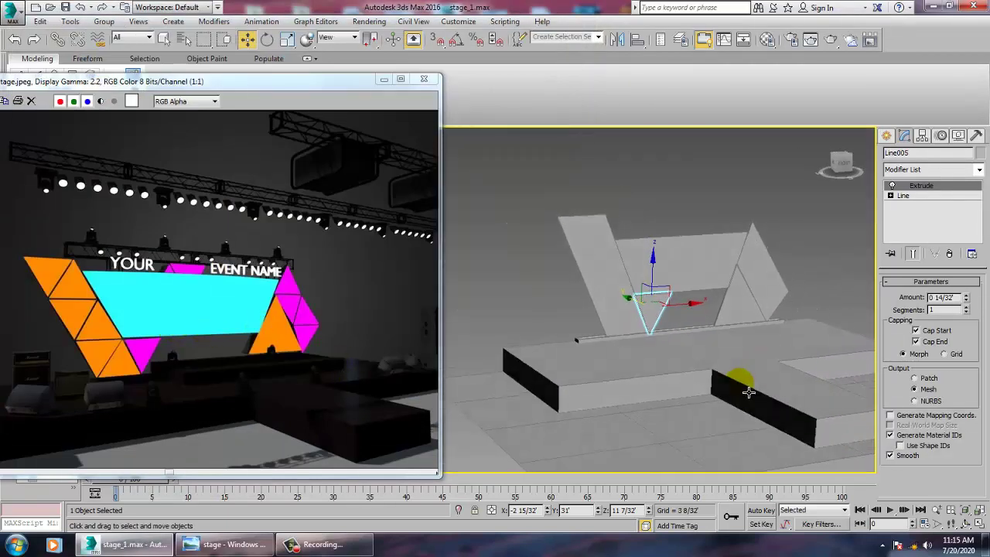
click(727, 365)
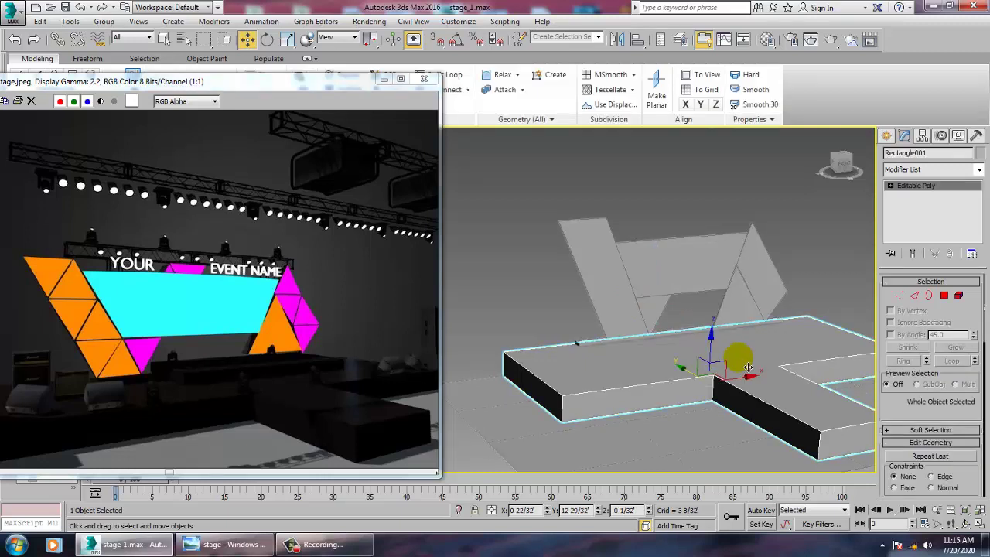
click(135, 313)
scroll(137, 275, up, 2)
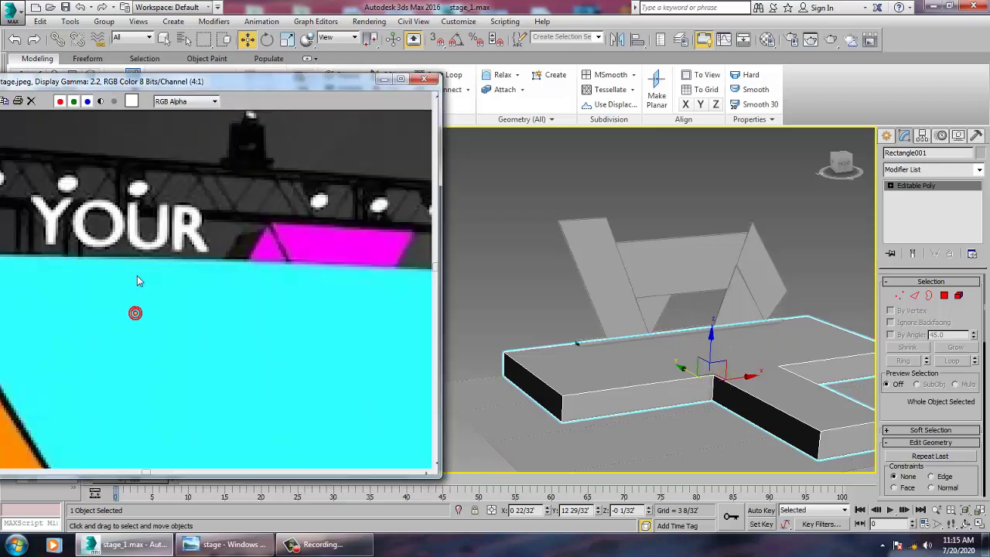
scroll(143, 279, down, 2)
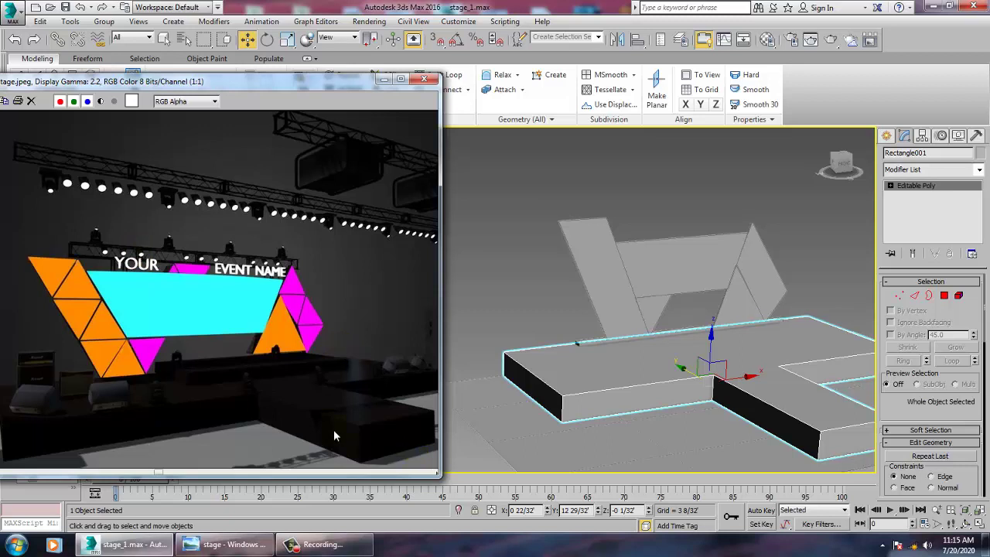
scroll(53, 390, up, 1)
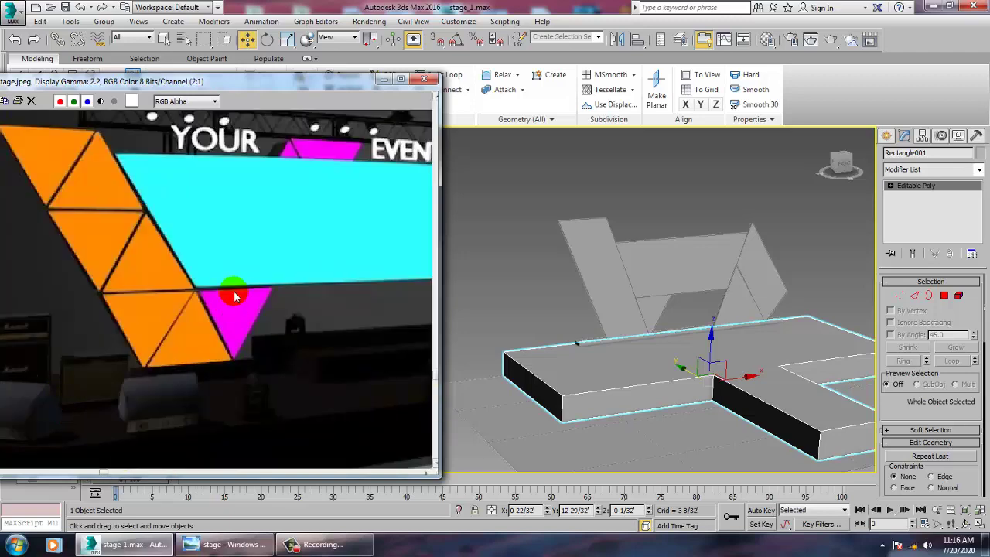
scroll(249, 310, down, 2)
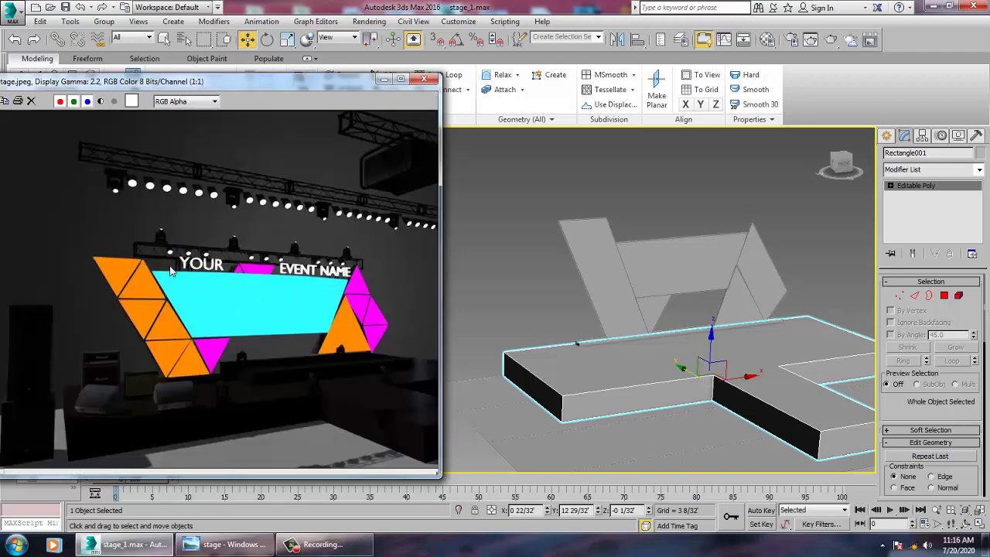
scroll(185, 261, up, 1)
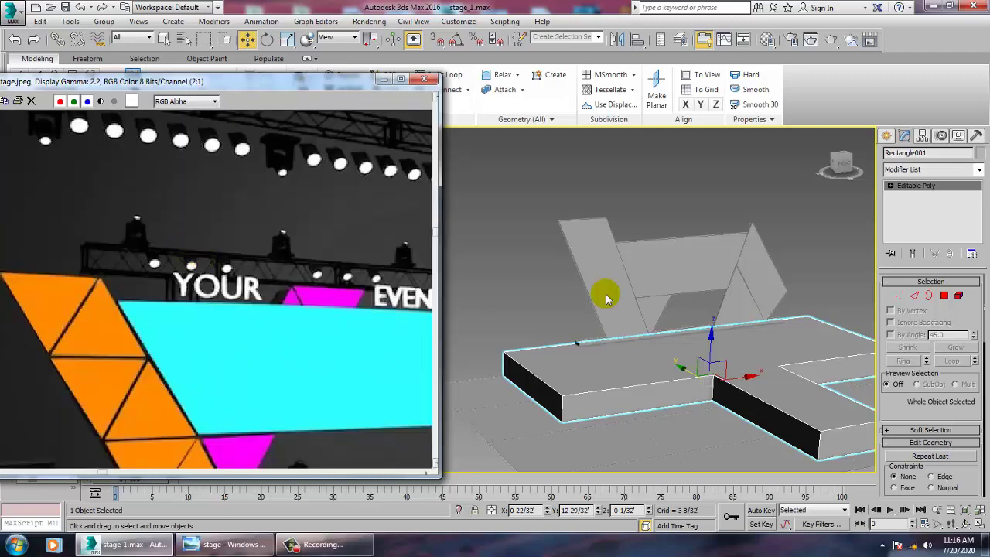
- Set the Extrude amount of the four backdrop panels, excluding the downward-pointing triangle, to 1 9/32' and move them back about 1 9/32' in Y
alt+middle_drag(684, 305, 649, 270)
scroll(650, 269, up, 3)
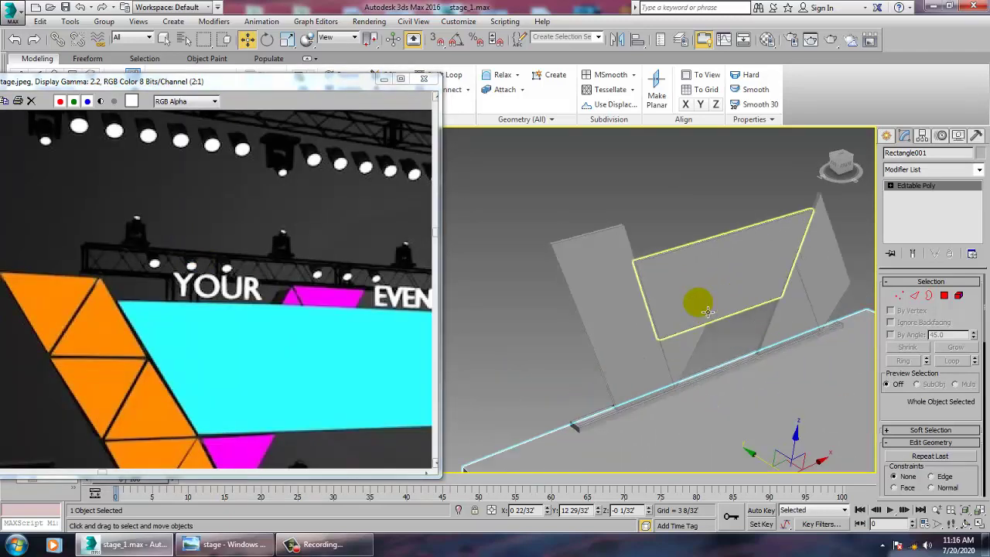
alt+middle_drag(699, 301, 670, 312)
click(669, 312)
ctrl+click(510, 379)
ctrl+click(809, 199)
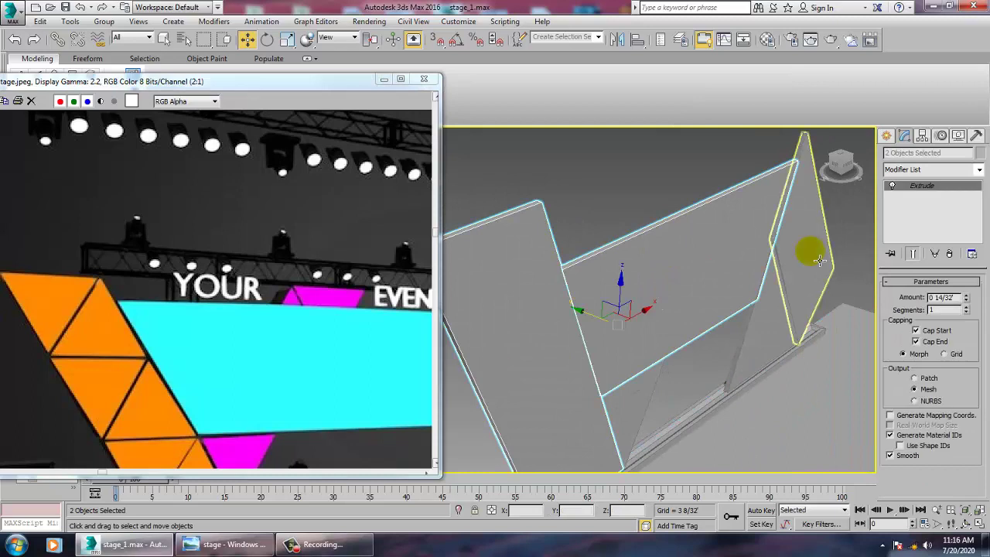
ctrl+click(736, 338)
ctrl+click(659, 398)
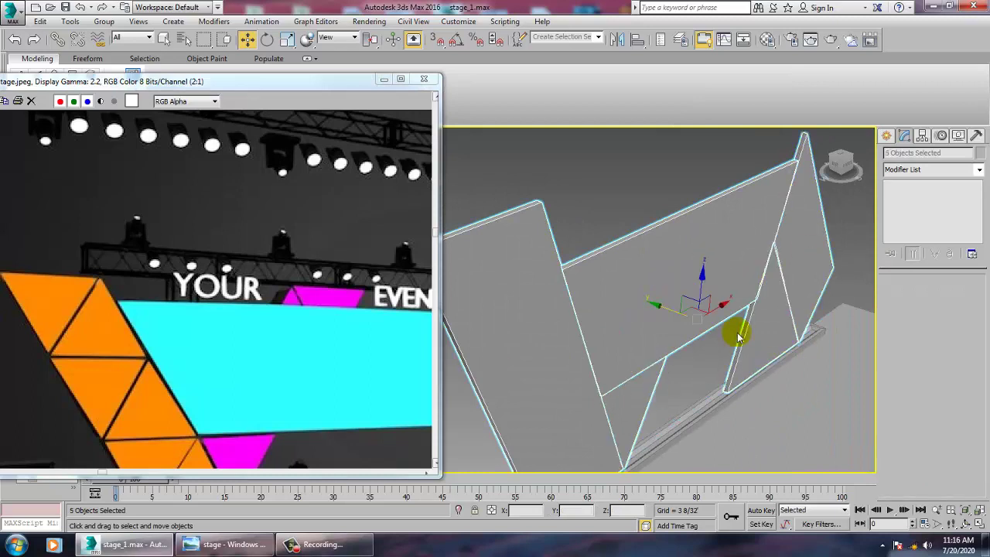
alt+click(645, 398)
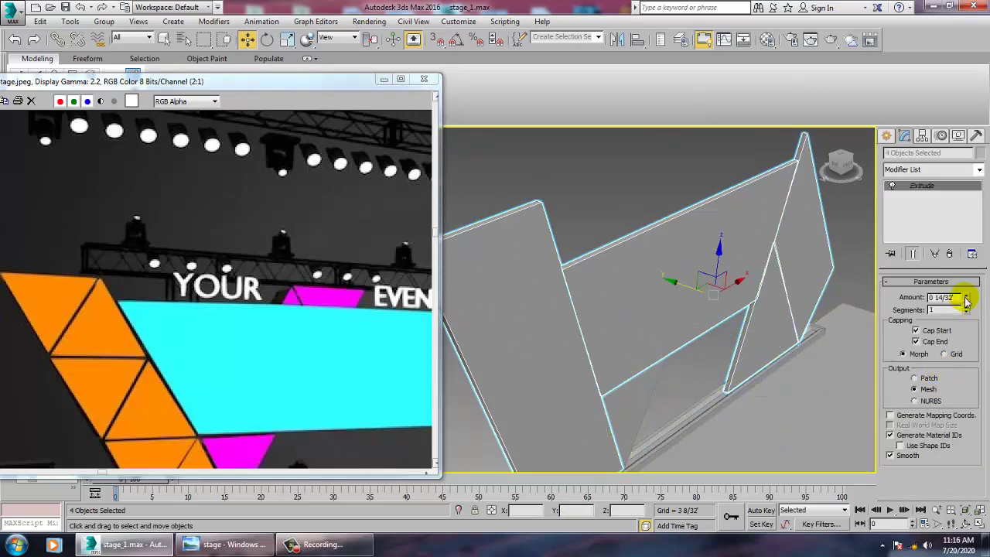
drag(966, 301, 972, 270)
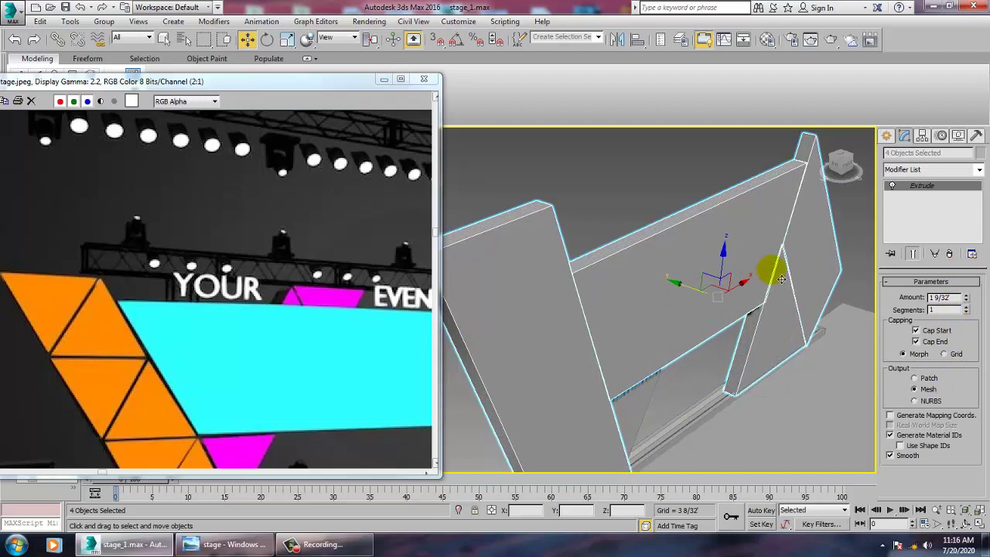
scroll(688, 288, down, 6)
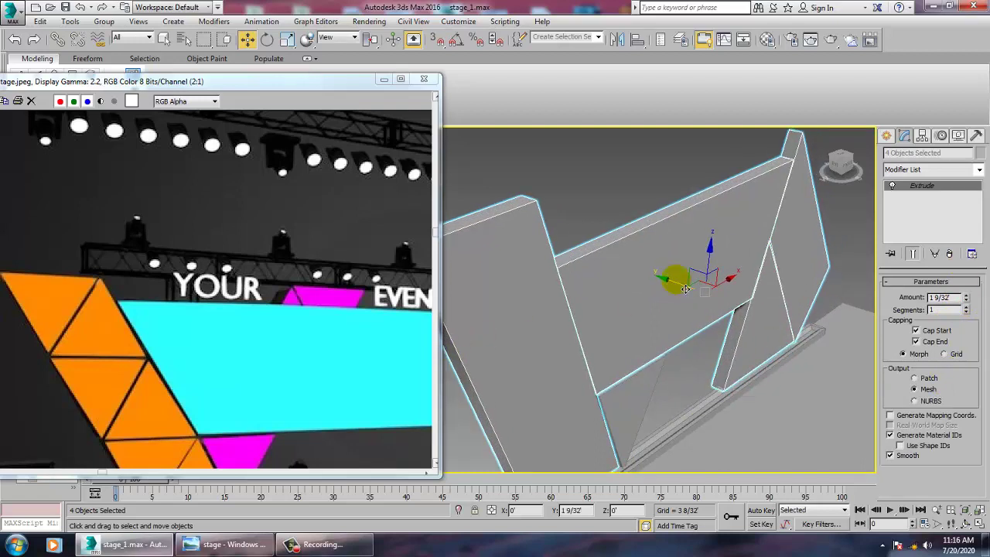
mouse_move(788, 359)
alt+middle_down()
mouse_move(730, 348)
mouse_move(772, 350)
alt+middle_up()
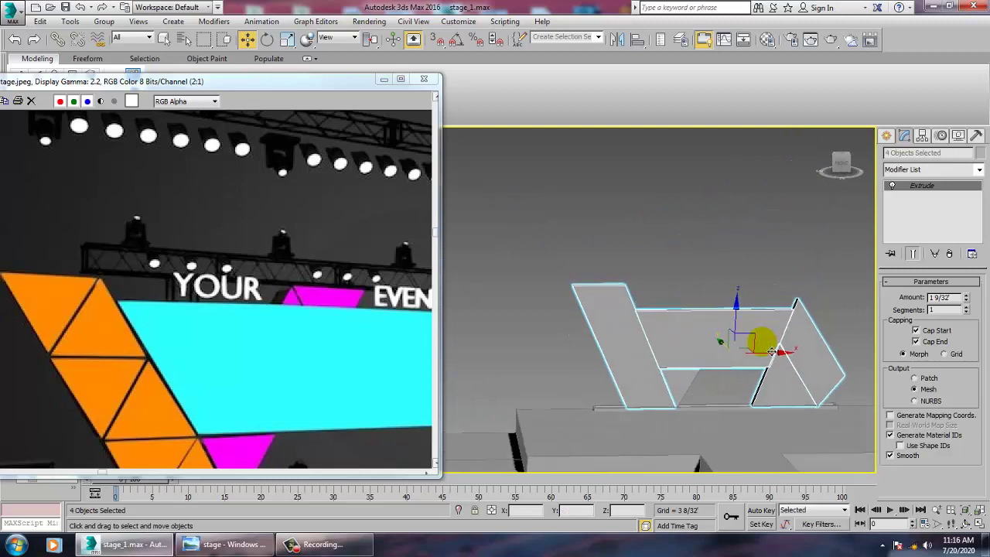
alt+middle_drag(674, 341, 679, 341)
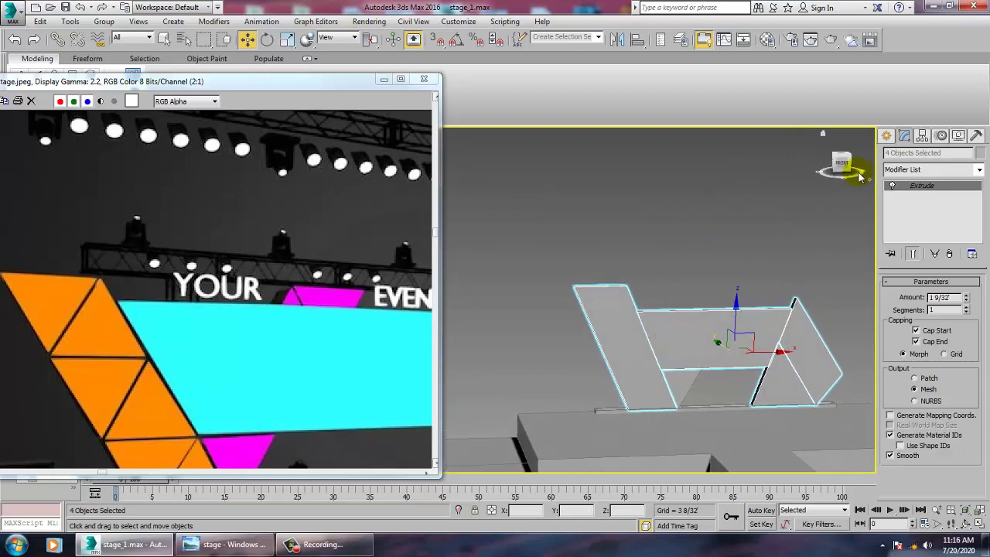
click(888, 136)
click(906, 157)
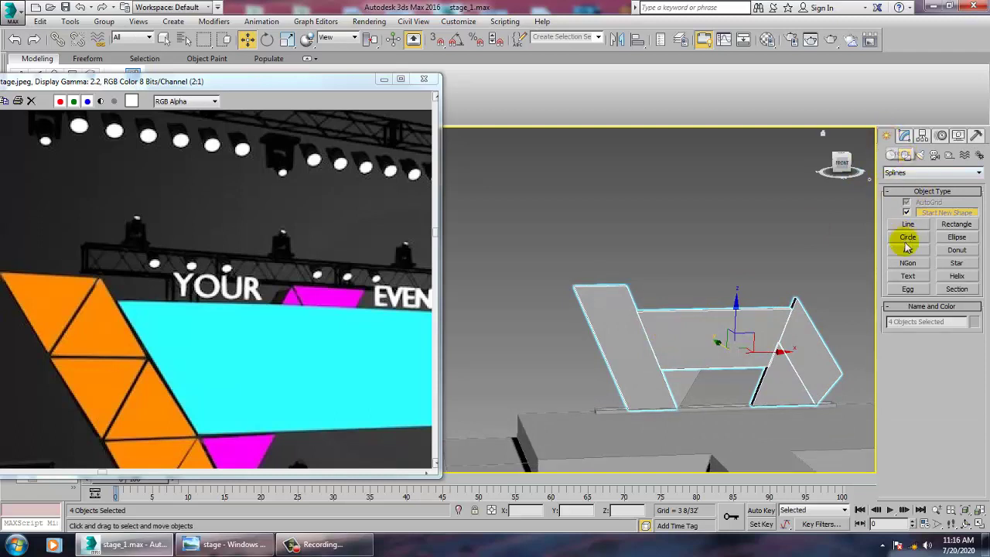
click(890, 156)
click(908, 215)
key(alt+w)
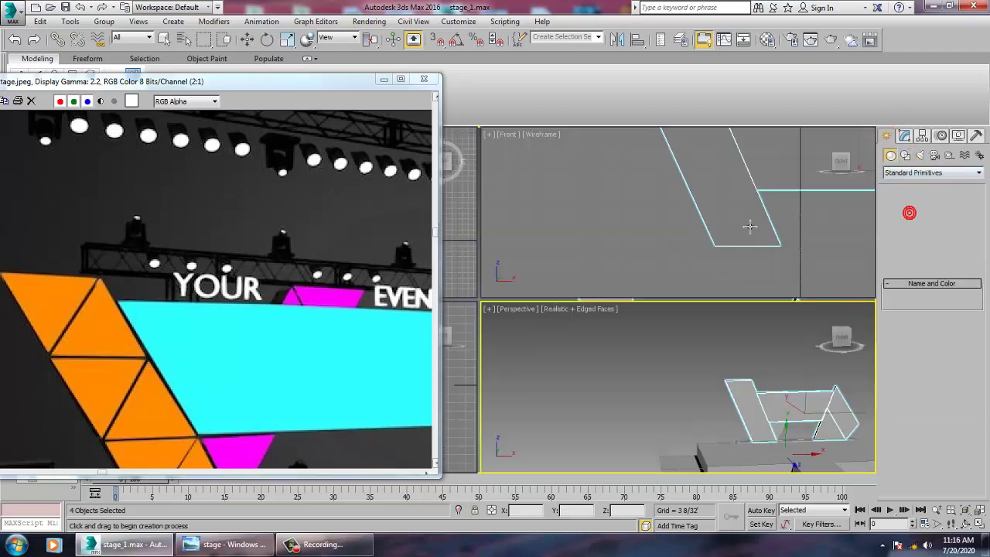
middle_drag(750, 225, 675, 247)
scroll(673, 230, down, 6)
key(alt+w)
middle_drag(464, 281, 604, 270)
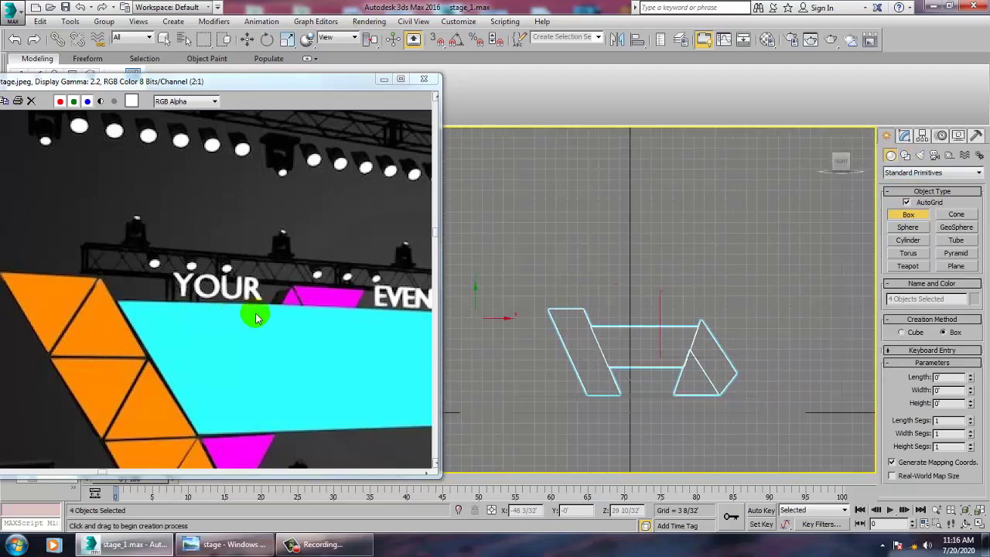
middle_drag(256, 316, 119, 305)
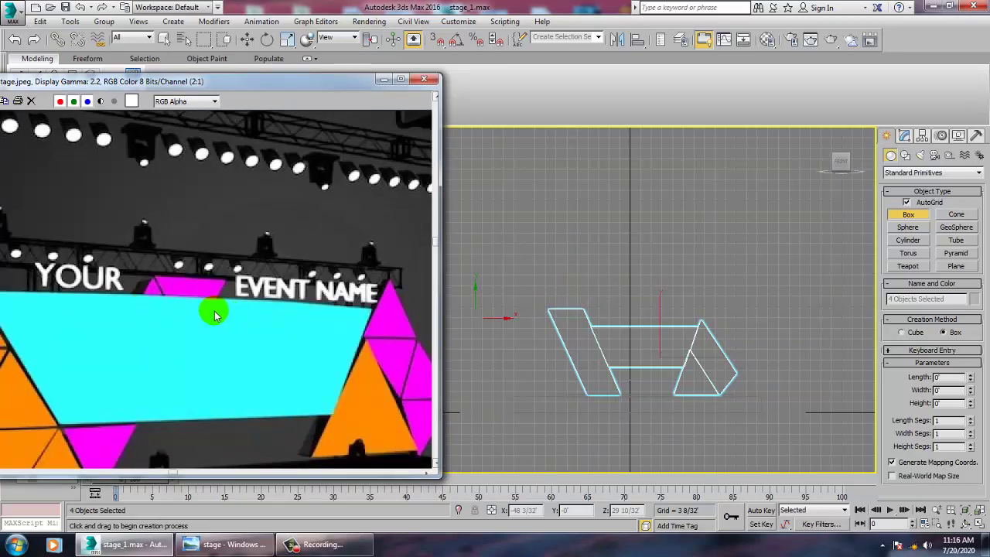
middle_drag(214, 312, 236, 314)
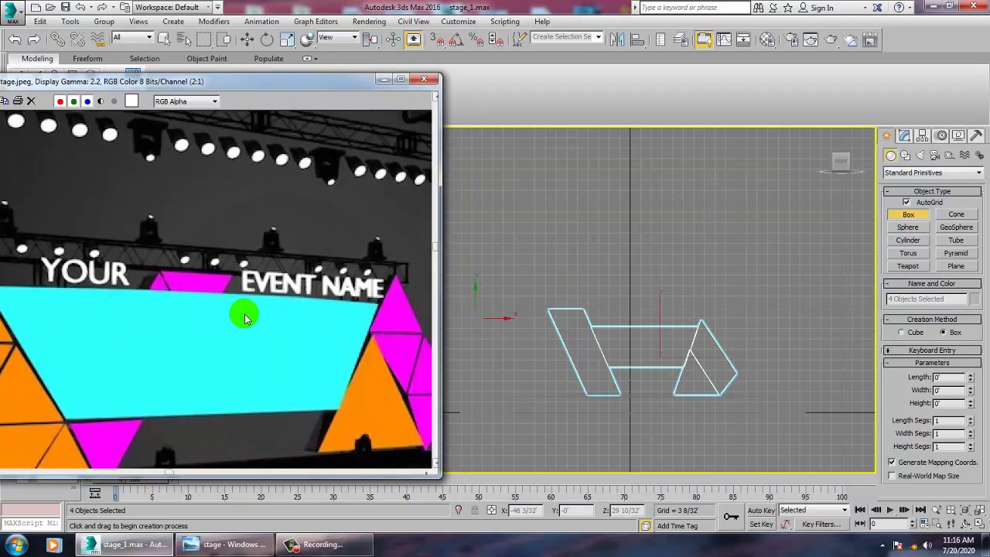
scroll(245, 314, down, 1)
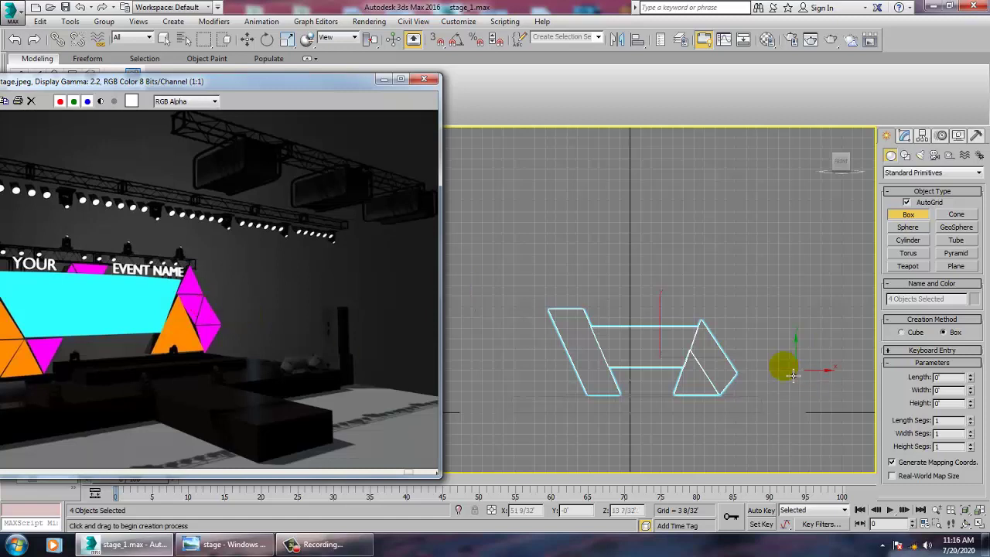
middle_drag(743, 360, 783, 361)
right_click(772, 352)
- Raise the top vertex of the four-sided panel at the backdrop's right end and shift it slightly right, then return to its Extrude level
key(1)
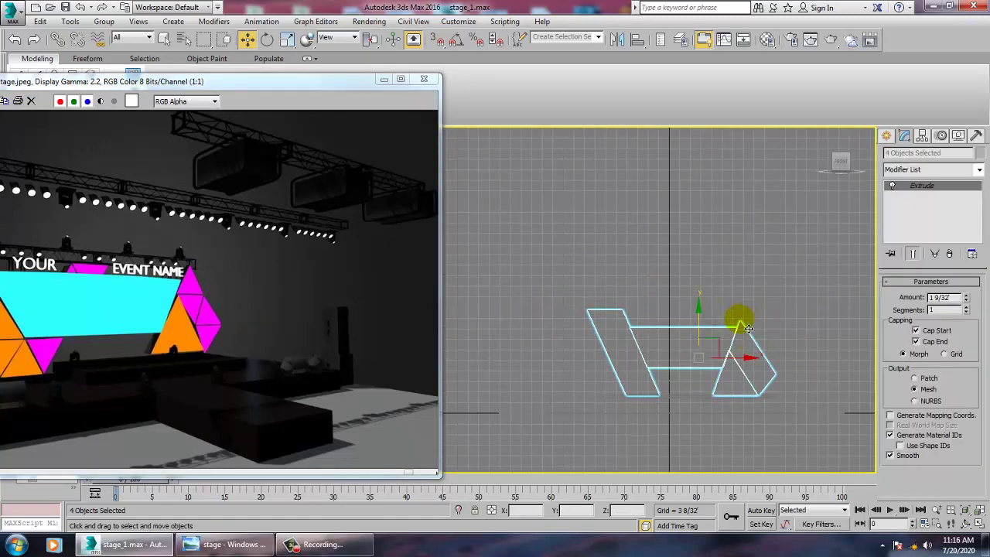
click(740, 320)
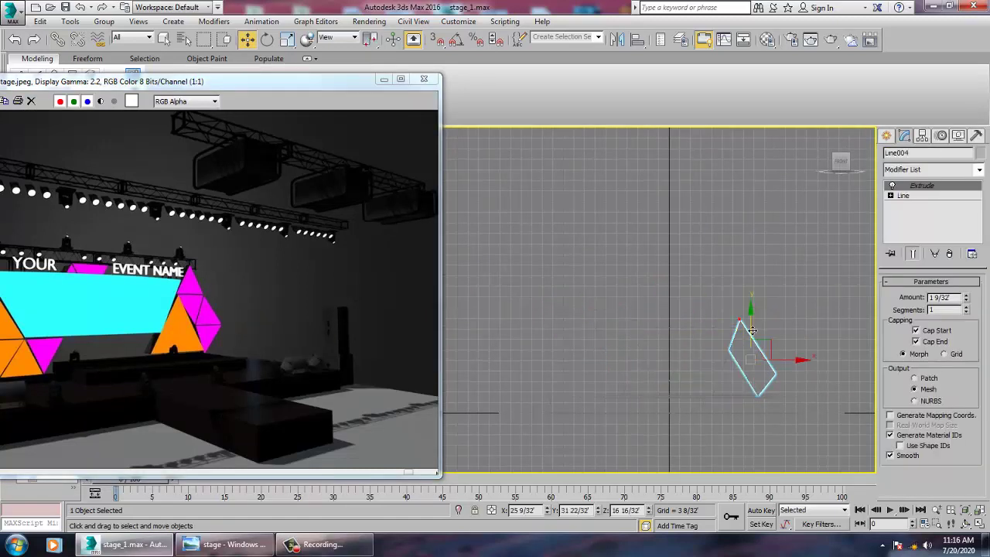
click(889, 195)
click(912, 205)
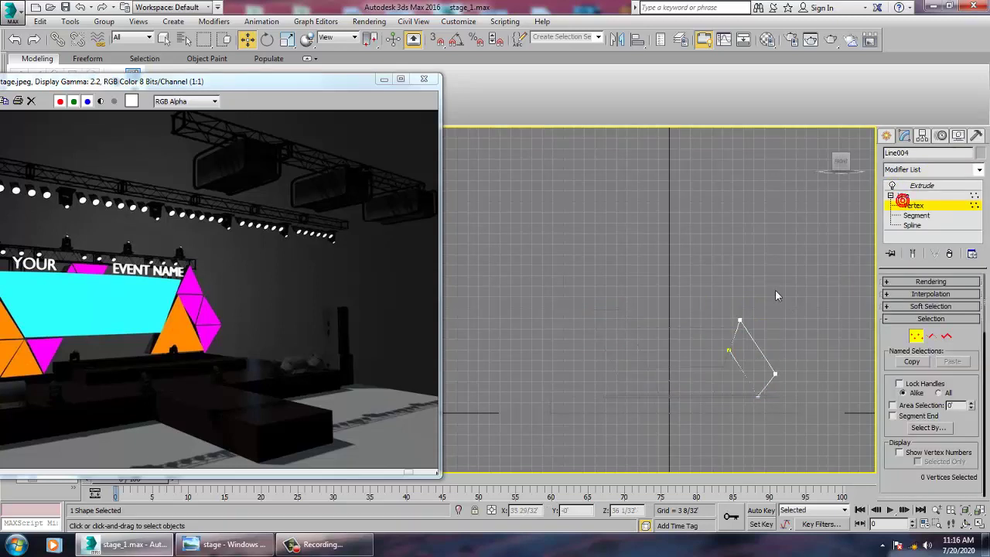
click(741, 319)
drag(748, 297, 791, 312)
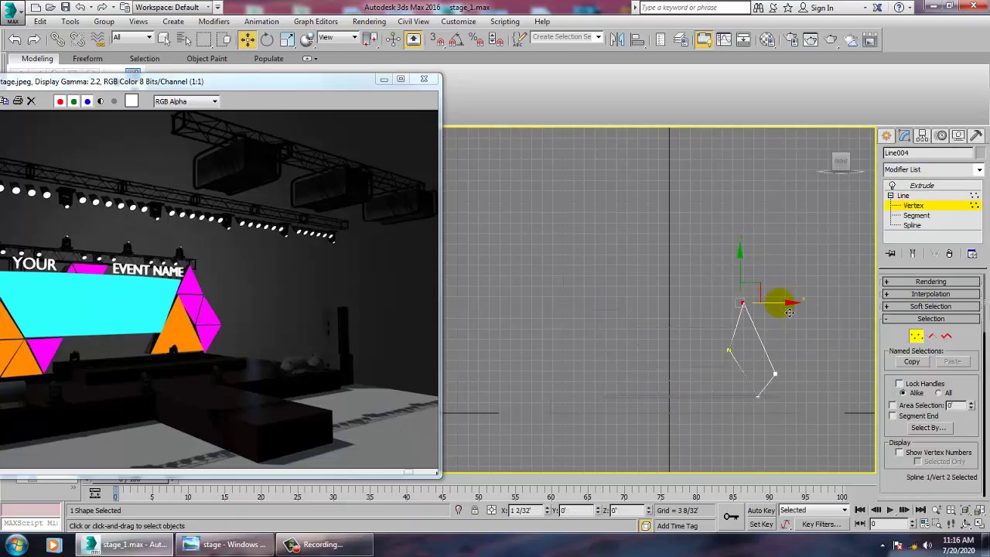
click(905, 190)
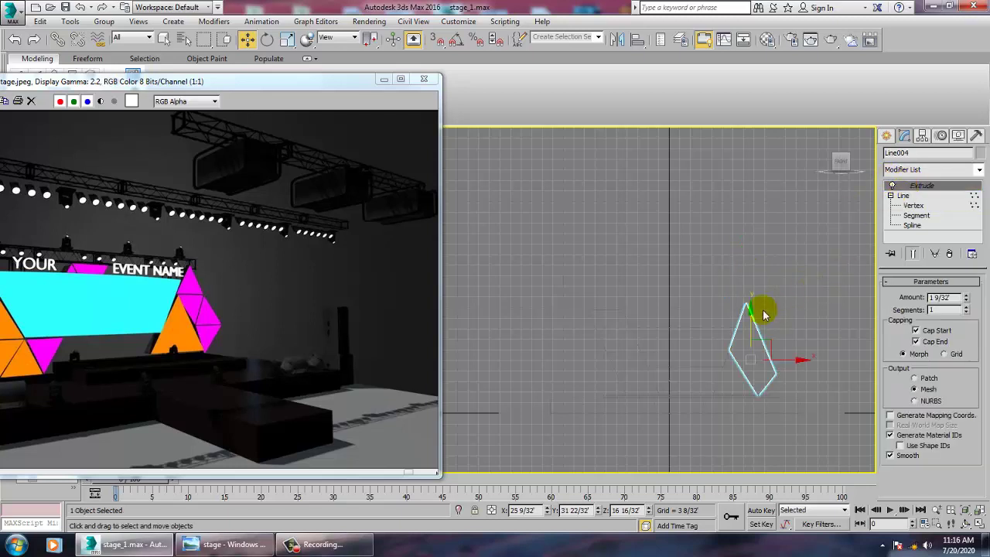
- In the front view, create a box about 54 3/32' wide, 1 29/32' long and 1 23/32' high above the backdrop panels
drag(562, 259, 790, 412)
key(alt+w)
middle_drag(801, 400, 780, 400)
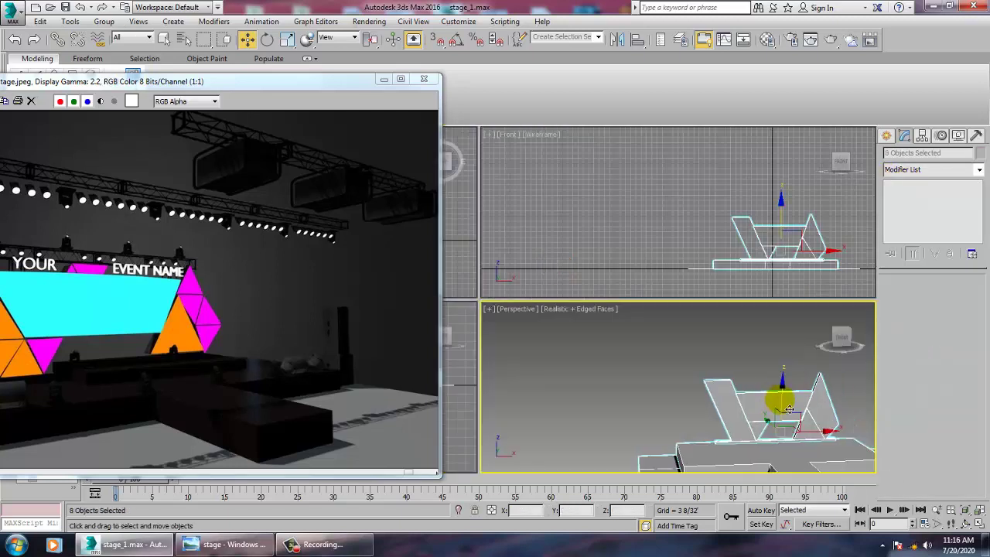
middle_drag(753, 231, 715, 231)
click(887, 138)
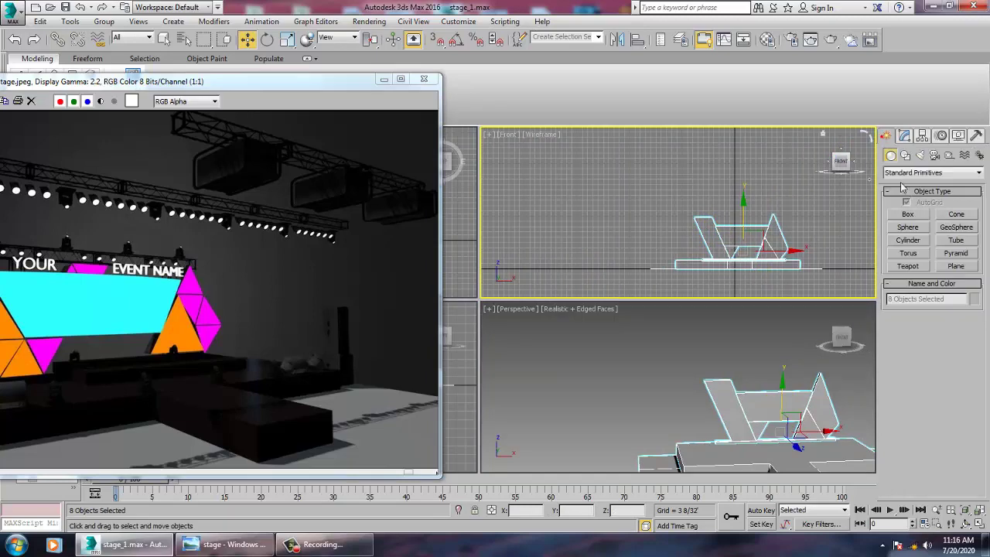
click(908, 215)
scroll(757, 248, up, 3)
key(alt+w)
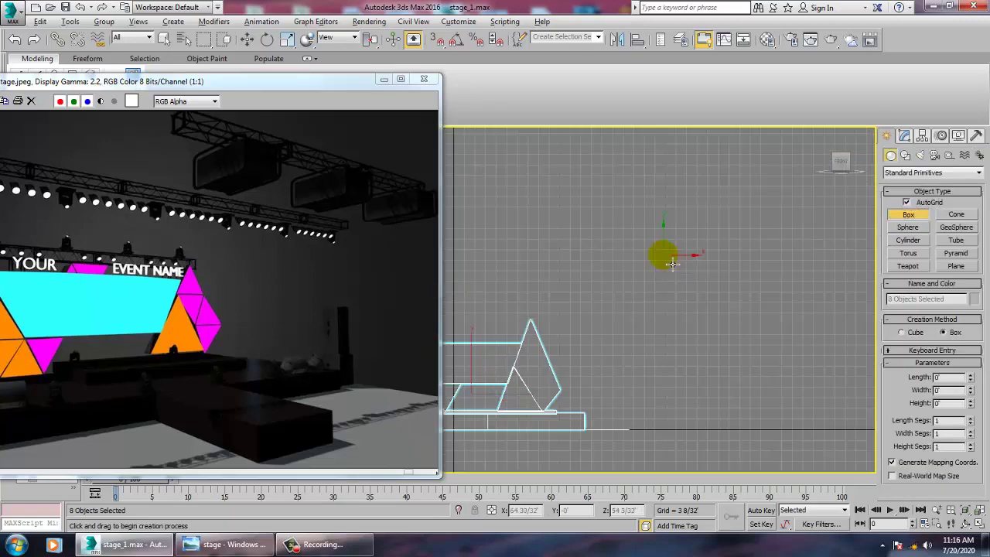
middle_drag(663, 247, 778, 278)
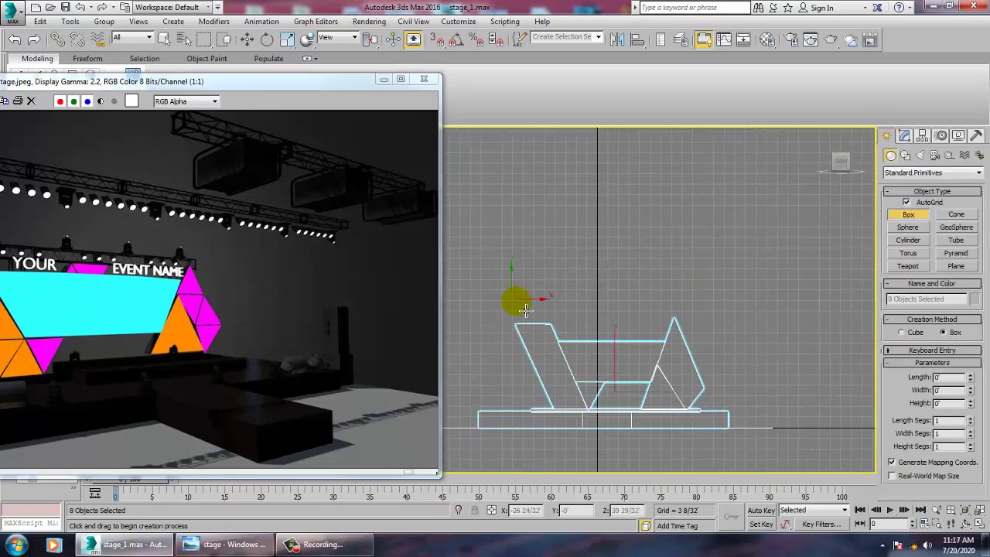
drag(507, 306, 681, 309)
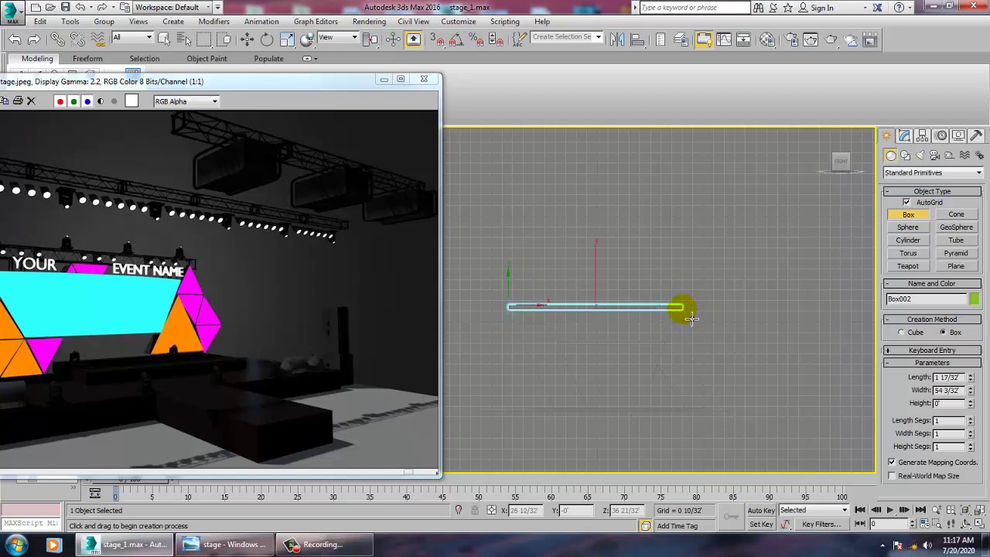
click(691, 314)
right_click(691, 314)
key(alt+w)
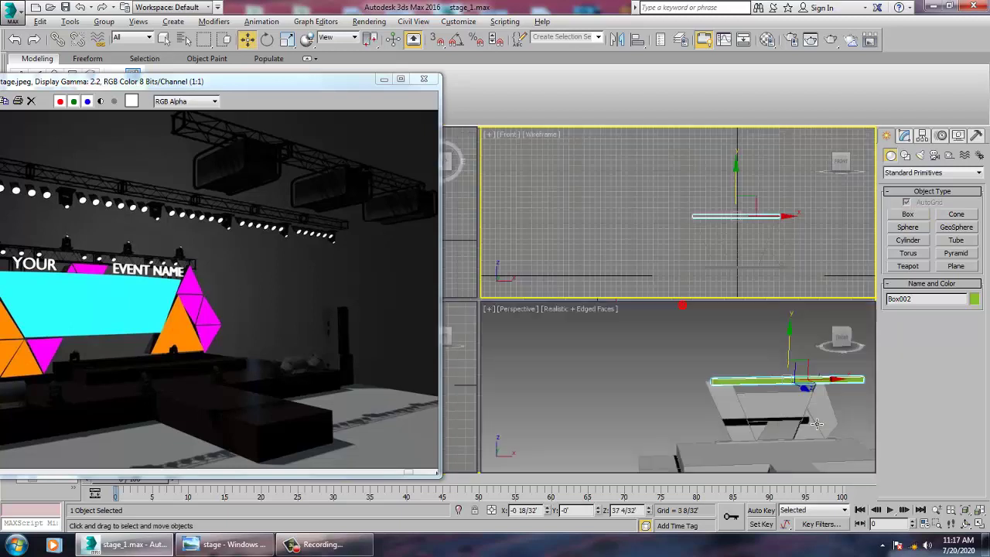
- Move the new box back to about 29 27/32' in Y, over the backdrop, and reposition the reference image to show the whole backdrop
right_click(685, 318)
key(alt+w)
alt+middle_drag(676, 370, 846, 332)
drag(843, 324, 646, 286)
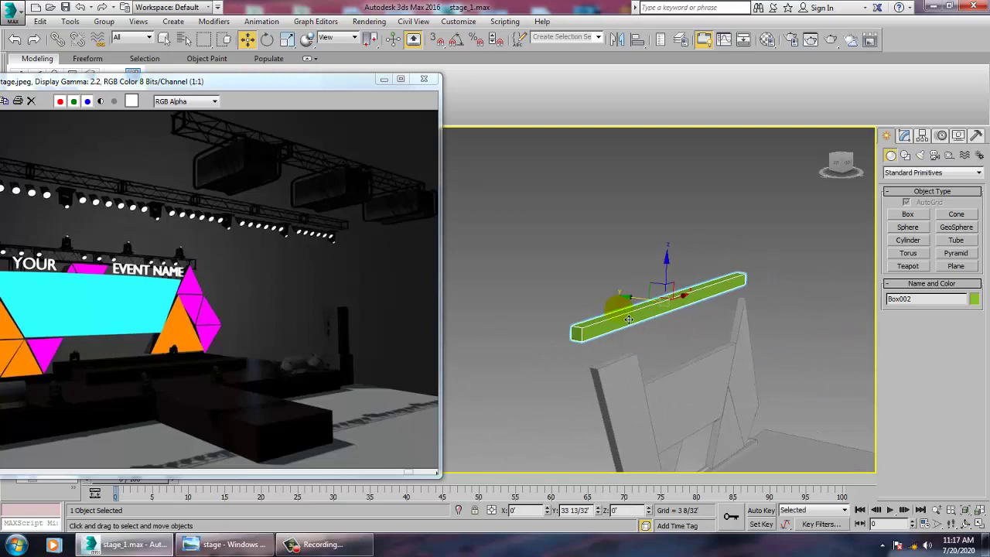
drag(168, 83, 250, 88)
middle_drag(240, 260, 420, 271)
alt+middle_drag(762, 376, 724, 331)
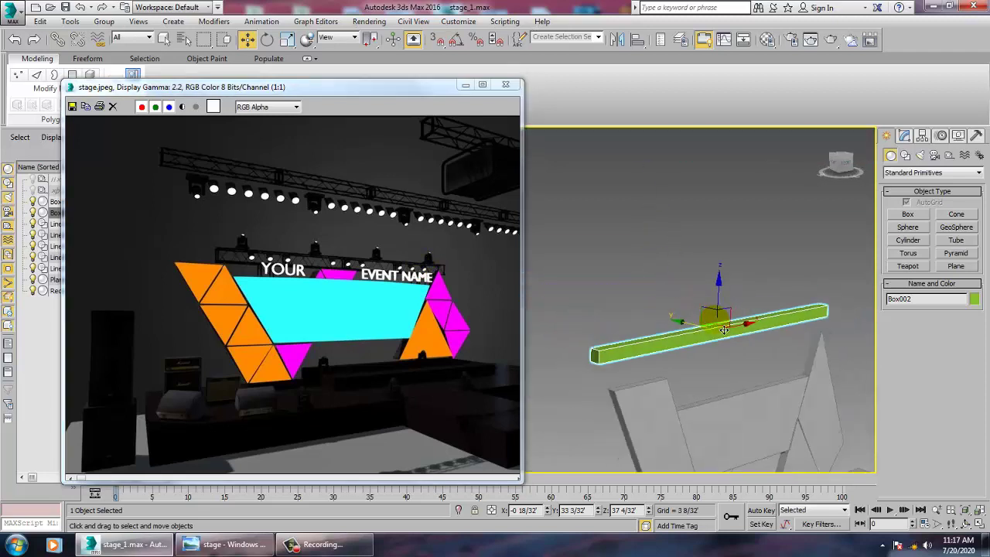
drag(691, 334, 707, 334)
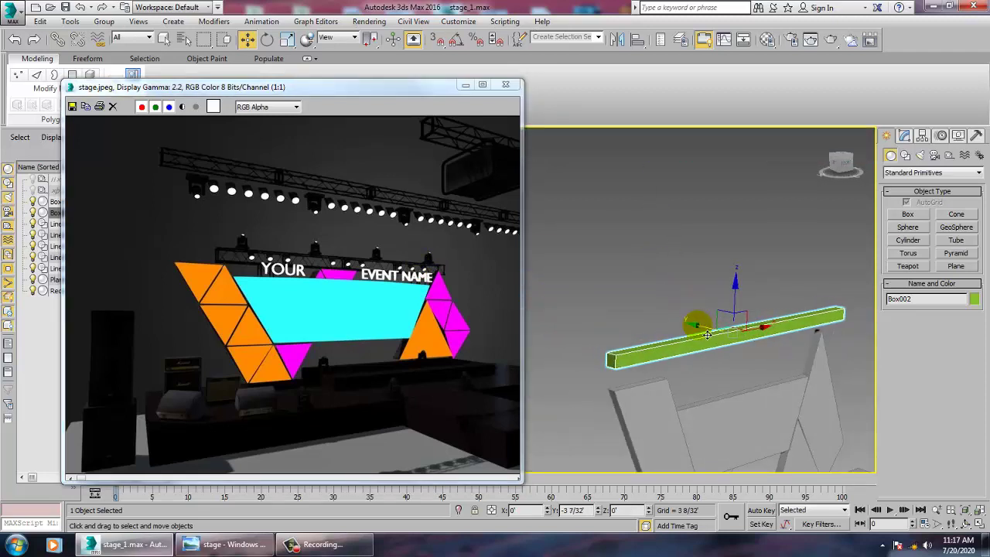
- Scale the box slightly along X and move it back to about 31 10/32' in Y
alt+middle_drag(707, 334, 696, 344)
key(r)
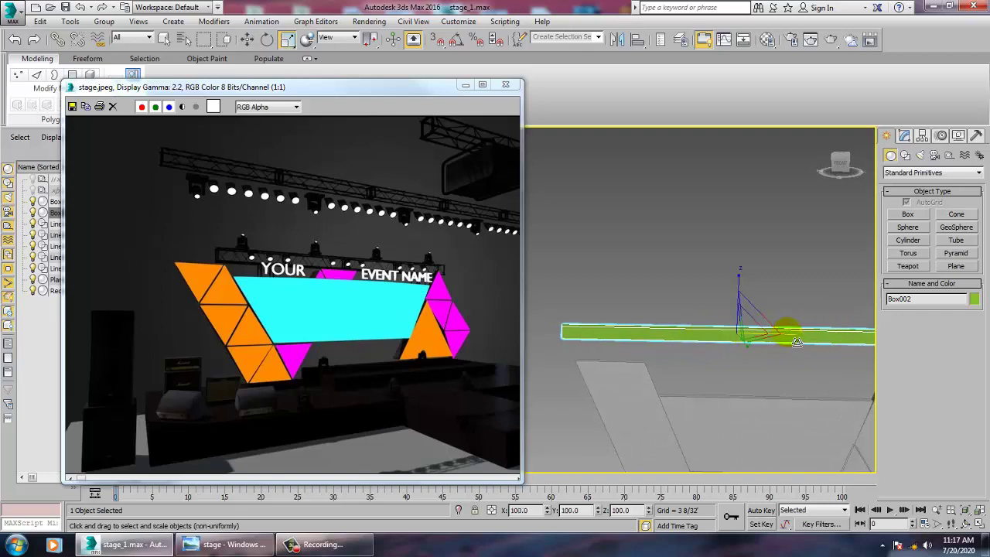
drag(797, 342, 791, 340)
key(w)
alt+middle_drag(688, 347, 787, 347)
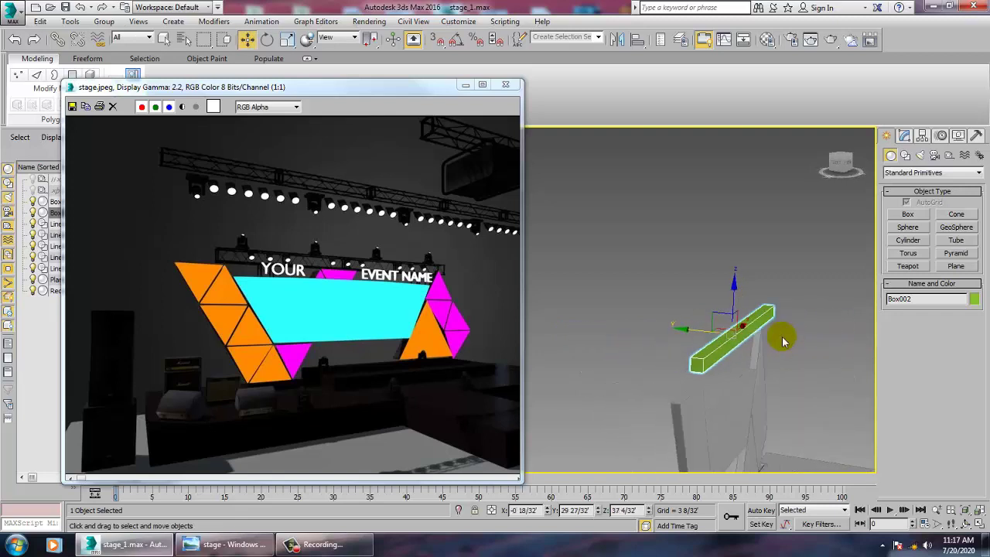
alt+middle_drag(702, 340, 725, 338)
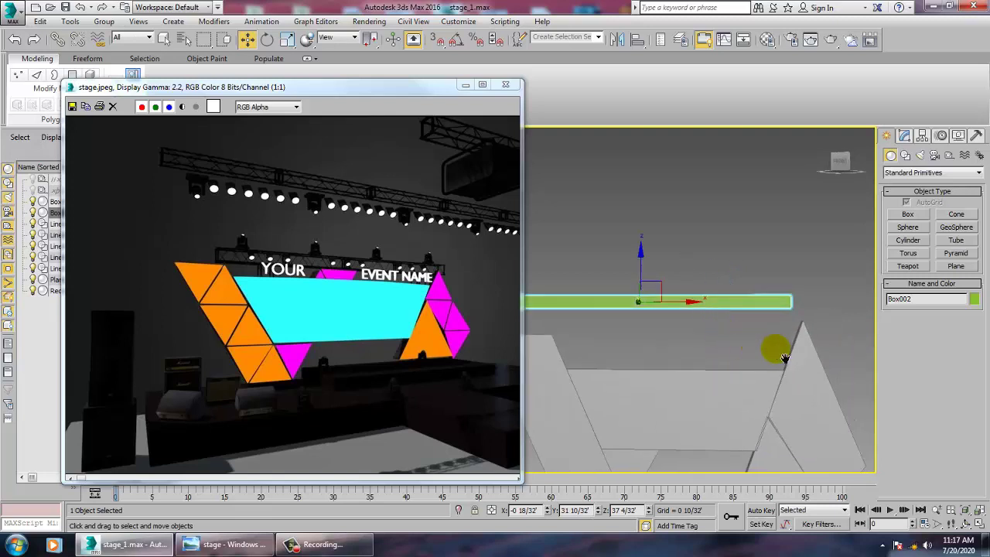
- Position the box just above the backdrop panels at about 3 29/32' in X, 32 10/32' in Y and 33 9/32' in Z
middle_drag(784, 357, 780, 356)
middle_drag(712, 314, 822, 334)
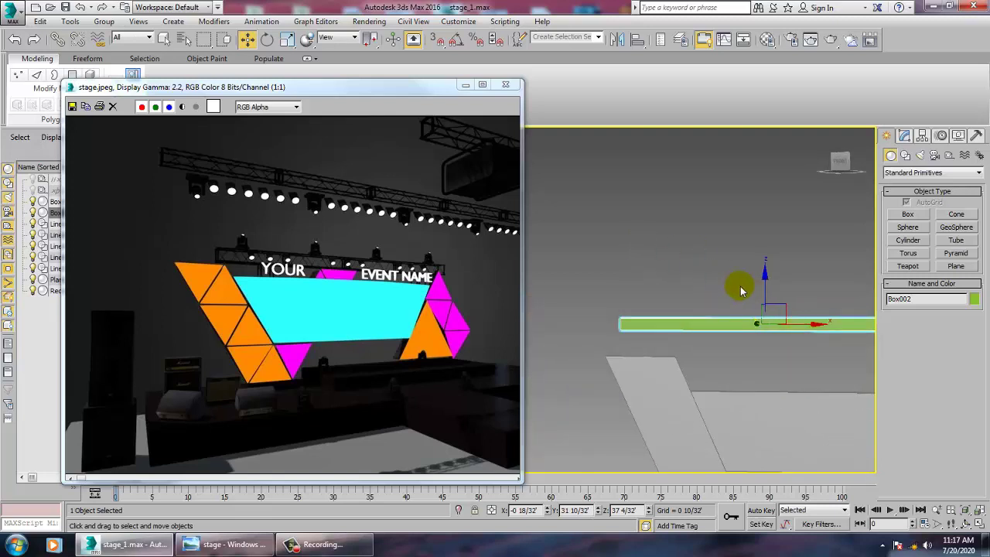
drag(766, 287, 789, 323)
mouse_move(727, 337)
middle_down()
mouse_move(504, 285)
mouse_move(744, 326)
middle_up()
scroll(552, 300, down, 3)
drag(812, 318, 832, 327)
middle_drag(802, 329, 723, 315)
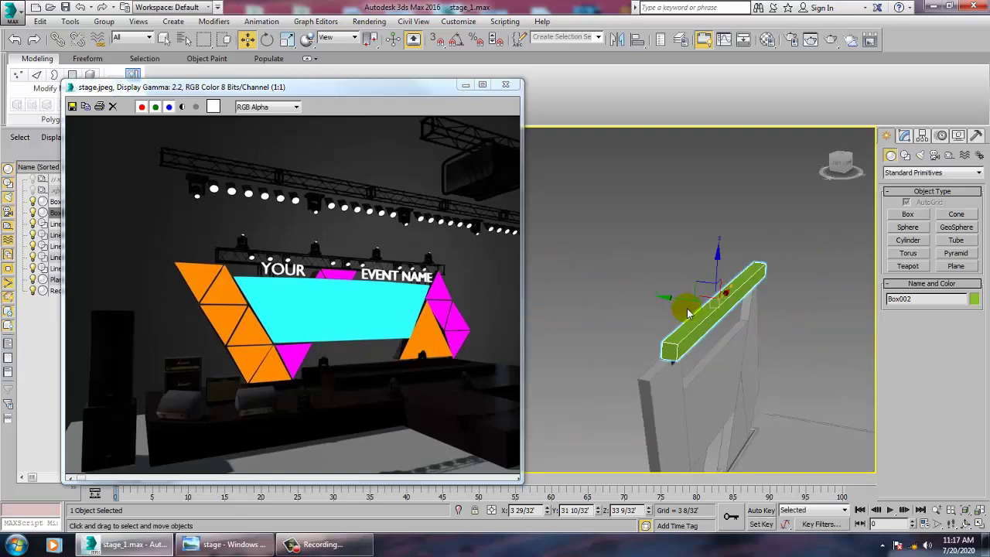
drag(681, 307, 673, 295)
- Set the box to 3 length segments, 12 width segments and 2 height segments
click(905, 135)
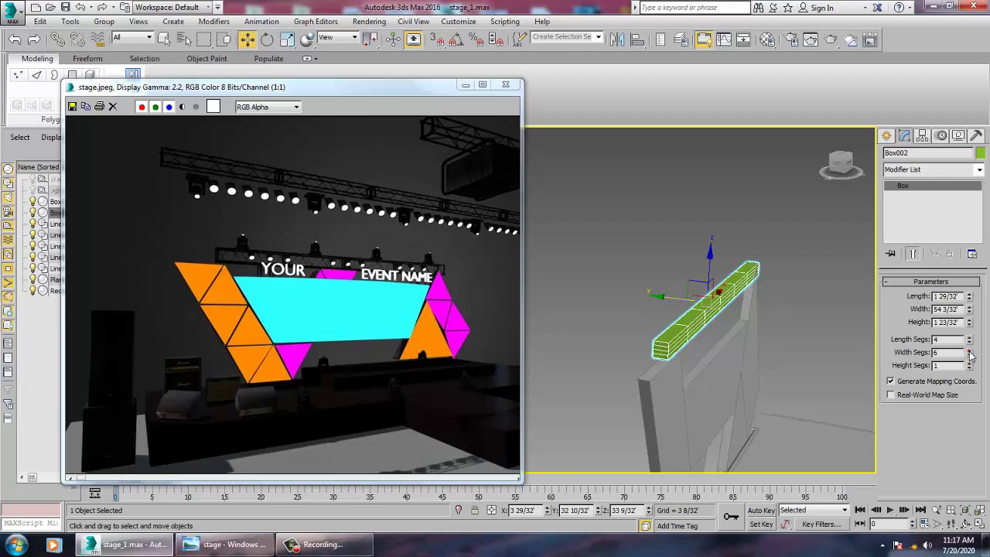
click(969, 352)
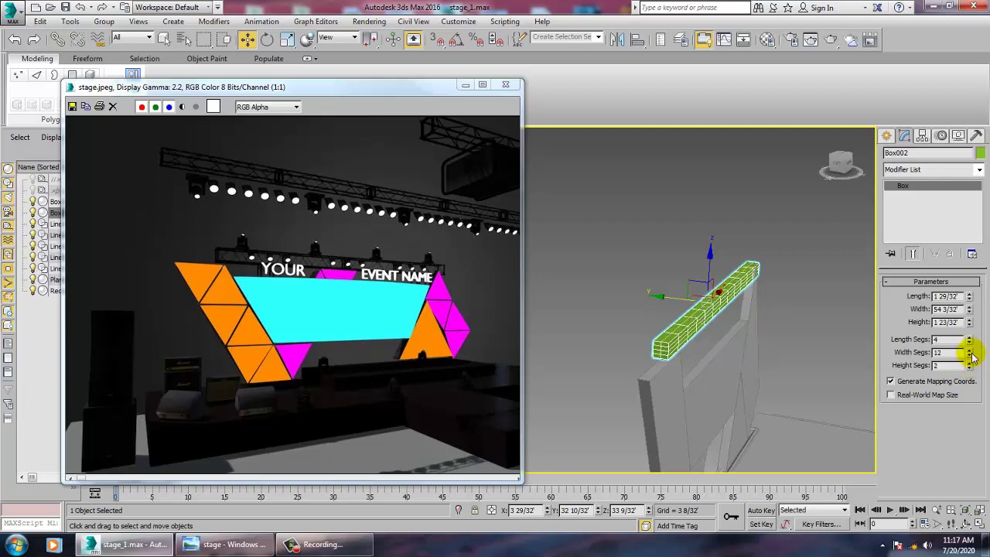
click(970, 339)
click(970, 340)
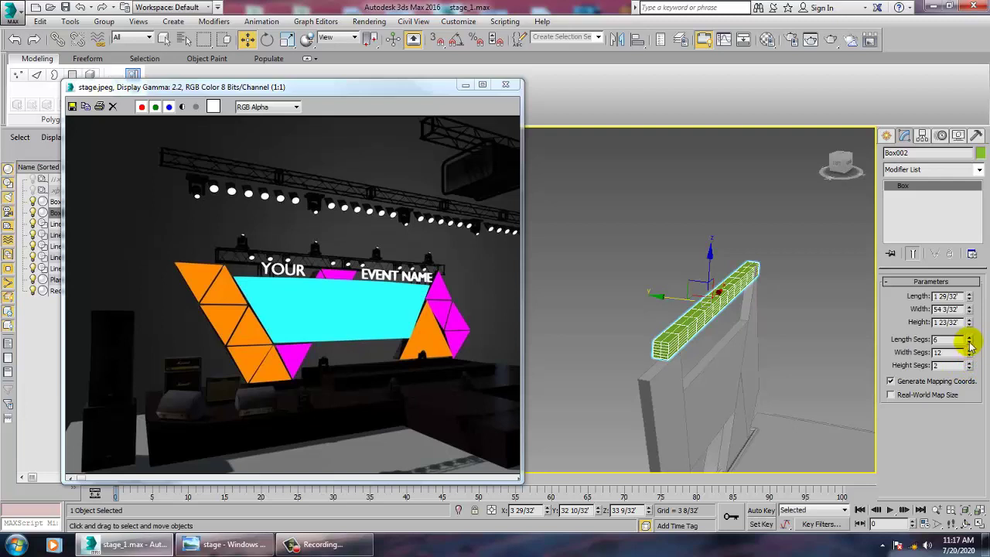
click(969, 343)
click(970, 343)
click(969, 344)
click(970, 343)
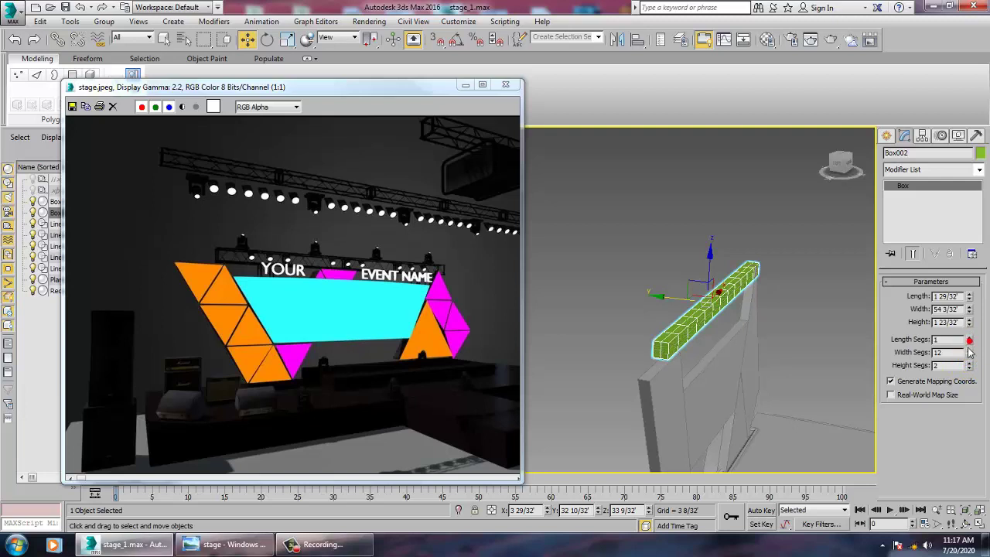
click(970, 338)
- Apply a Lattice modifier to the segmented box above the backdrop
click(979, 170)
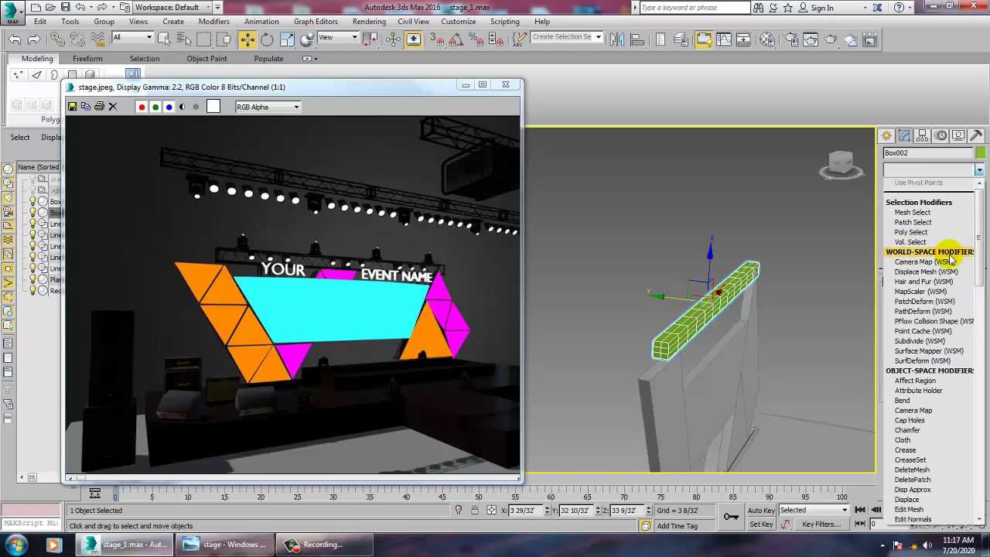
scroll(950, 258, down, 2)
key(l)
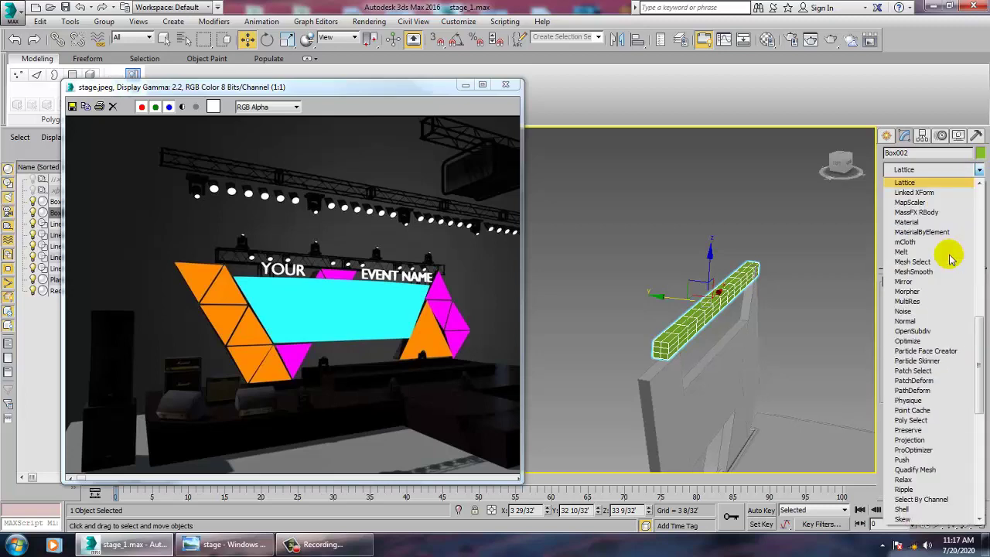
click(914, 186)
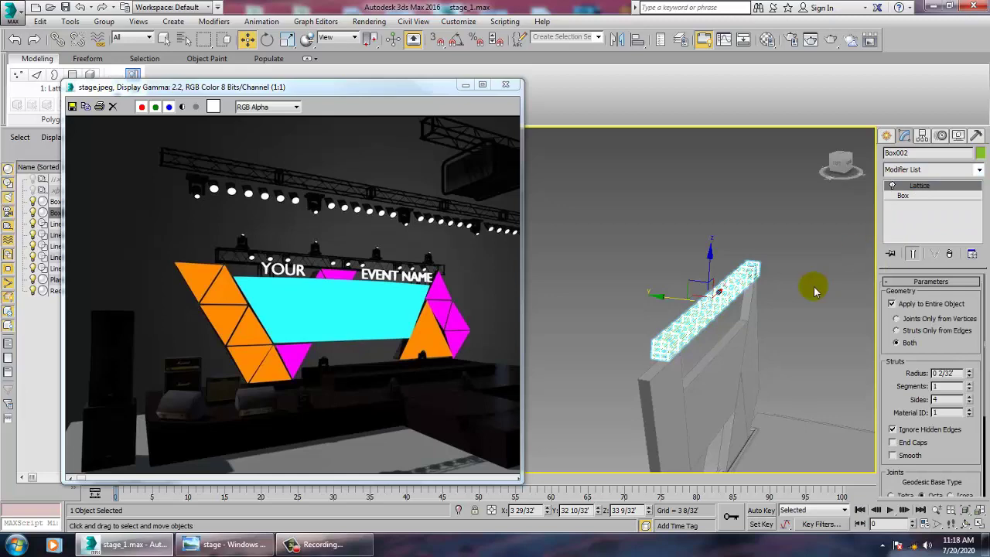
- Set the lattice's joint radius to 0' and turn off Ignore Hidden Edges to add diagonal struts
mouse_move(815, 286)
alt+middle_down()
mouse_move(667, 343)
mouse_move(872, 325)
alt+middle_up()
middle_drag(667, 314, 779, 274)
middle_drag(735, 320, 747, 305)
mouse_move(968, 374)
mouse_down()
mouse_move(979, 389)
mouse_move(950, 378)
mouse_up()
scroll(949, 438, down, 3)
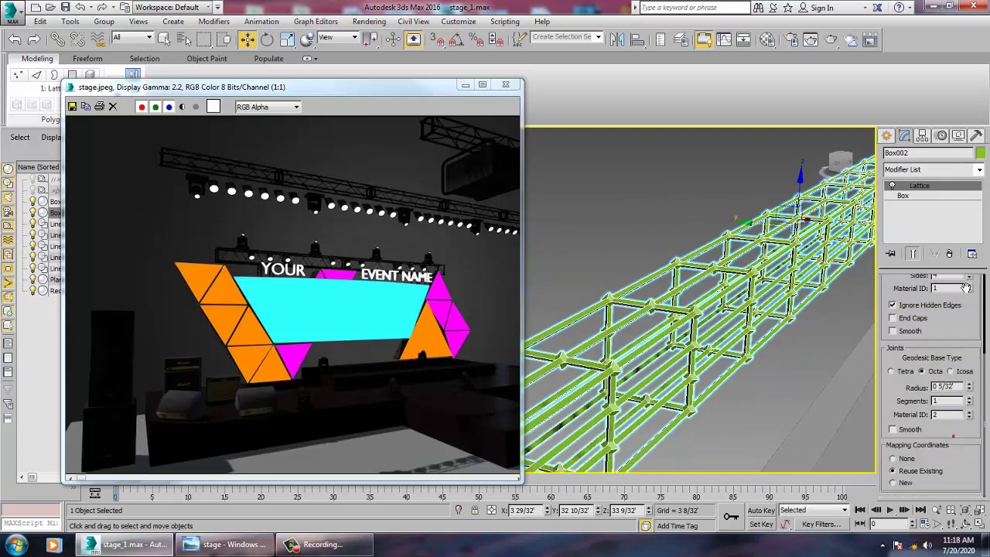
double_click(945, 388)
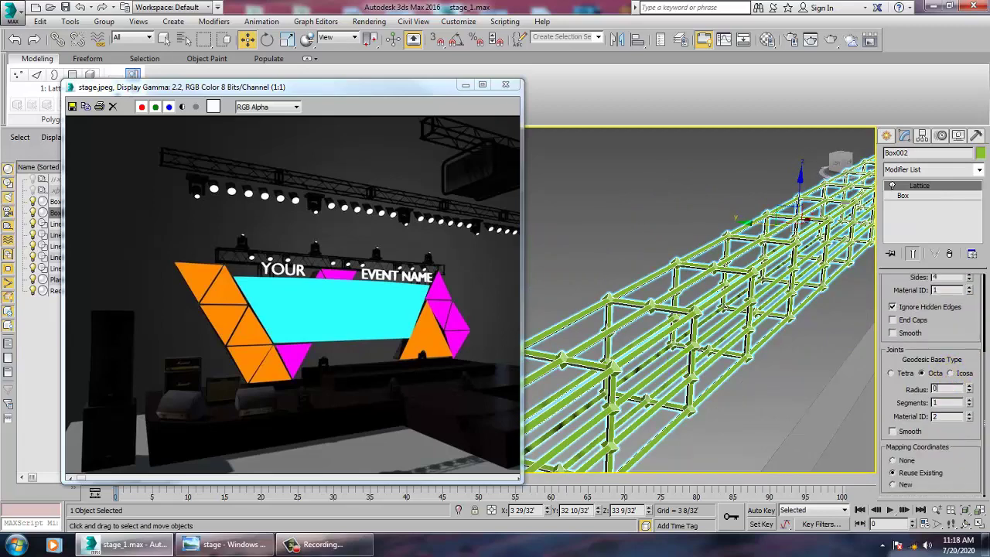
key(Return)
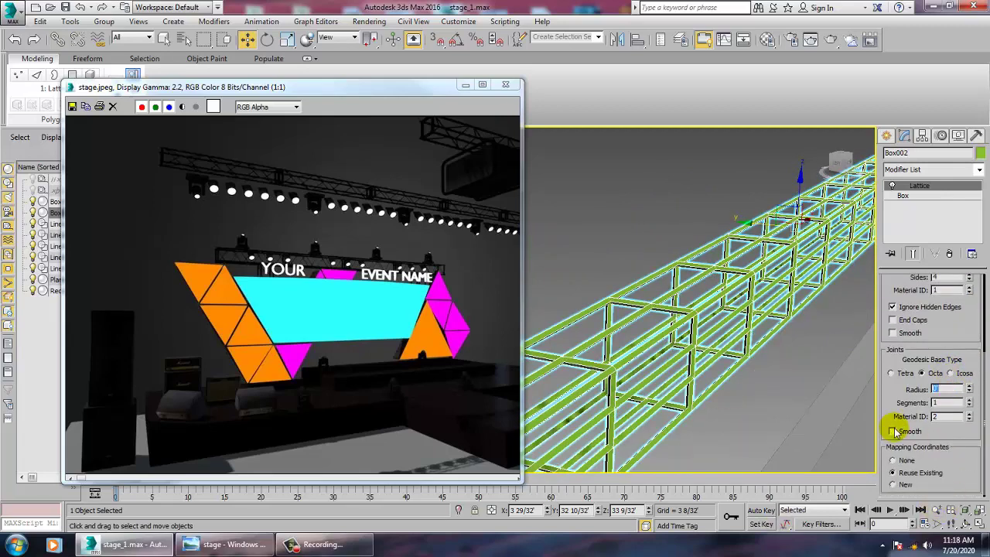
drag(895, 391, 910, 435)
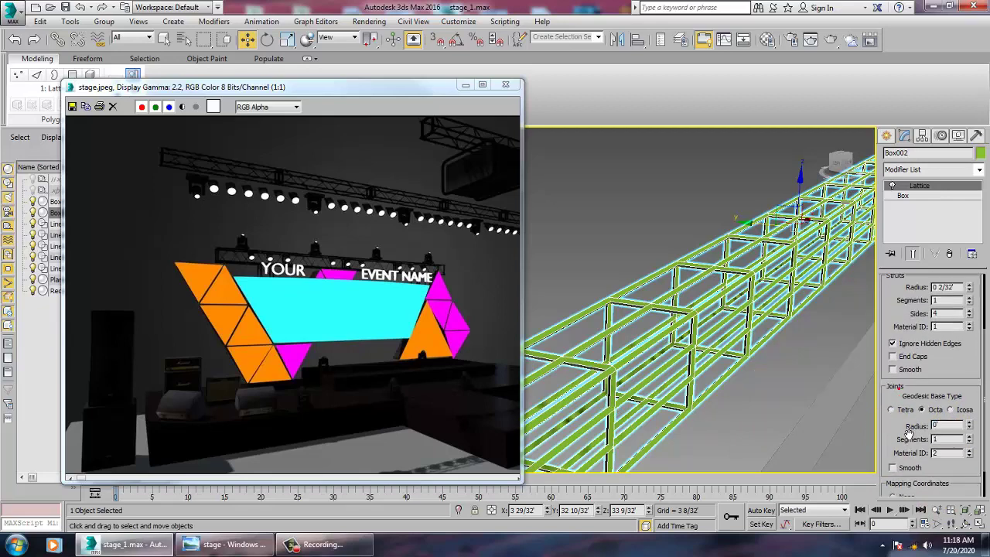
click(893, 347)
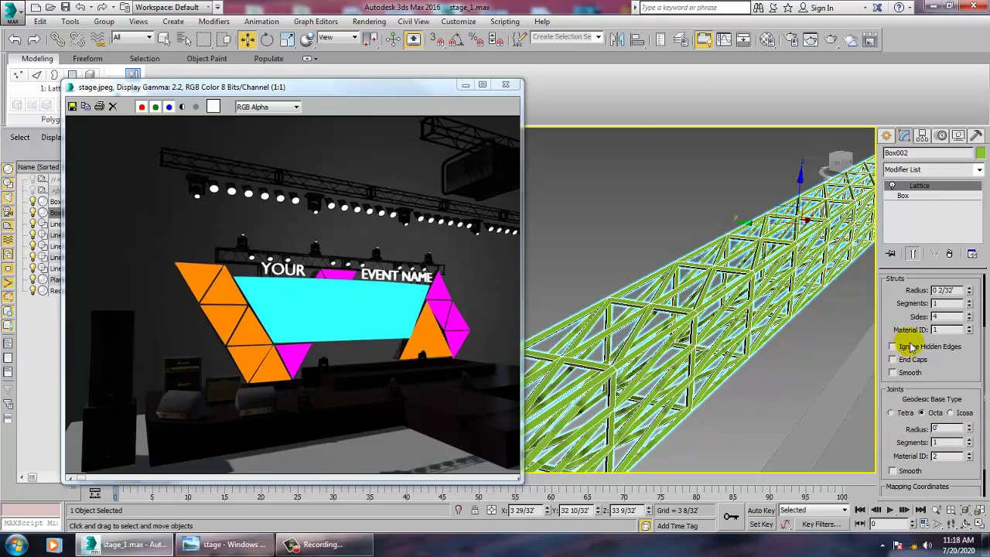
- Return to the truss's base box and reduce both its length and height segments to 1
click(903, 196)
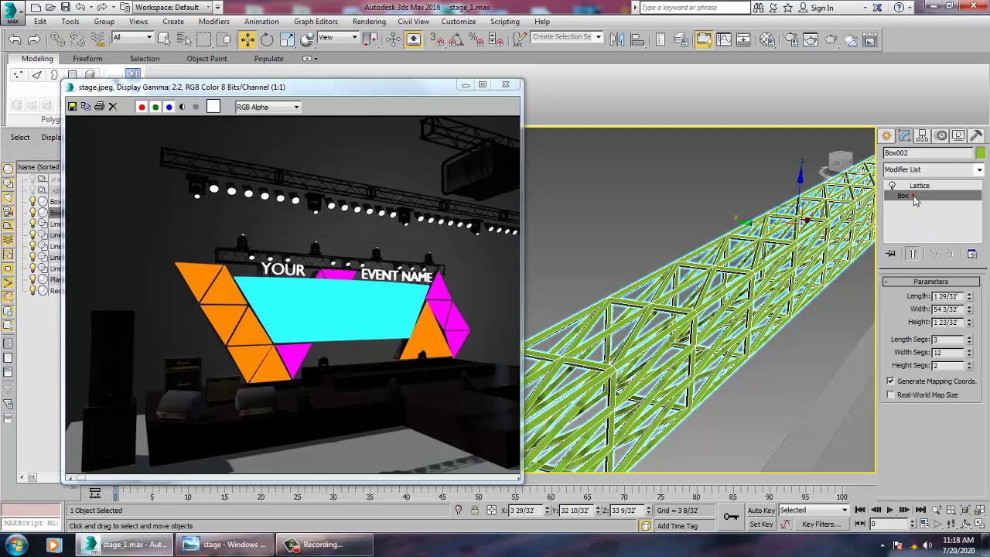
click(969, 343)
click(969, 343)
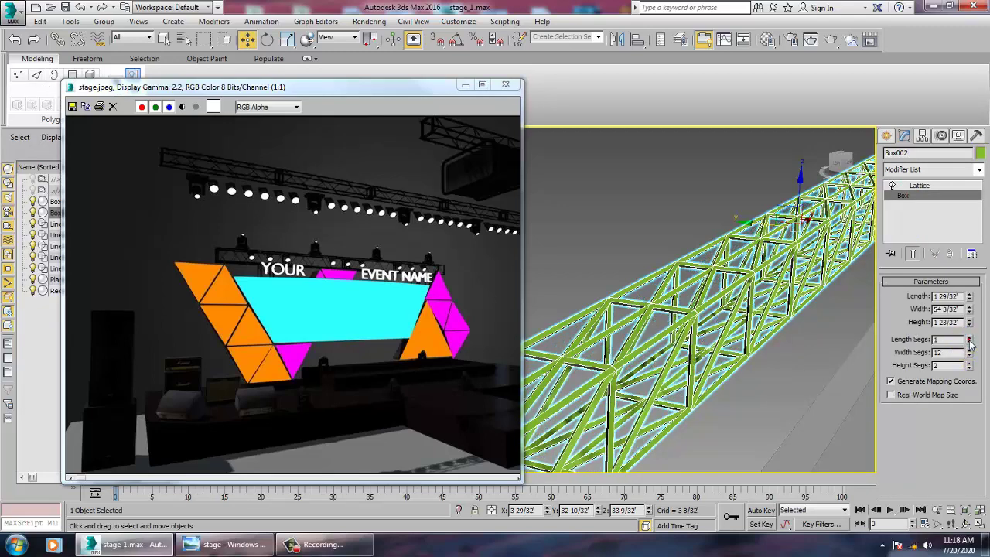
alt+middle_drag(534, 348, 696, 379)
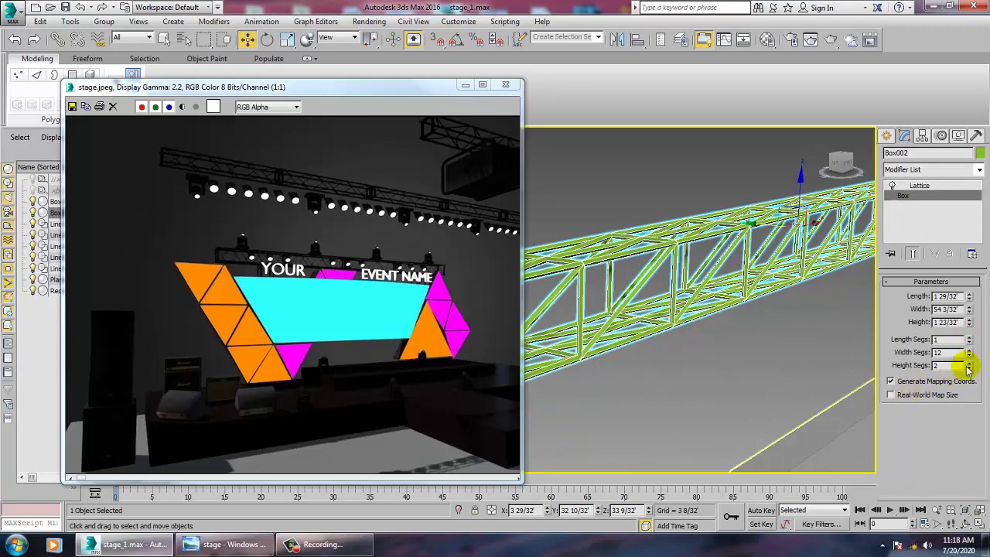
click(968, 370)
scroll(762, 348, down, 5)
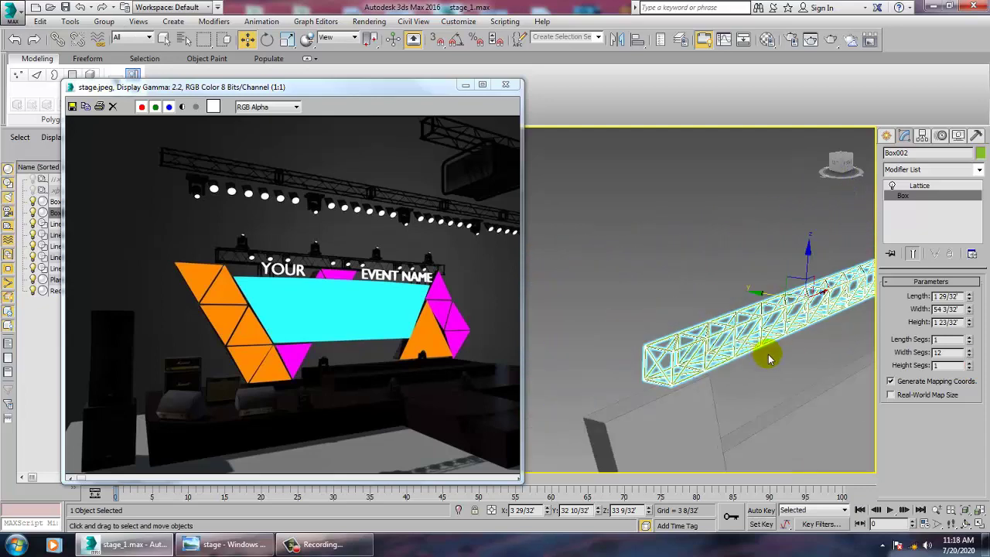
alt+middle_drag(768, 354, 773, 310)
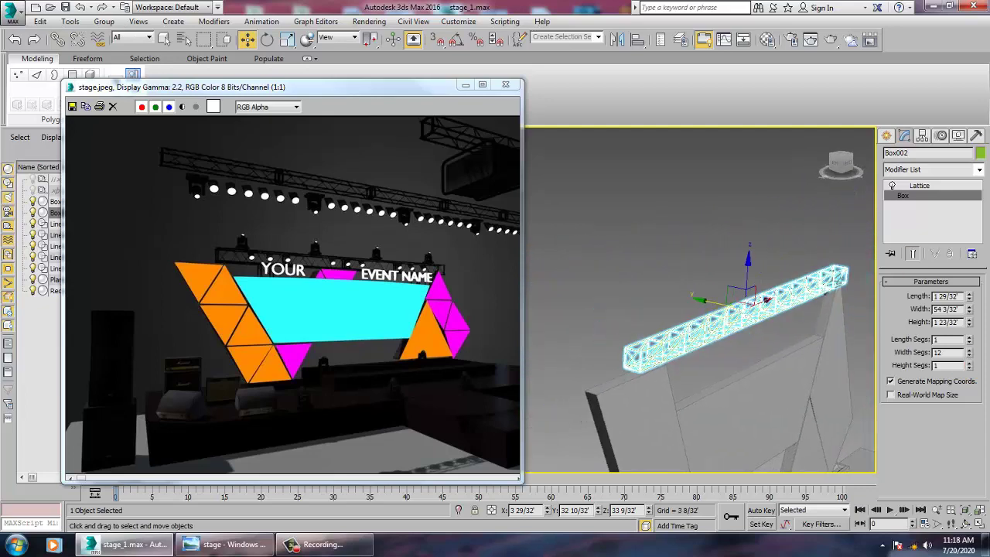
- Give the lattice truss a neutral object colour, then select the large central backdrop panel
click(979, 154)
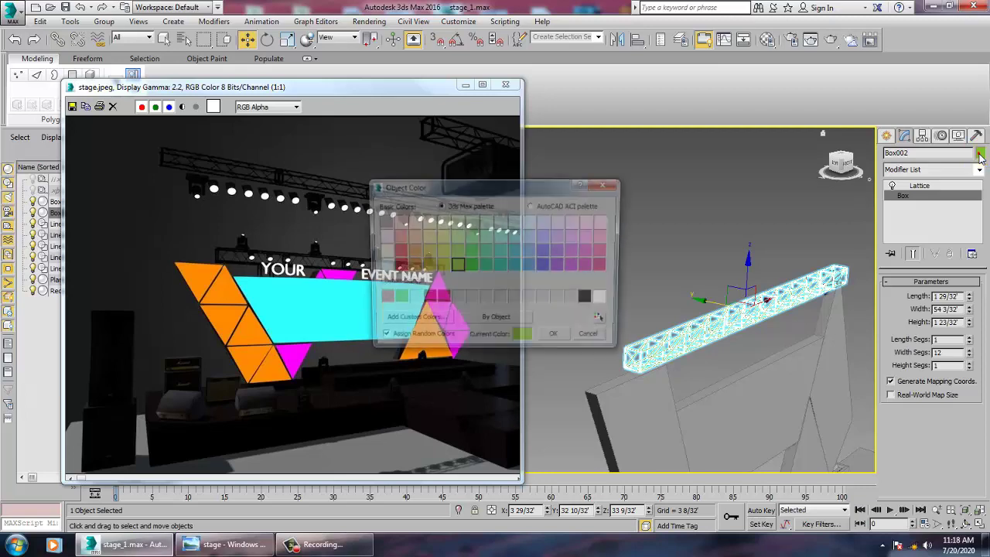
click(566, 341)
click(695, 238)
alt+middle_drag(696, 238, 737, 362)
scroll(727, 312, down, 4)
drag(738, 362, 667, 302)
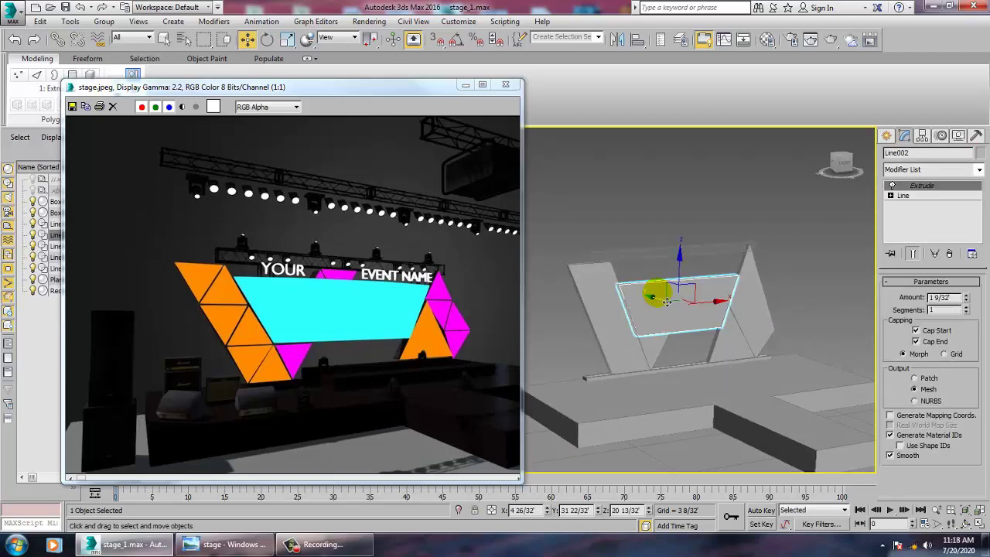